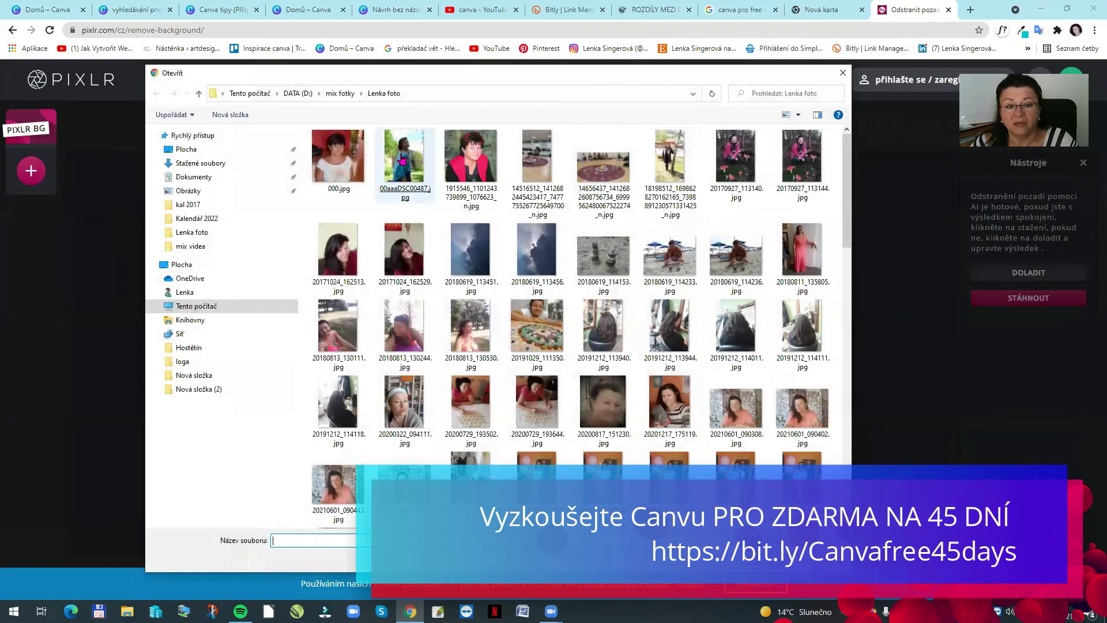
- Try to remove the background from the photo 00aaaDSC00487.jpg
{"action": "double_click", "coordinate": [402, 158]}
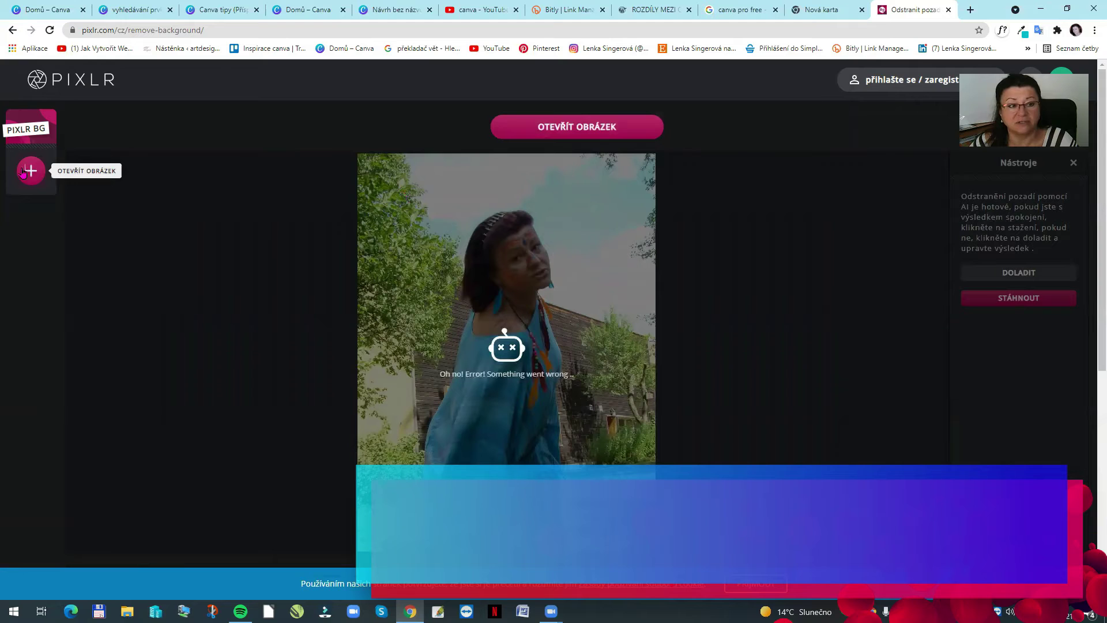
{"action": "left_click", "coordinate": [26, 171]}
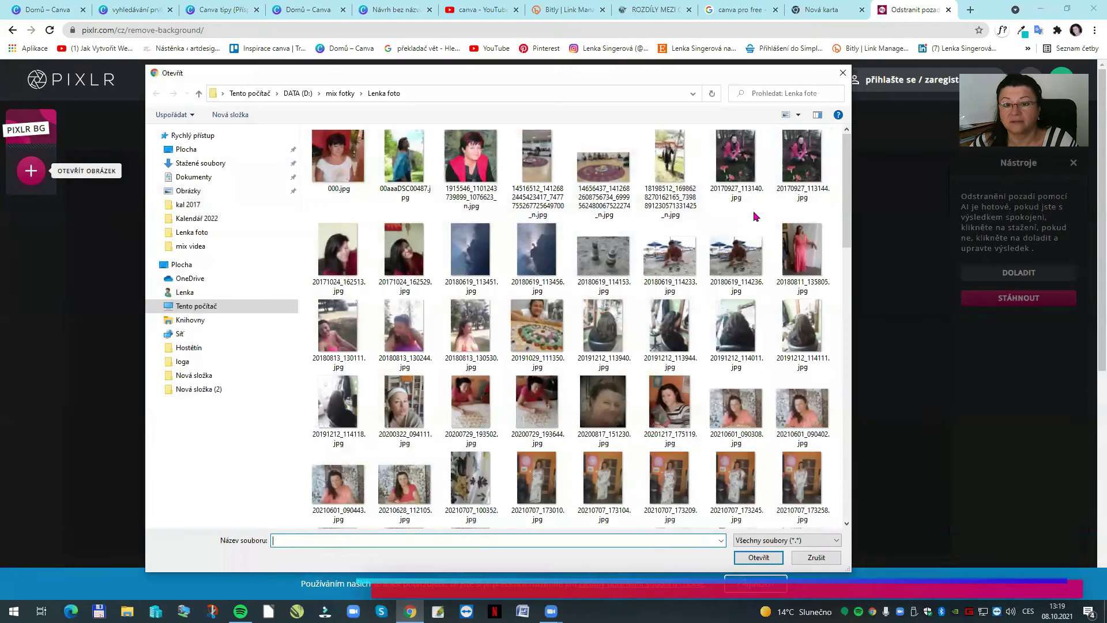
{"action": "left_click", "coordinate": [843, 73]}
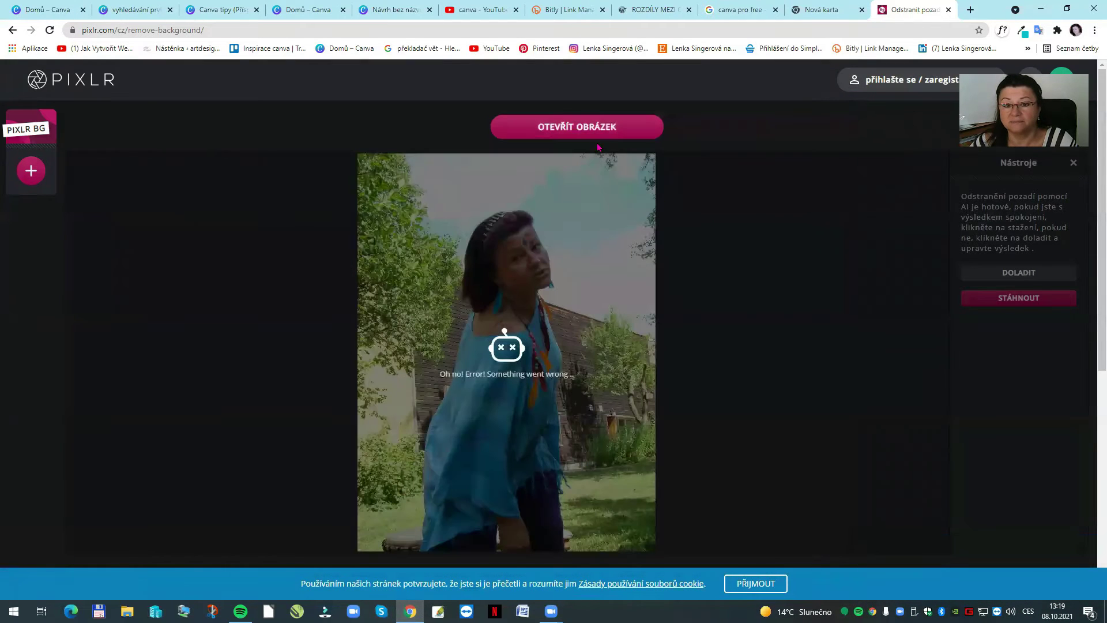
- Open the portrait photo with the red jacket for automatic background removal
{"action": "left_click", "coordinate": [606, 125]}
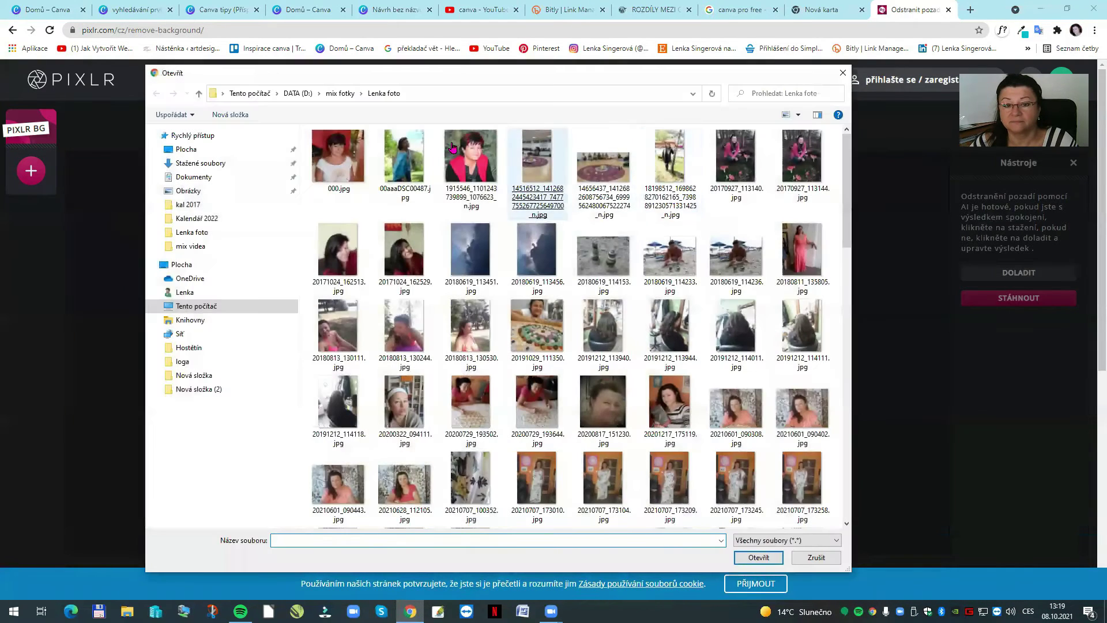
{"action": "double_click", "coordinate": [484, 156]}
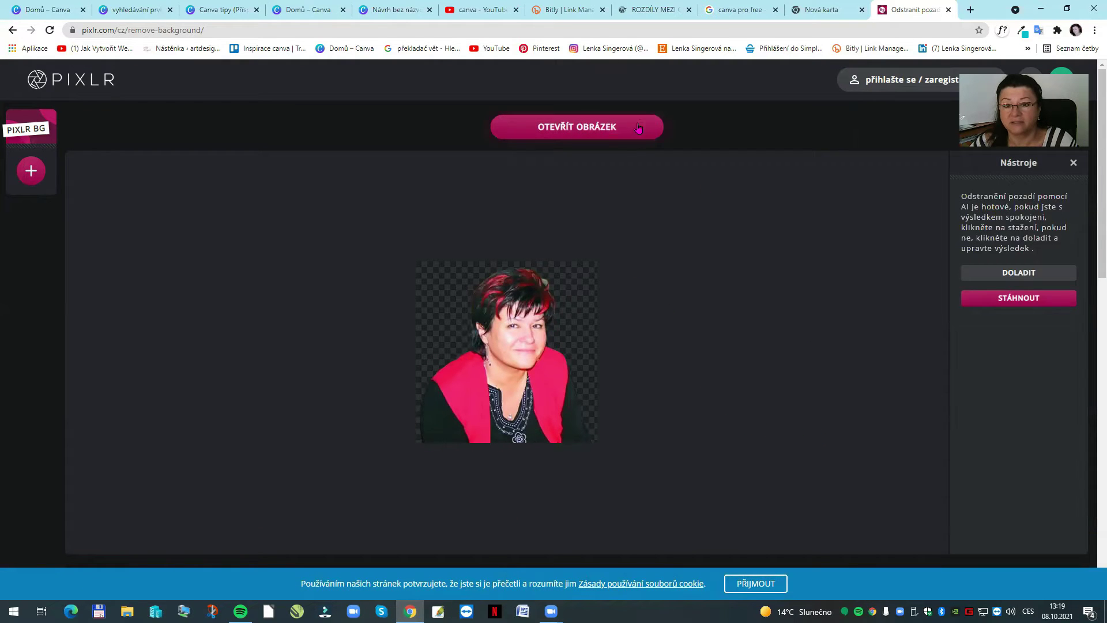
{"action": "left_click", "coordinate": [22, 172]}
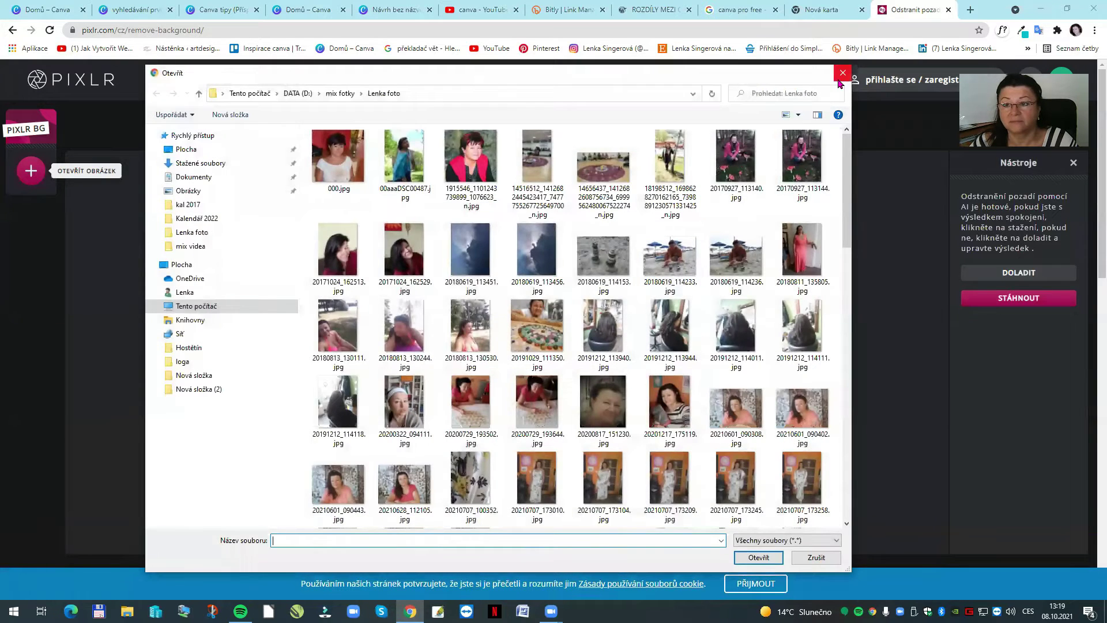
{"action": "left_click", "coordinate": [841, 80]}
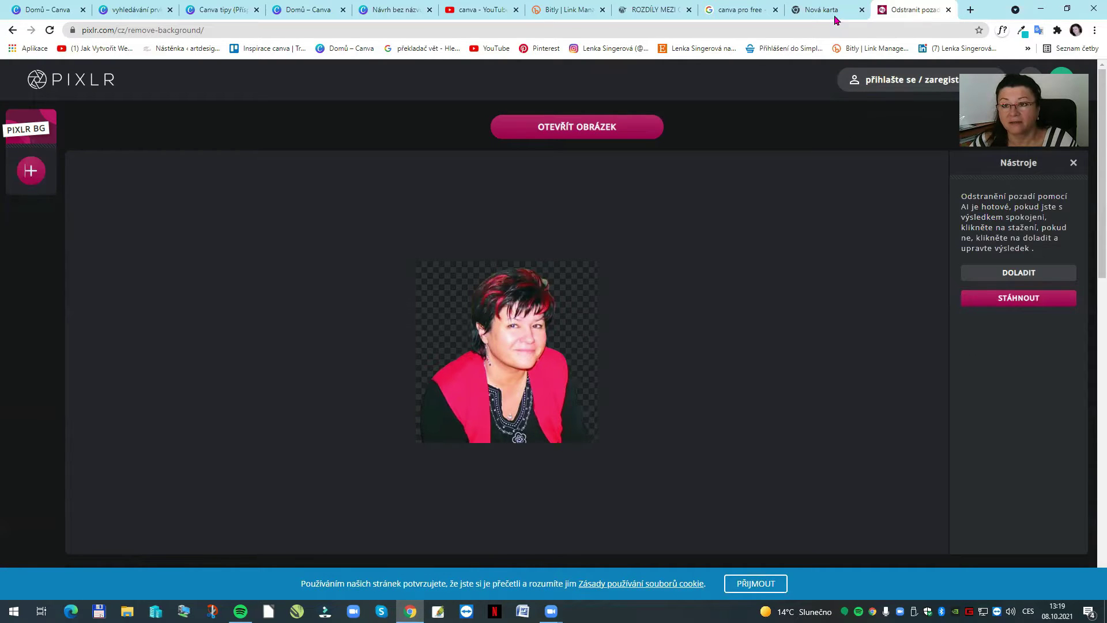
- Switch to the Canva design and enlarge the cut-out portrait on page 2 to nearly full page height, centred horizontally
{"action": "left_click", "coordinate": [395, 10]}
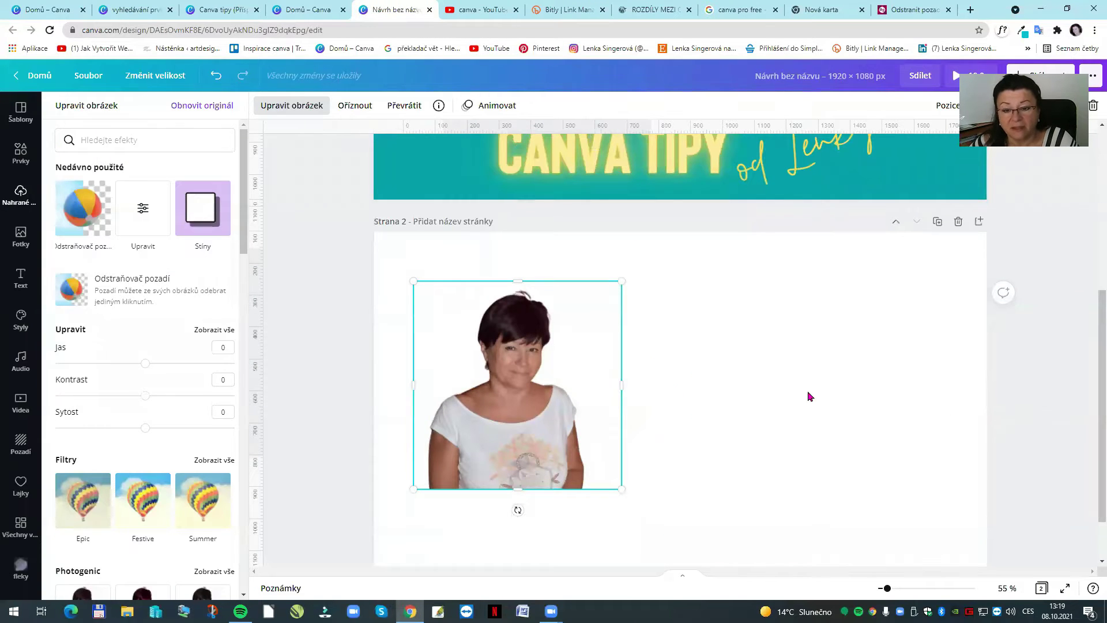
{"action": "scroll", "coordinate": [817, 393], "scroll_direction": "down", "scroll_amount": 1}
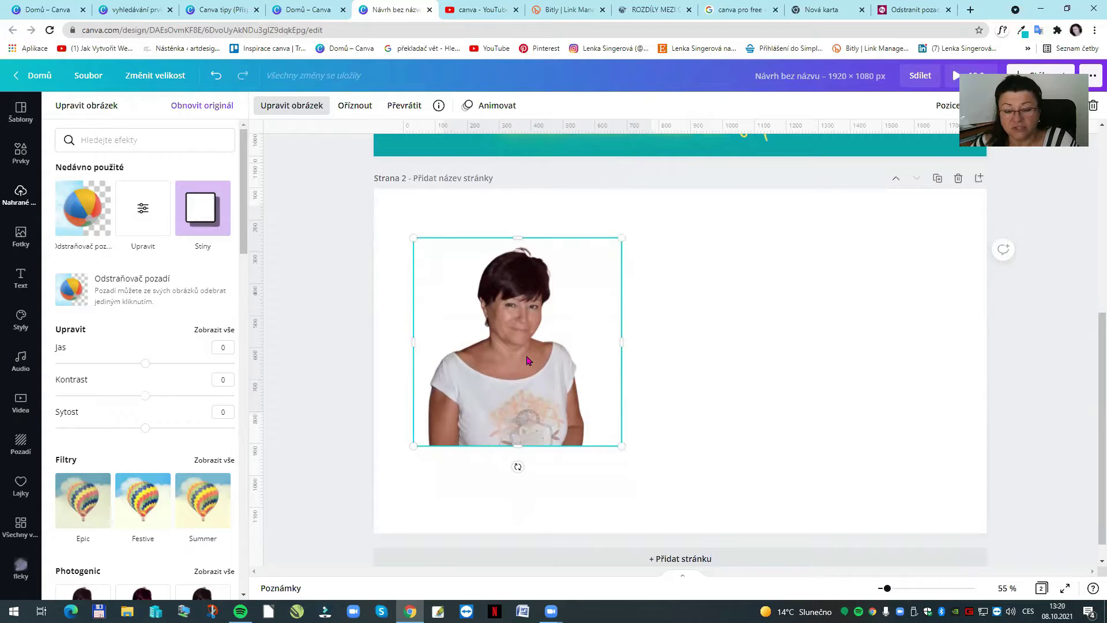
{"action": "left_click_drag", "start_coordinate": [527, 361], "coordinate": [695, 445]}
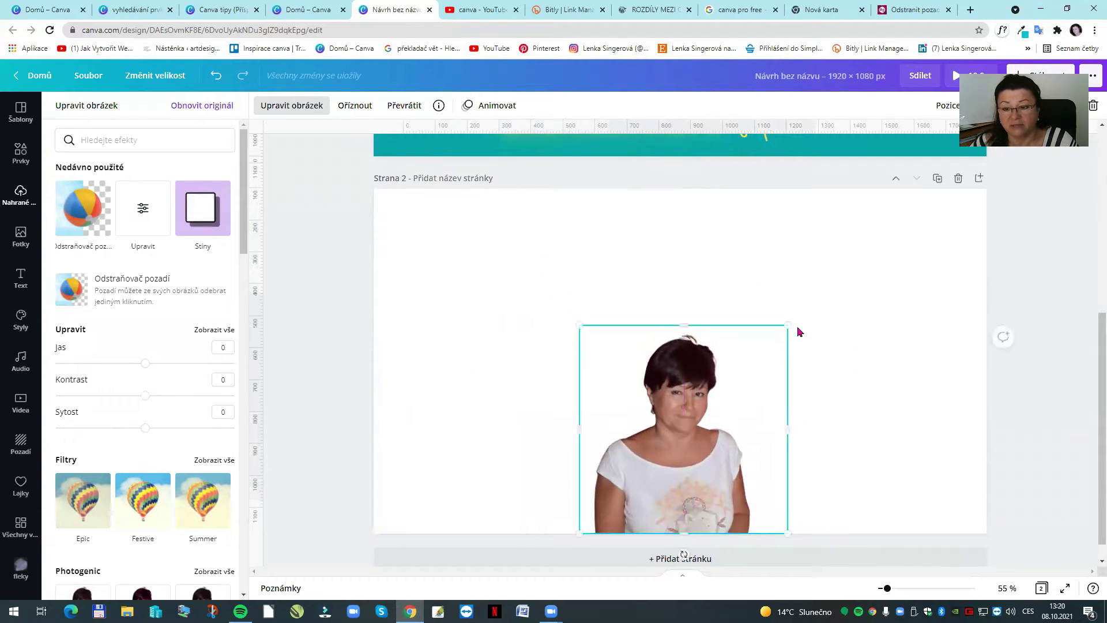
{"action": "left_click_drag", "start_coordinate": [788, 326], "coordinate": [858, 255]}
{"action": "left_click_drag", "start_coordinate": [580, 255], "coordinate": [513, 189]}
{"action": "left_click_drag", "start_coordinate": [688, 291], "coordinate": [679, 302]}
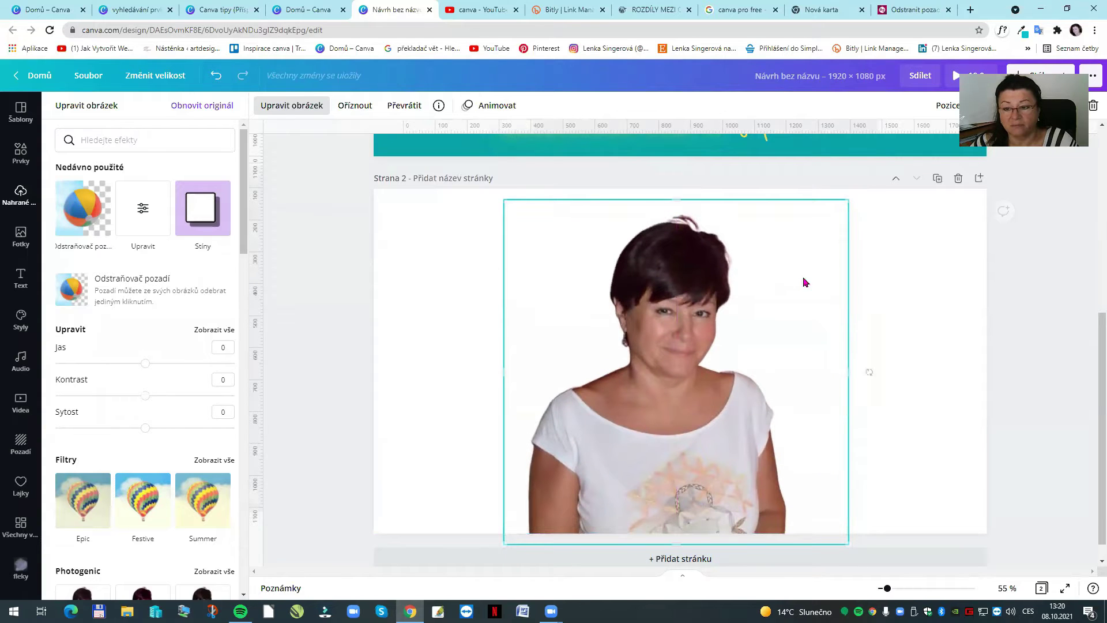
{"action": "left_click_drag", "start_coordinate": [853, 199], "coordinate": [825, 223]}
{"action": "left_click_drag", "start_coordinate": [777, 341], "coordinate": [787, 320]}
- Find photos in the Pozadí category and set the yellow one with the torn blue strip as the background of page 2
{"action": "left_click", "coordinate": [20, 195]}
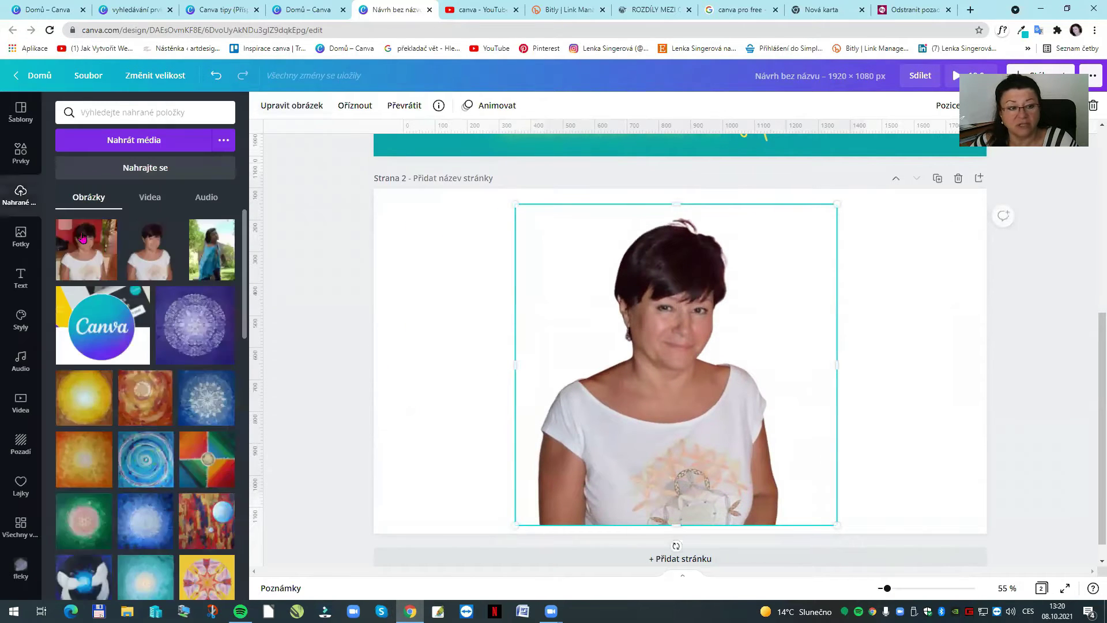
{"action": "left_click", "coordinate": [19, 240]}
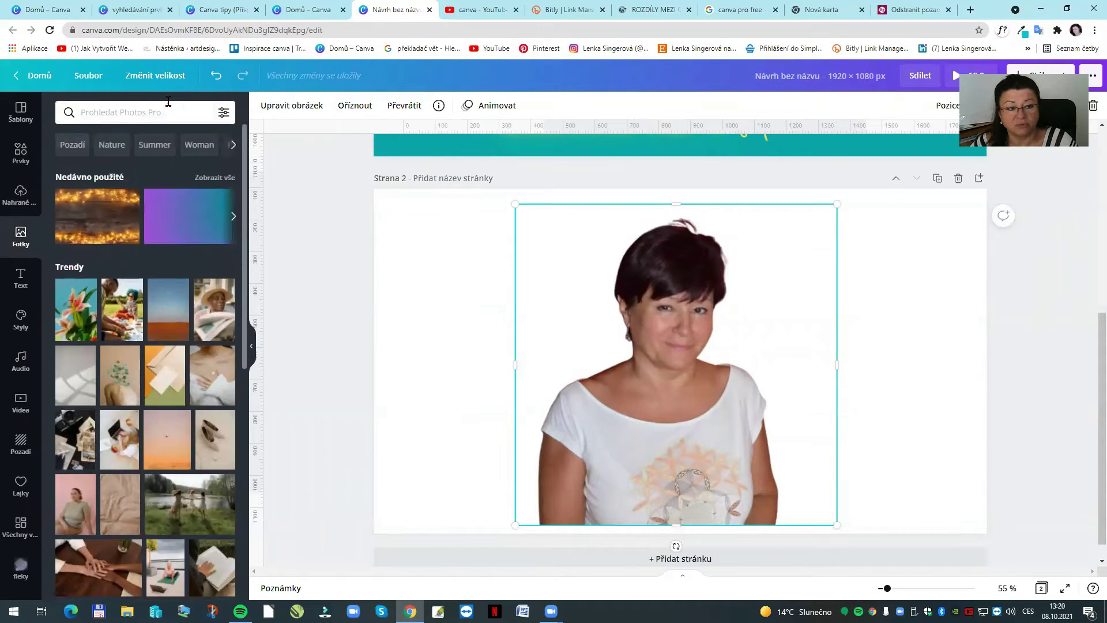
{"action": "left_click", "coordinate": [73, 149]}
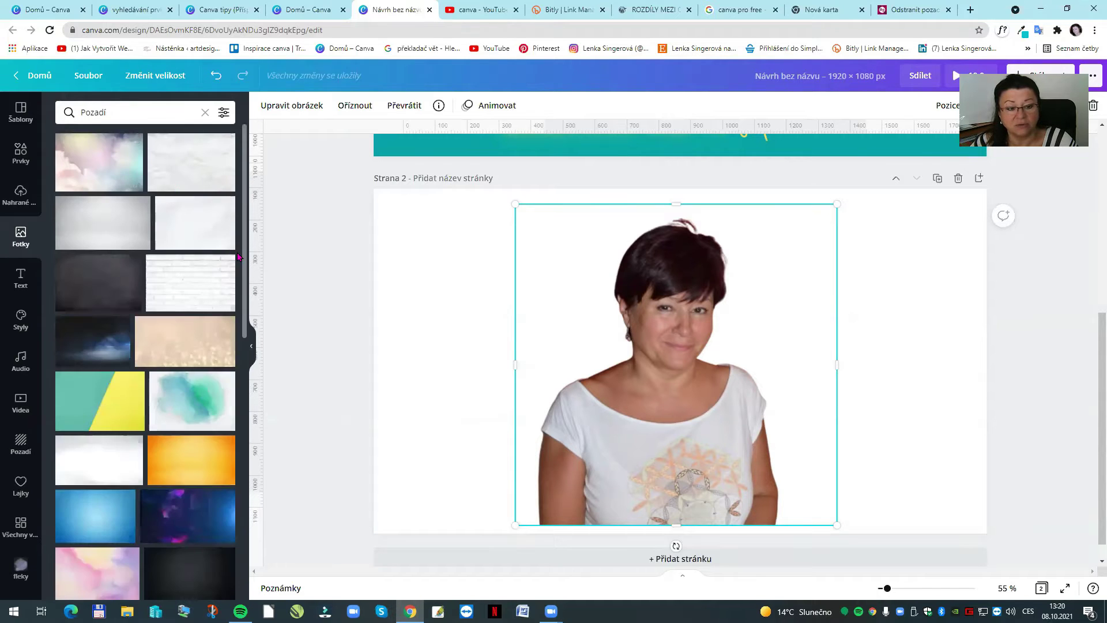
{"action": "scroll", "coordinate": [144, 391], "scroll_direction": "down", "scroll_amount": 5}
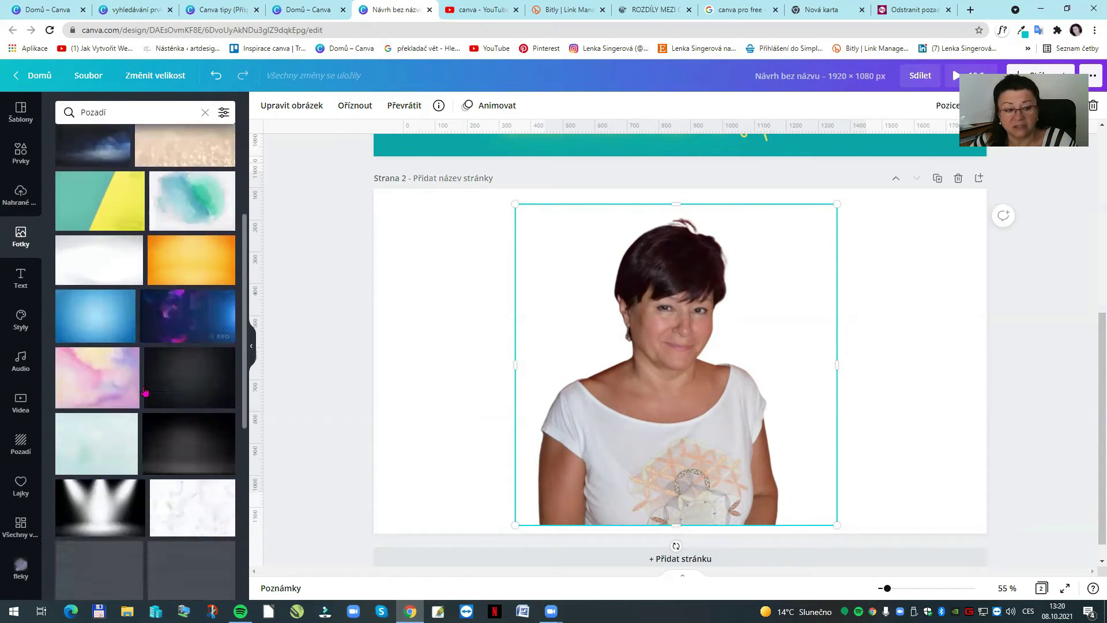
{"action": "scroll", "coordinate": [172, 448], "scroll_direction": "down", "scroll_amount": 2}
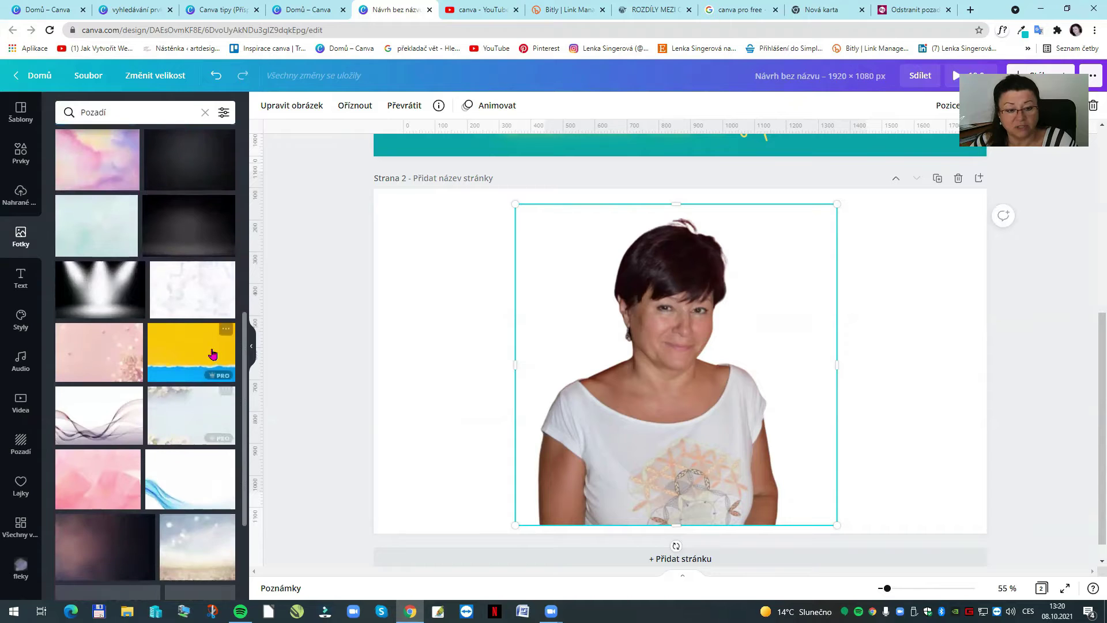
{"action": "scroll", "coordinate": [166, 356], "scroll_direction": "up", "scroll_amount": 6}
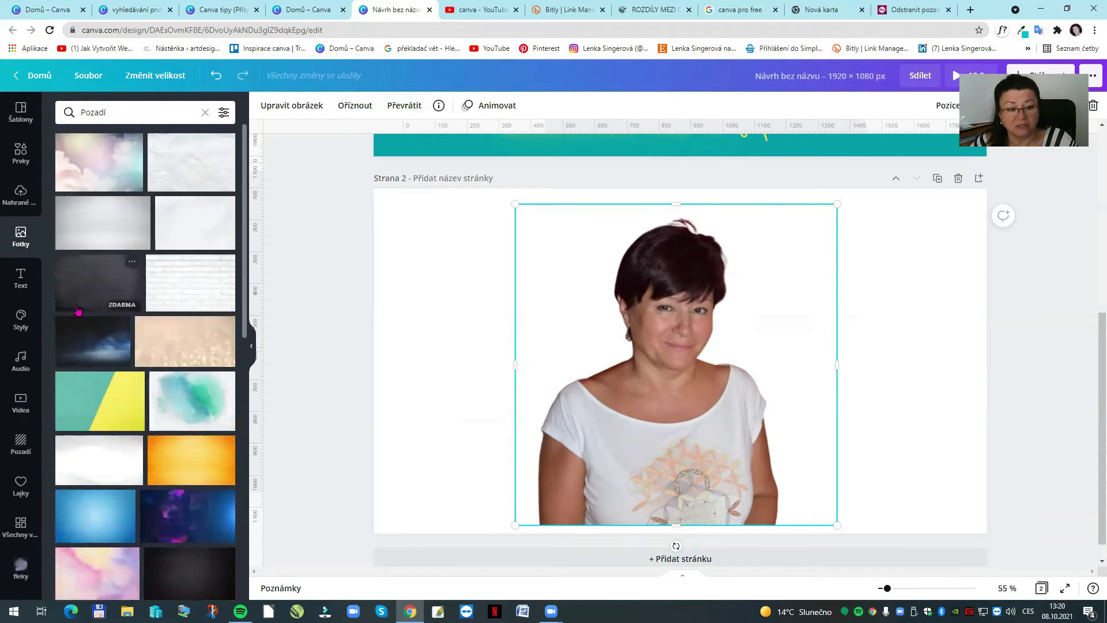
{"action": "scroll", "coordinate": [150, 387], "scroll_direction": "down", "scroll_amount": 10}
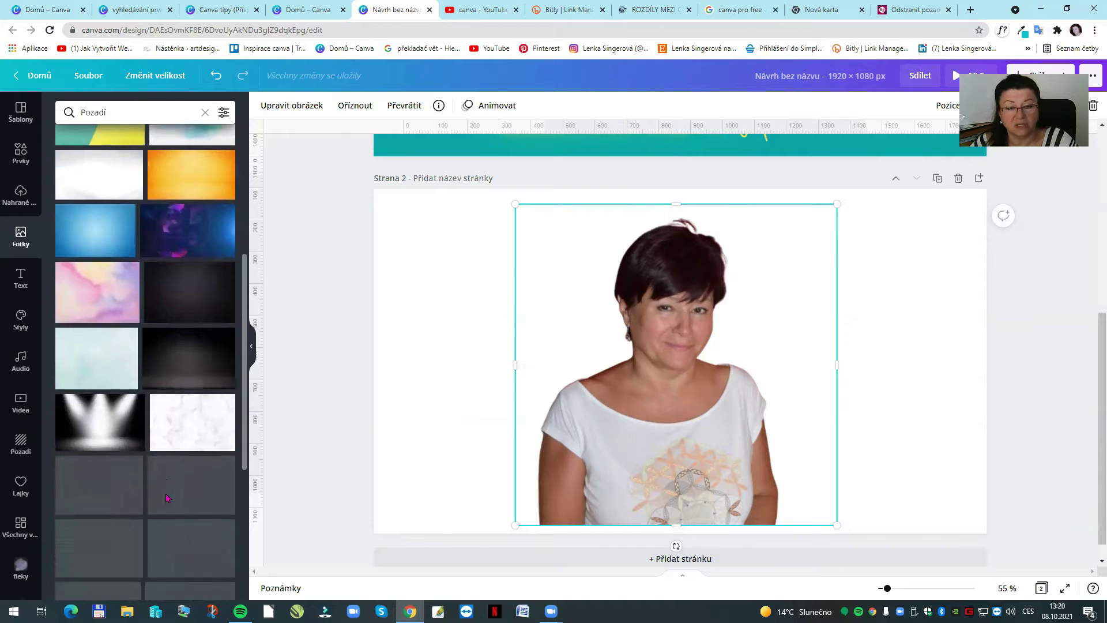
{"action": "scroll", "coordinate": [168, 402], "scroll_direction": "down", "scroll_amount": 1}
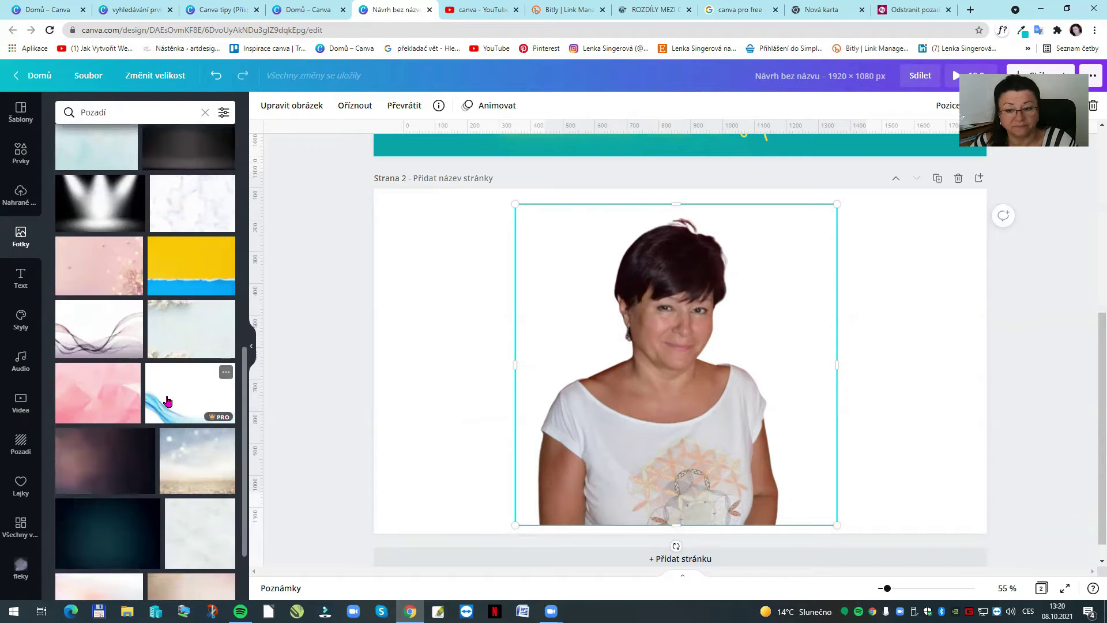
{"action": "left_click_drag", "start_coordinate": [168, 258], "coordinate": [409, 282]}
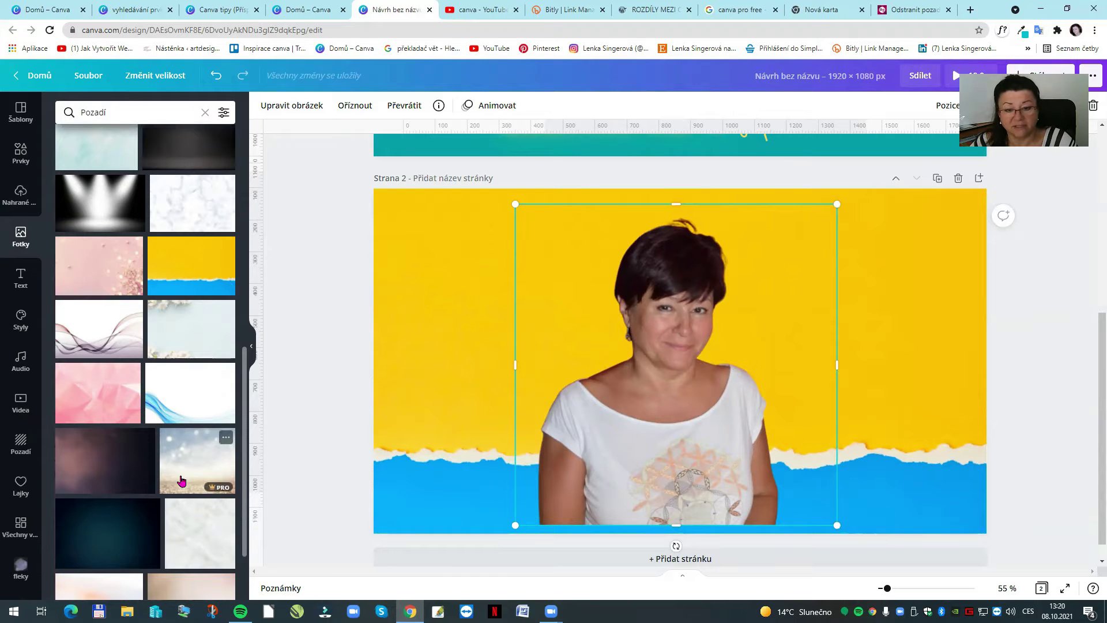
- Replace the background of page 2 with the purple-pink textured photo from the Pozadí results
{"action": "scroll", "coordinate": [173, 450], "scroll_direction": "down", "scroll_amount": 6}
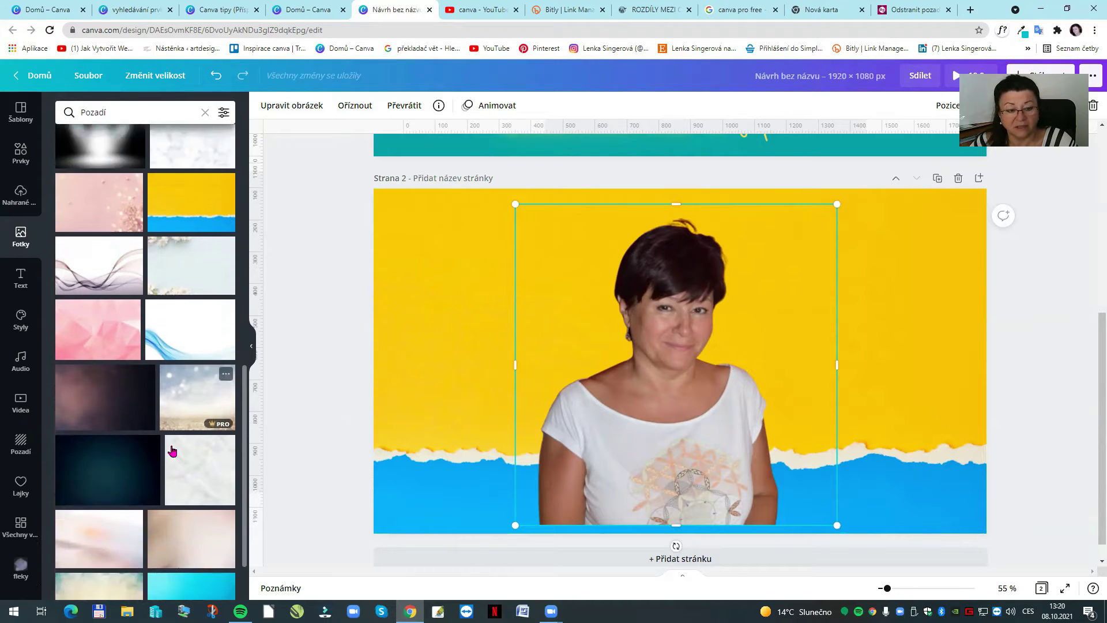
{"action": "scroll", "coordinate": [174, 451], "scroll_direction": "down", "scroll_amount": 4}
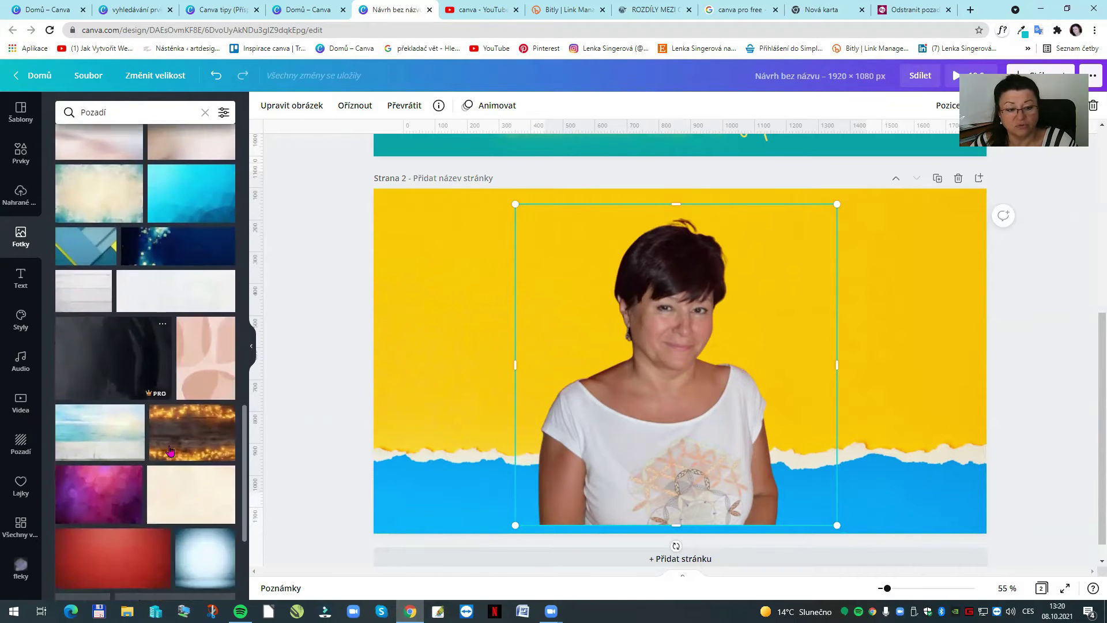
{"action": "left_click_drag", "start_coordinate": [99, 379], "coordinate": [413, 318]}
{"action": "left_click", "coordinate": [940, 340]}
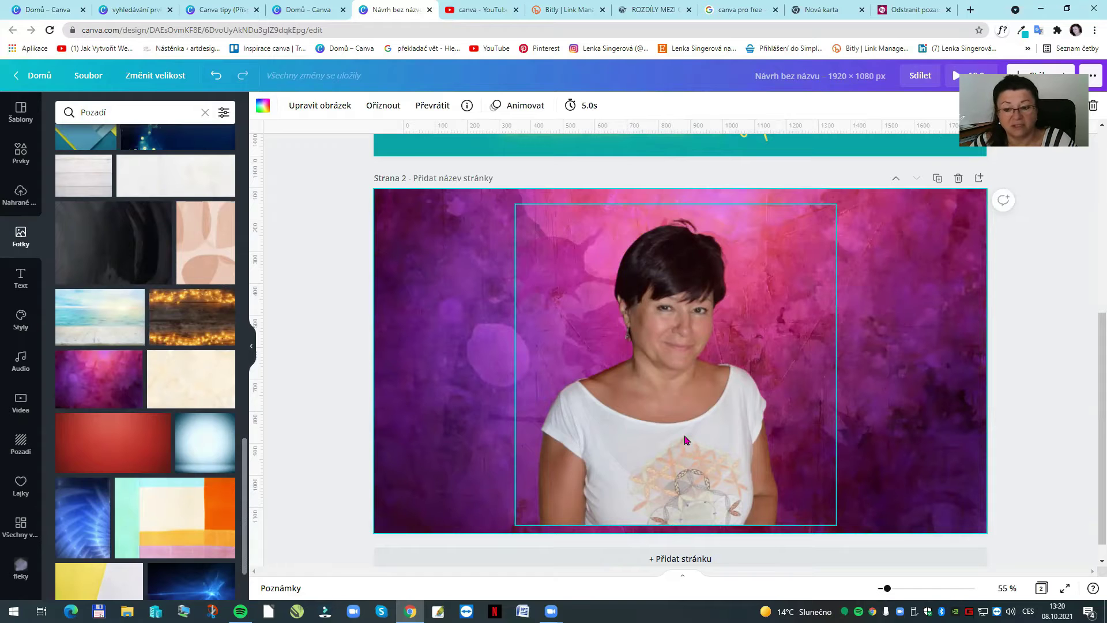
- Move the cut-out portrait to the left half of page 2 at the lower edge and crop its empty side and upper margins
{"action": "left_click_drag", "start_coordinate": [685, 440], "coordinate": [551, 418]}
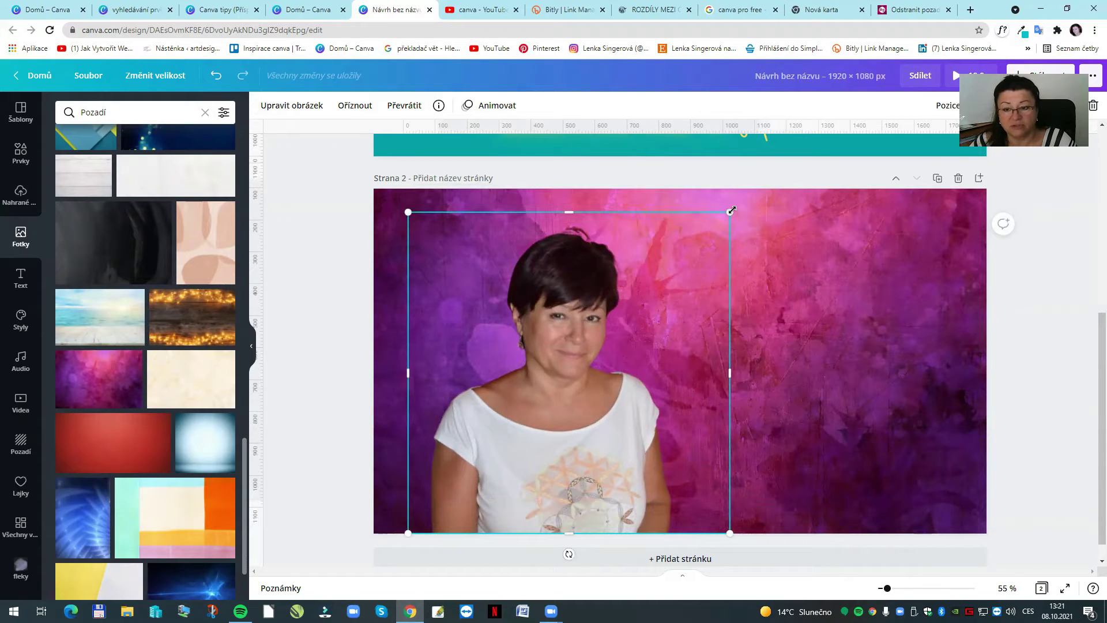
{"action": "left_click", "coordinate": [355, 105]}
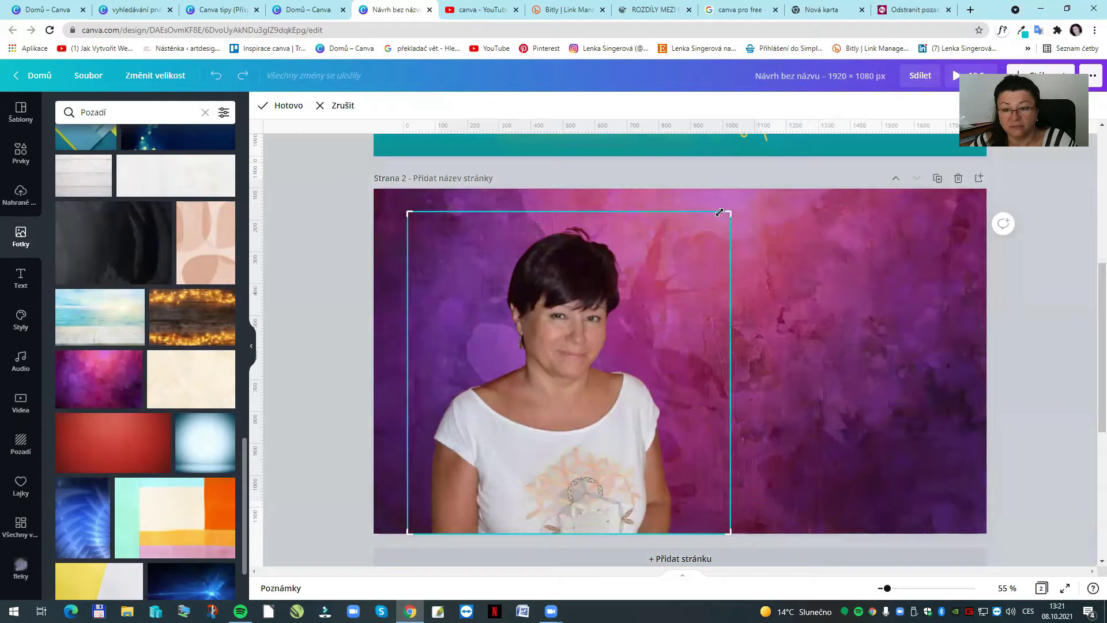
{"action": "left_click_drag", "start_coordinate": [728, 214], "coordinate": [676, 213]}
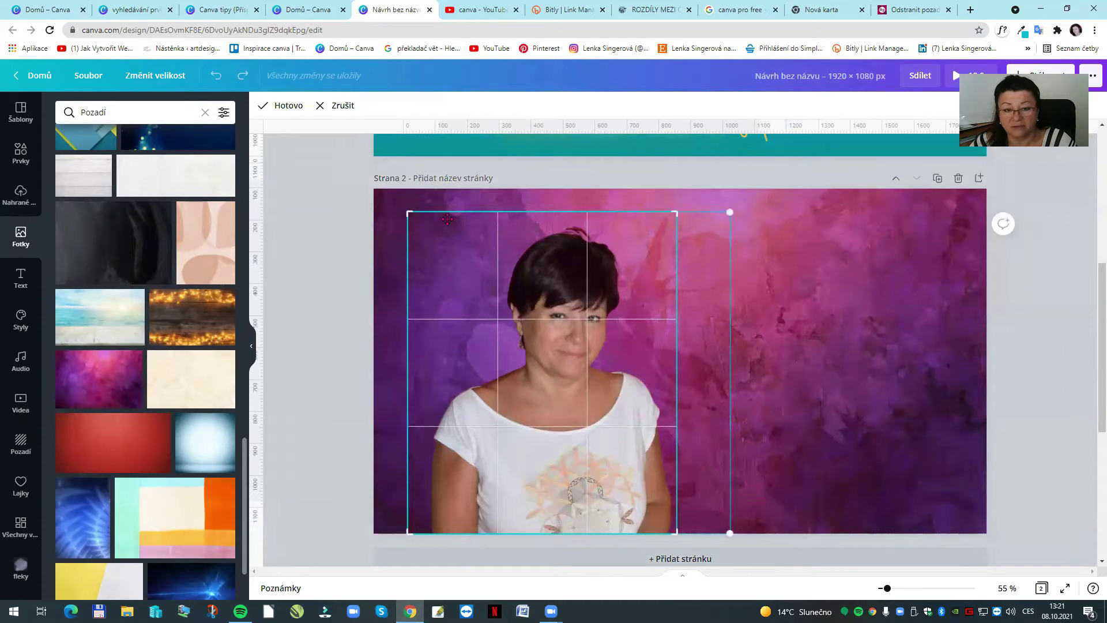
{"action": "left_click_drag", "start_coordinate": [403, 213], "coordinate": [422, 215]}
{"action": "left_click_drag", "start_coordinate": [673, 214], "coordinate": [679, 224]}
{"action": "left_click", "coordinate": [282, 109]}
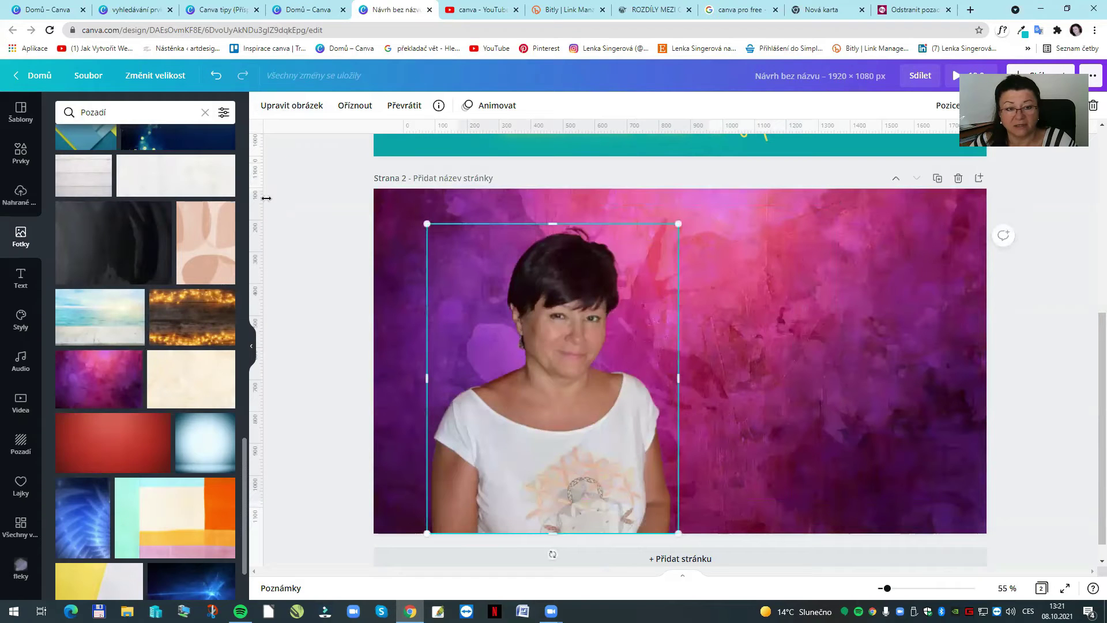
- Apply the Záře effect from Stíny to the cut-out portrait
{"action": "left_click", "coordinate": [280, 108]}
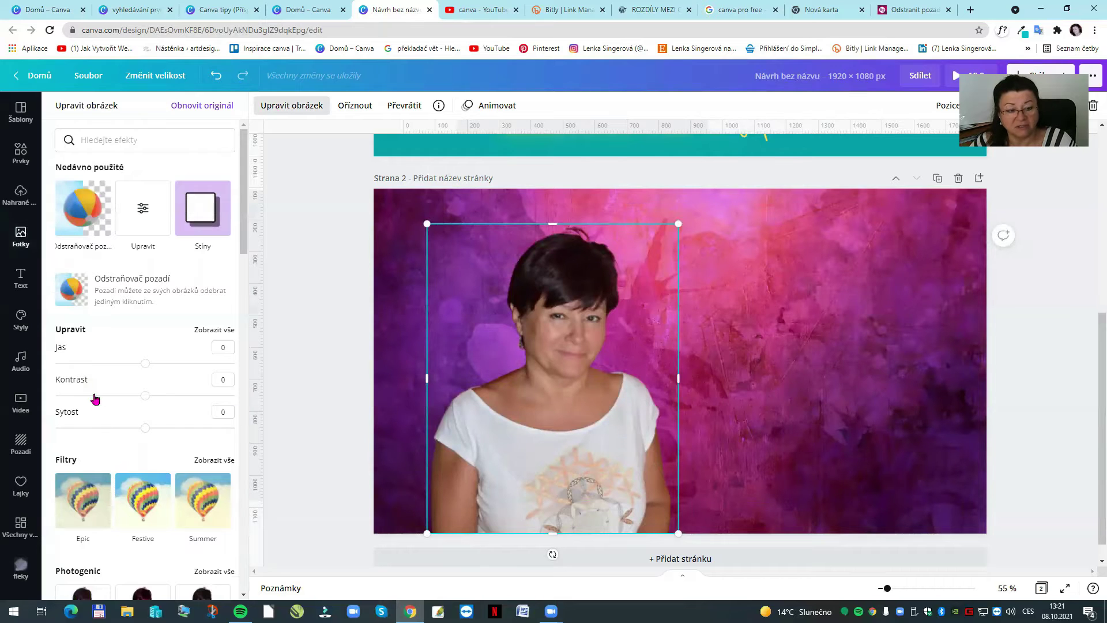
{"action": "scroll", "coordinate": [131, 462], "scroll_direction": "down", "scroll_amount": 5}
{"action": "scroll", "coordinate": [132, 468], "scroll_direction": "down", "scroll_amount": 3}
{"action": "scroll", "coordinate": [144, 456], "scroll_direction": "down", "scroll_amount": 2}
{"action": "left_click", "coordinate": [81, 412]}
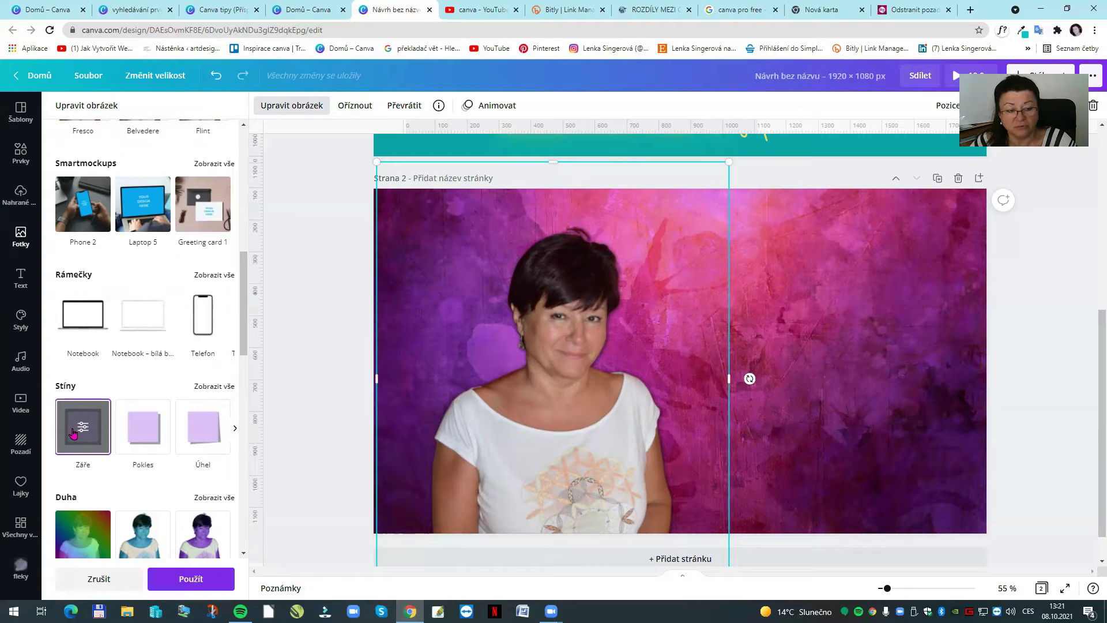
{"action": "left_click", "coordinate": [183, 577]}
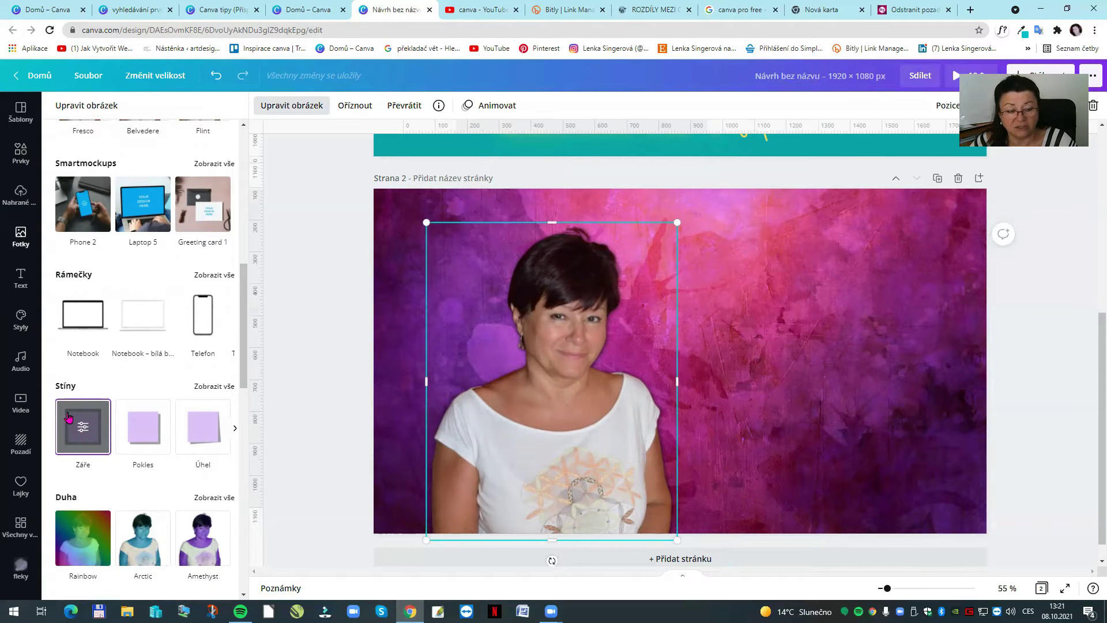
- Reapply the Záře effect to the cut-out portrait on page 2 and set its Velikost to 7
{"action": "left_click", "coordinate": [82, 428]}
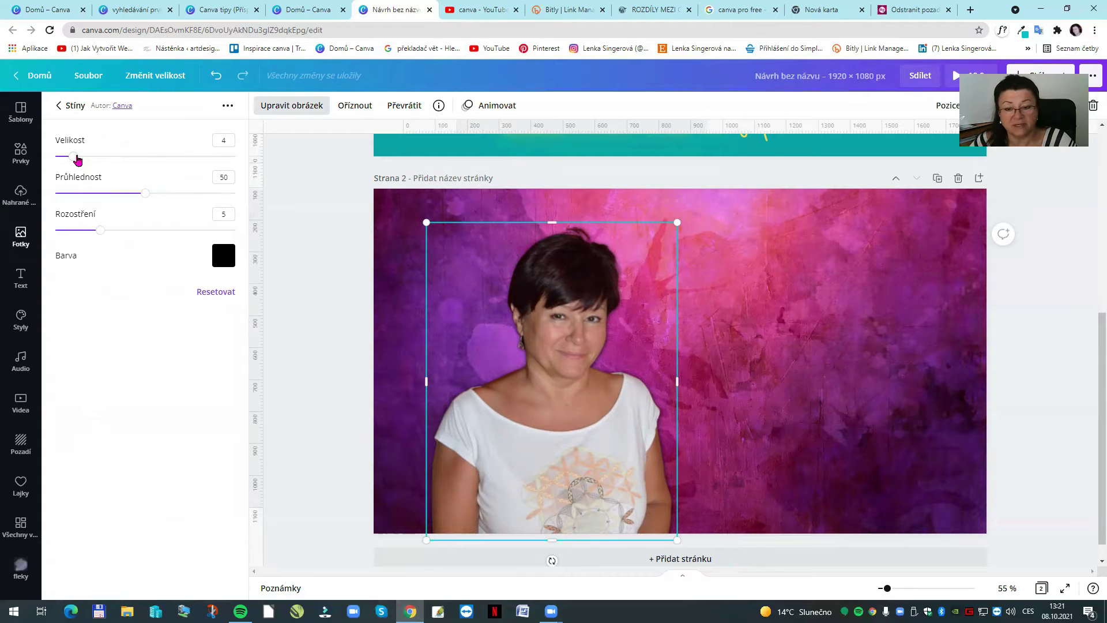
{"action": "left_click", "coordinate": [58, 105]}
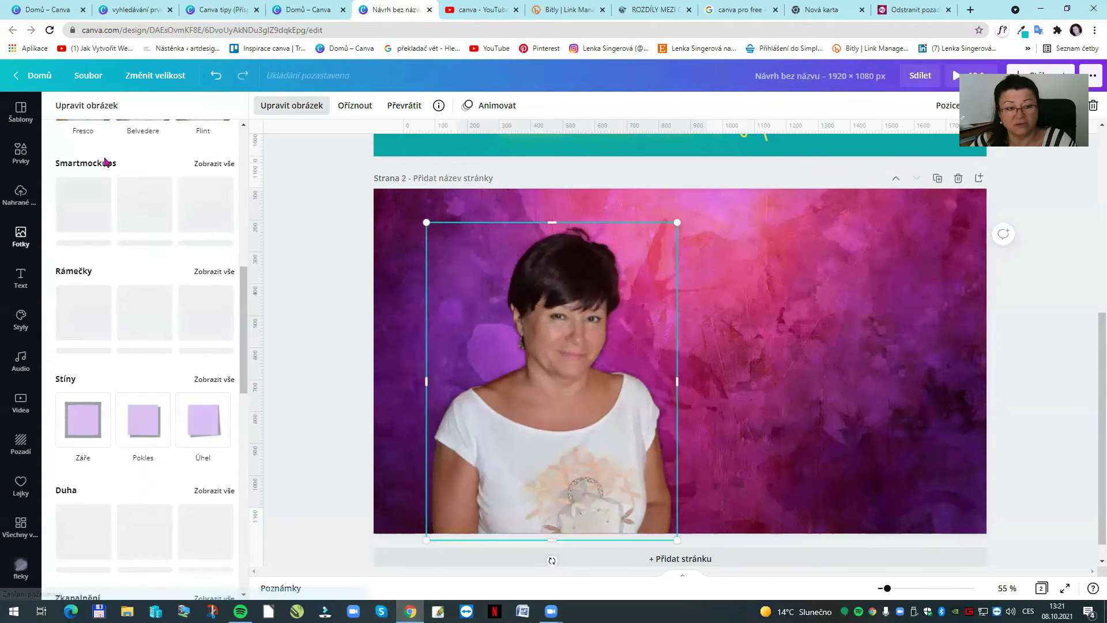
{"action": "left_click", "coordinate": [81, 428]}
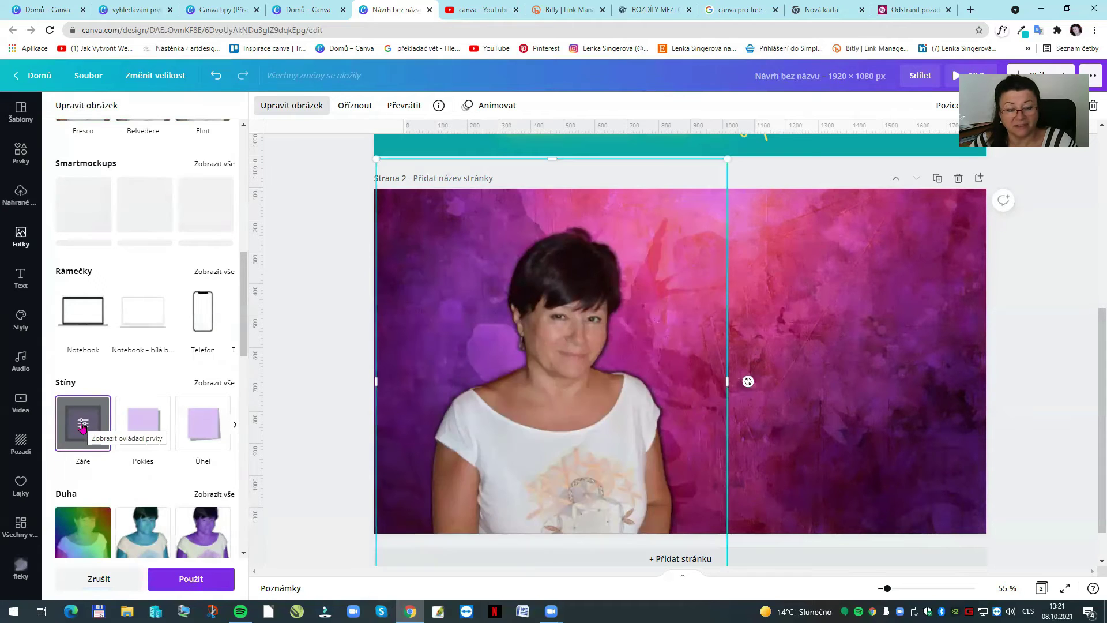
{"action": "left_click", "coordinate": [82, 426]}
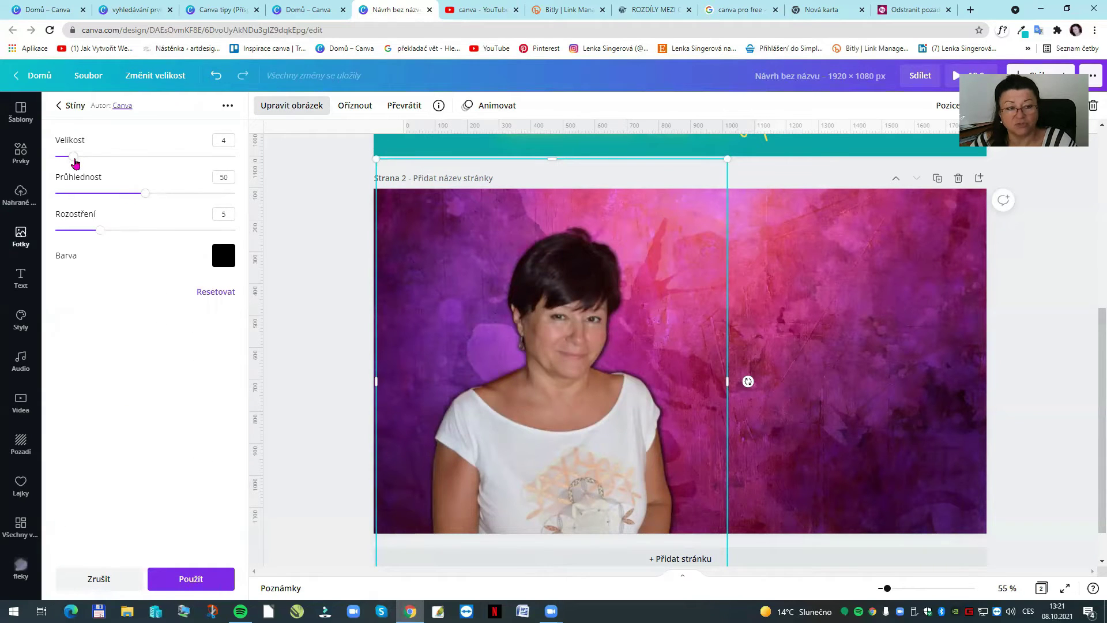
{"action": "mouse_move", "coordinate": [74, 161]}
{"action": "left_mouse_down"}
{"action": "mouse_move", "coordinate": [181, 160]}
{"action": "mouse_move", "coordinate": [87, 155]}
{"action": "left_mouse_up"}
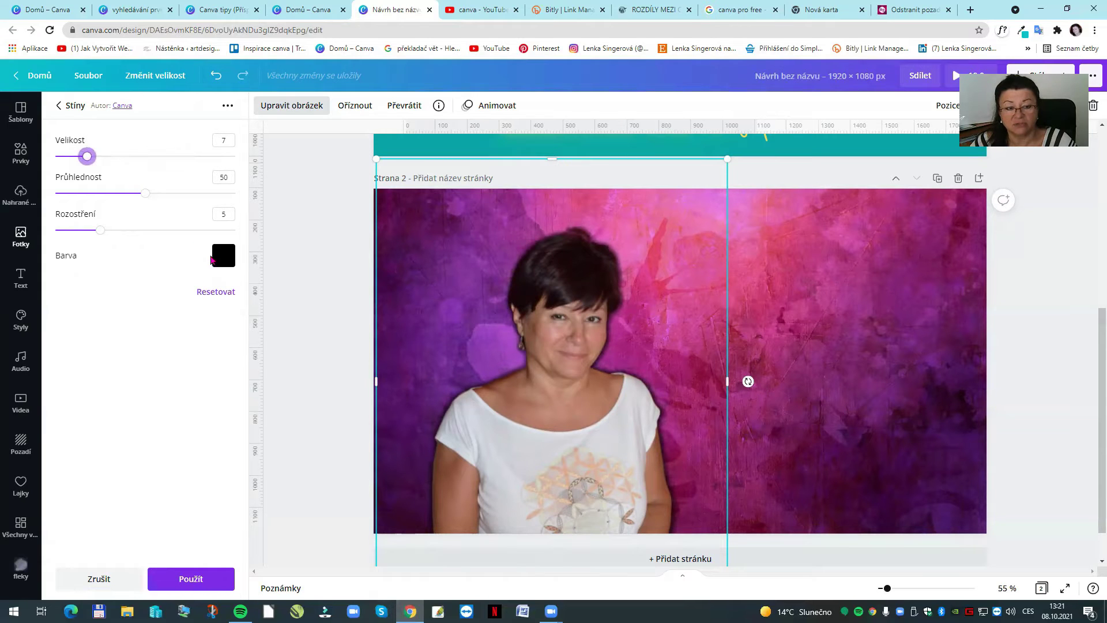
- Try white and yellow for the portrait's glow, settling on the pale yellow #FFF7CA
{"action": "left_click", "coordinate": [223, 258]}
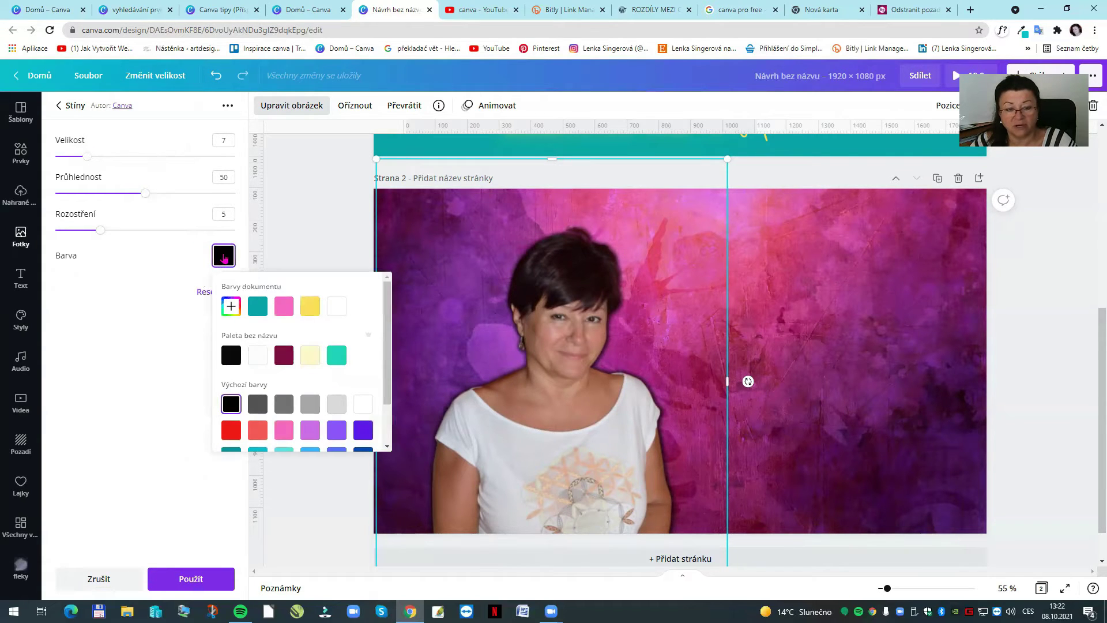
{"action": "left_click", "coordinate": [336, 307]}
{"action": "left_click", "coordinate": [309, 308]}
{"action": "left_click", "coordinate": [306, 354]}
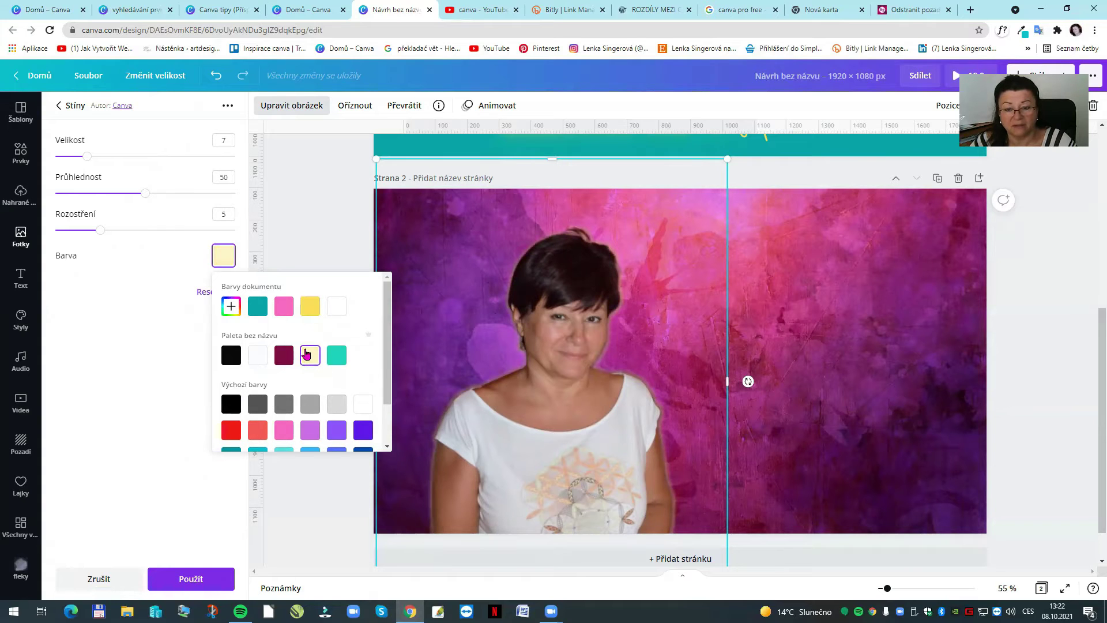
{"action": "left_click", "coordinate": [231, 307]}
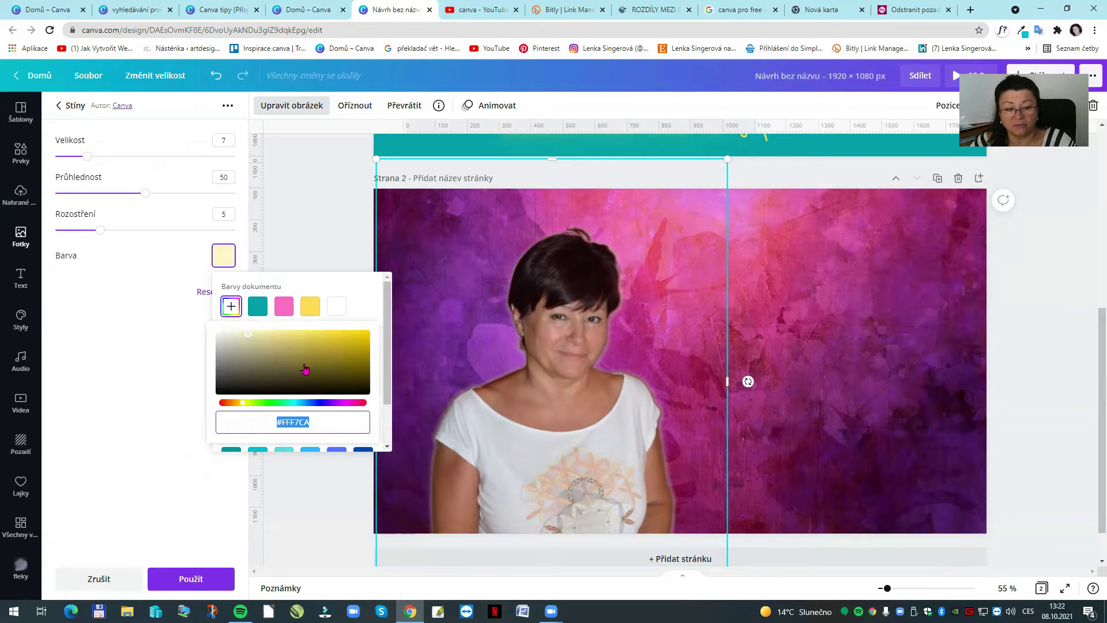
{"action": "left_click", "coordinate": [152, 343]}
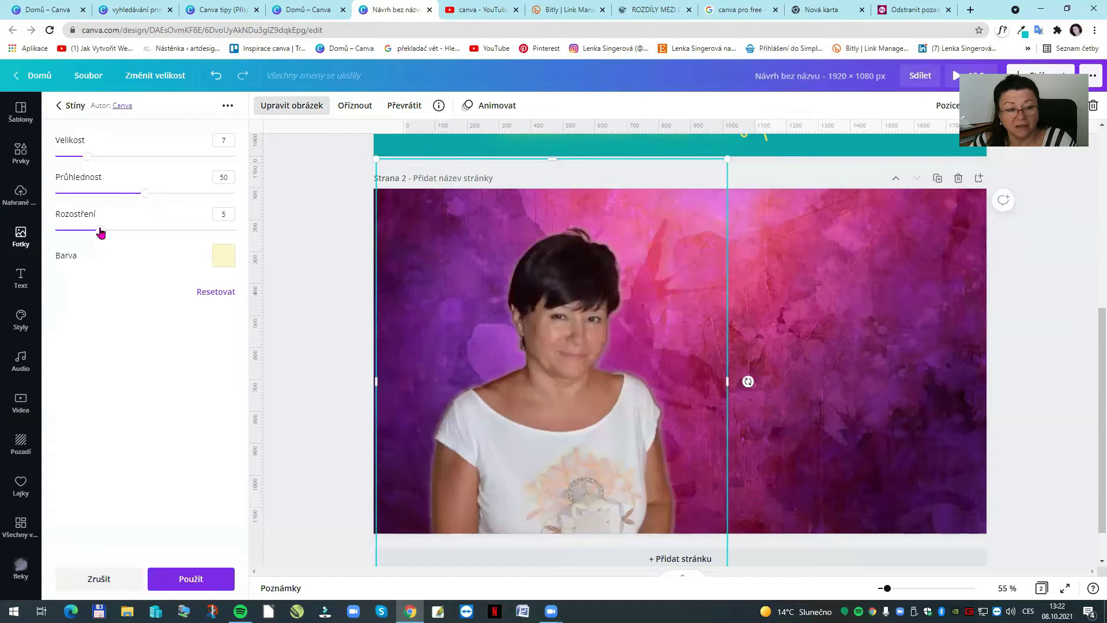
- Set the portrait's glow to Průhlednost 100, Rozostření 0 and Velikost 20 for a hard outline
{"action": "left_click_drag", "start_coordinate": [144, 198], "coordinate": [250, 200]}
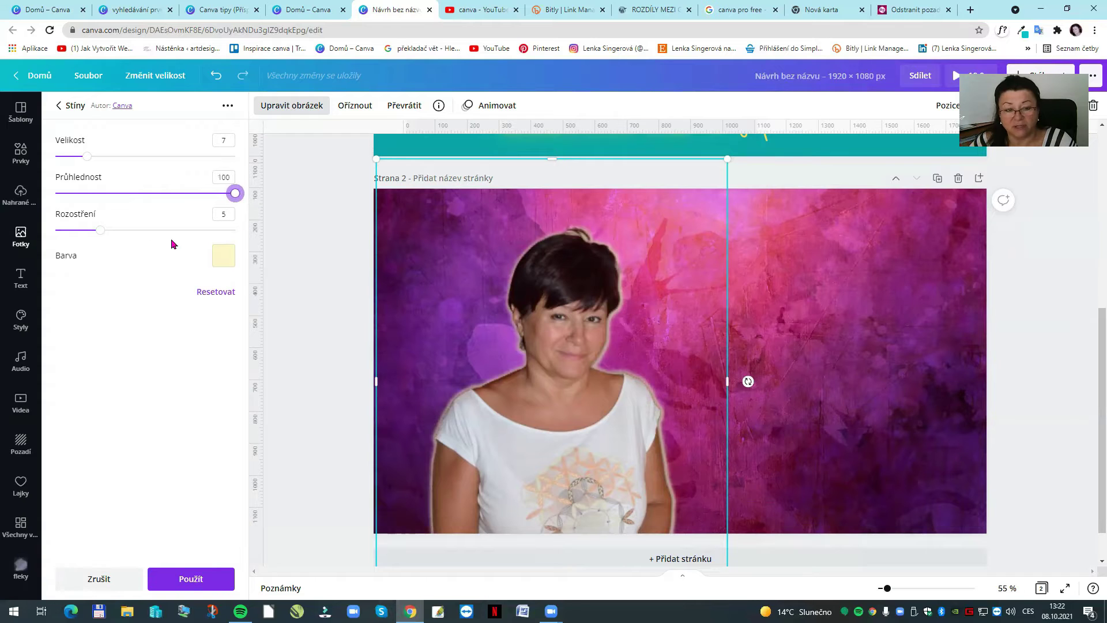
{"action": "left_click_drag", "start_coordinate": [101, 232], "coordinate": [44, 230]}
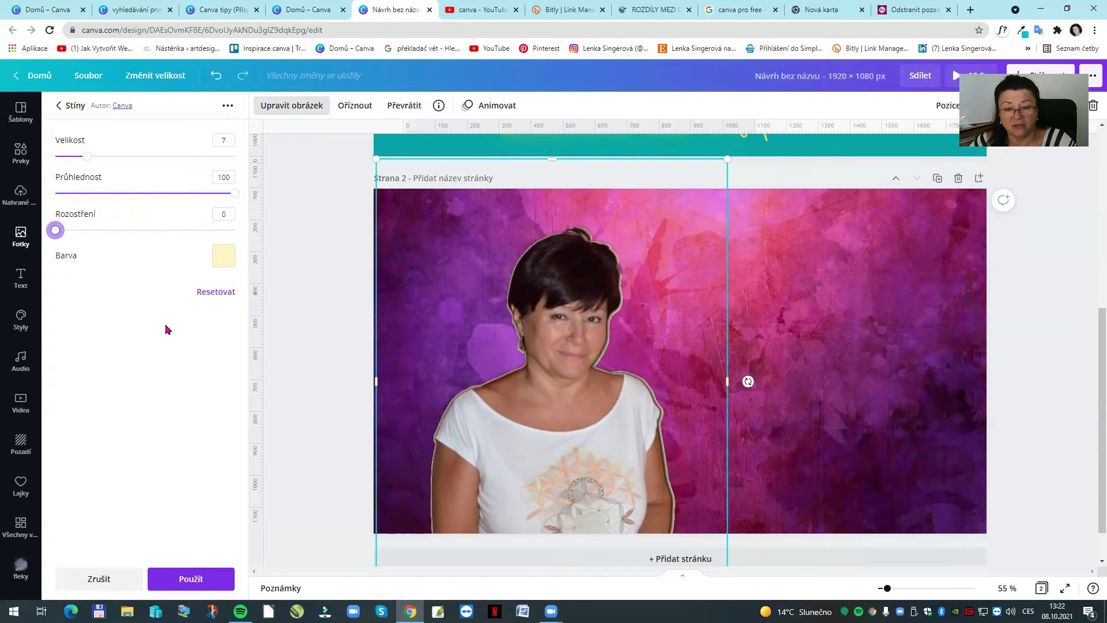
{"action": "left_click_drag", "start_coordinate": [87, 160], "coordinate": [145, 175]}
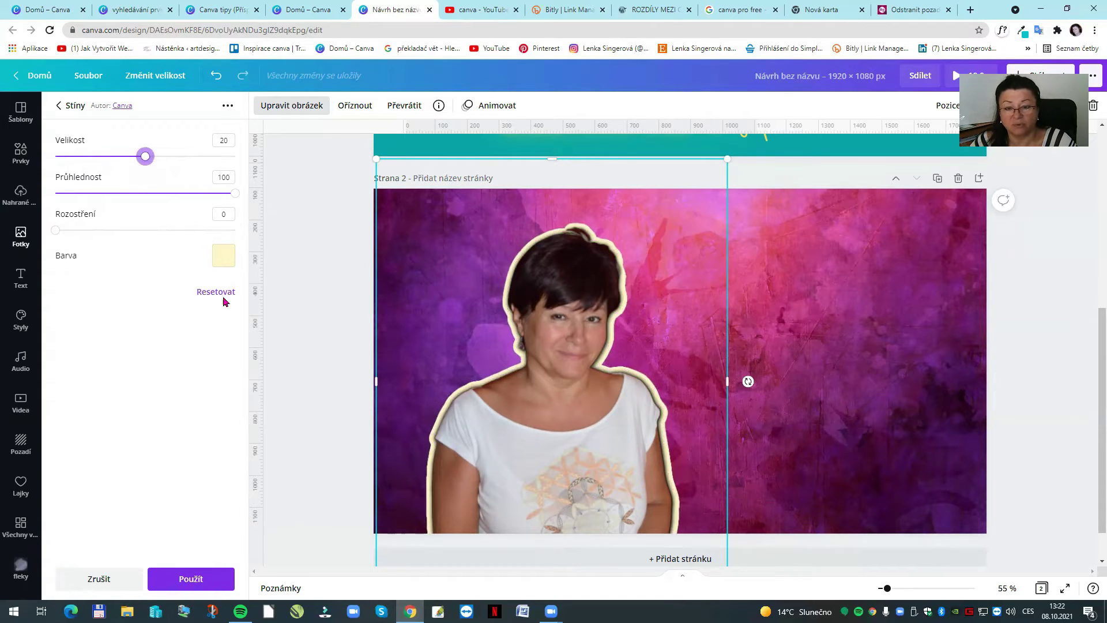
- Change the portrait's outline colour to white, shift the portrait slightly left on page 2, and apply the effect
{"action": "left_click", "coordinate": [221, 258]}
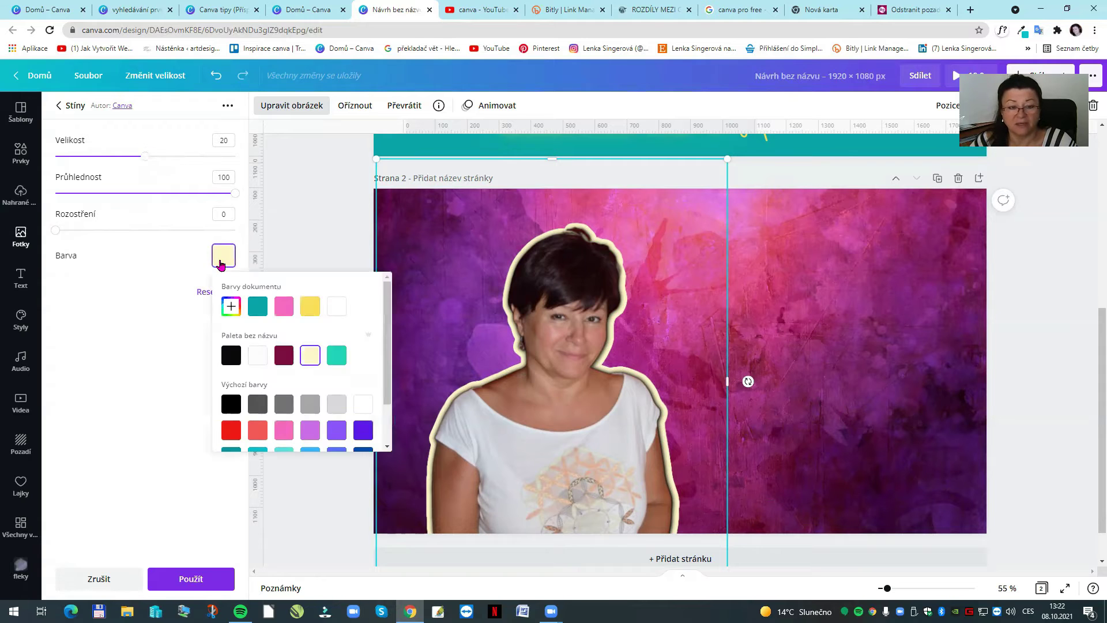
{"action": "left_click", "coordinate": [335, 307]}
{"action": "left_click", "coordinate": [179, 345]}
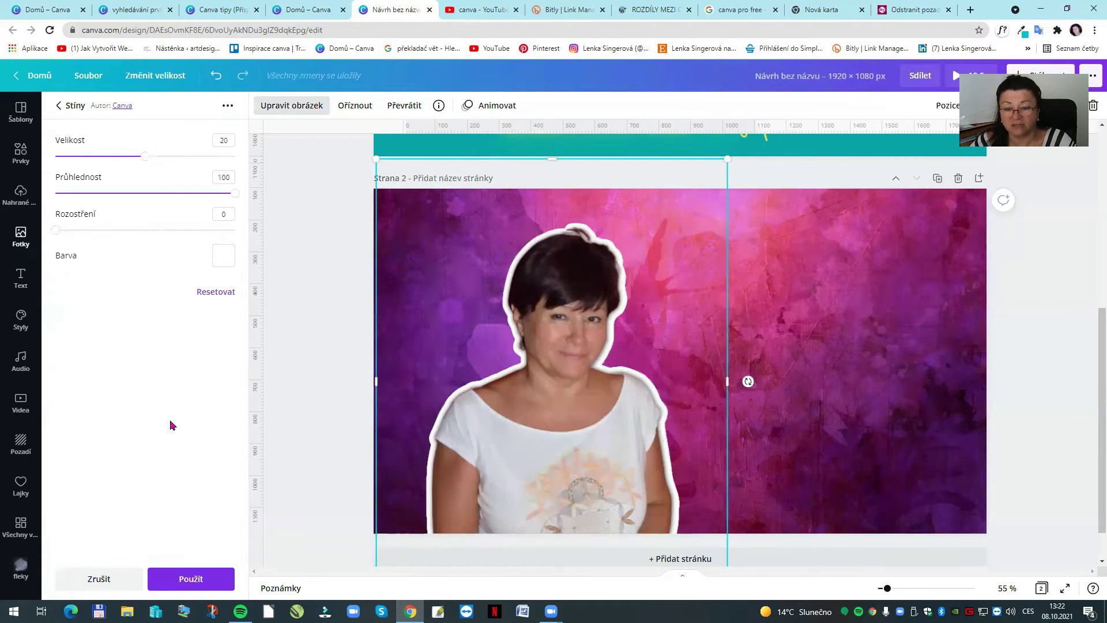
{"action": "left_click_drag", "start_coordinate": [550, 427], "coordinate": [533, 428]}
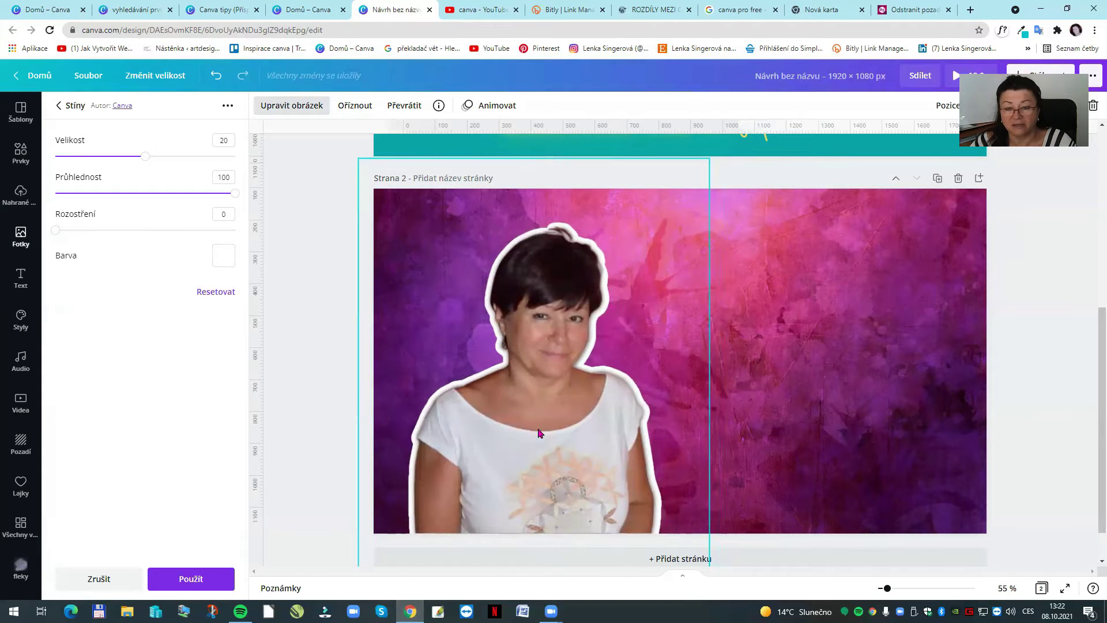
{"action": "left_click", "coordinate": [169, 577]}
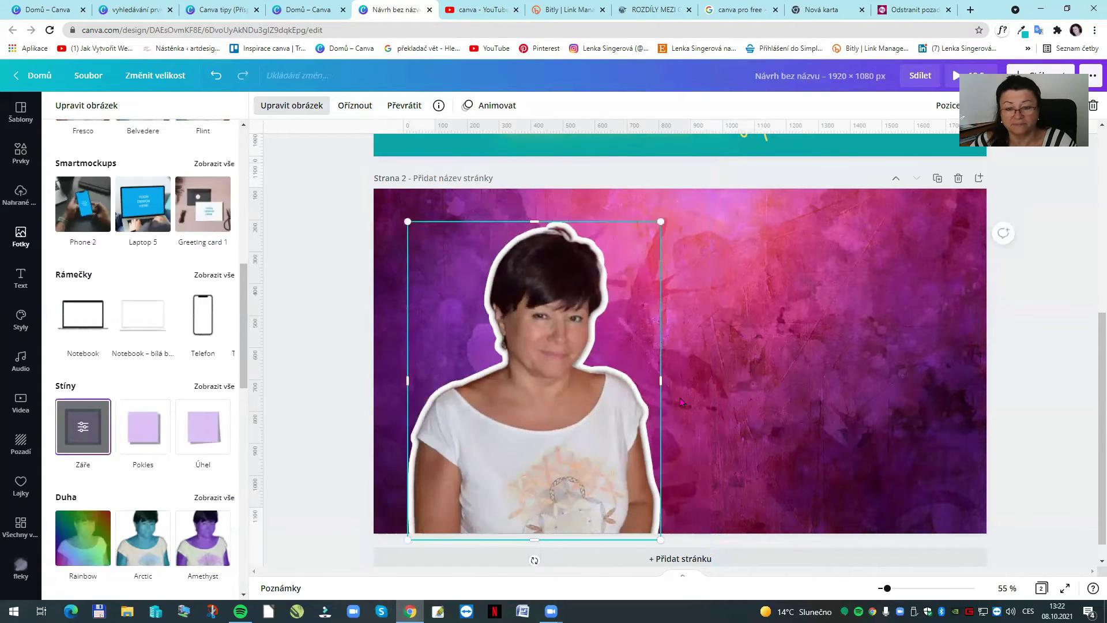
- Add the uploaded cut-out portrait again to the right half of page 2 and enlarge it to match the outlined one
{"action": "left_click", "coordinate": [21, 235]}
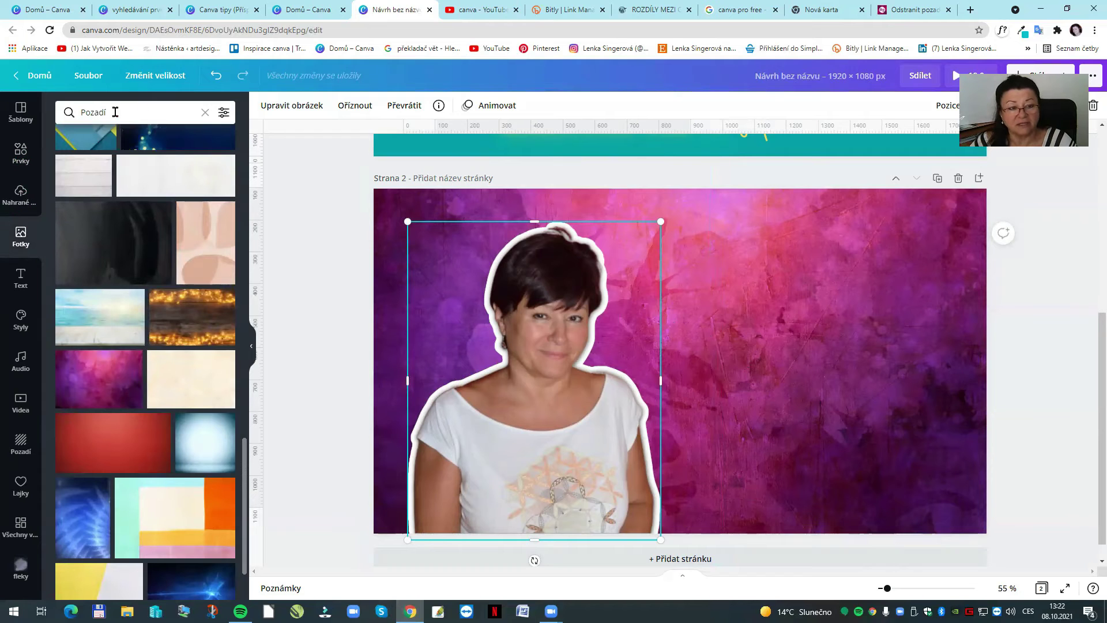
{"action": "left_click", "coordinate": [205, 113]}
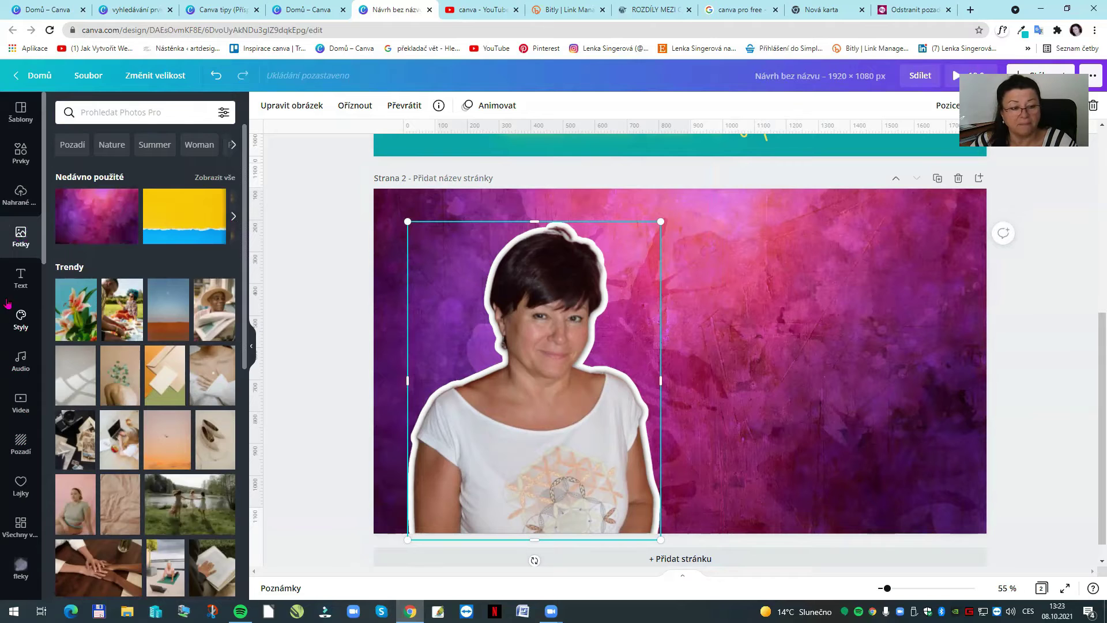
{"action": "left_click", "coordinate": [17, 199]}
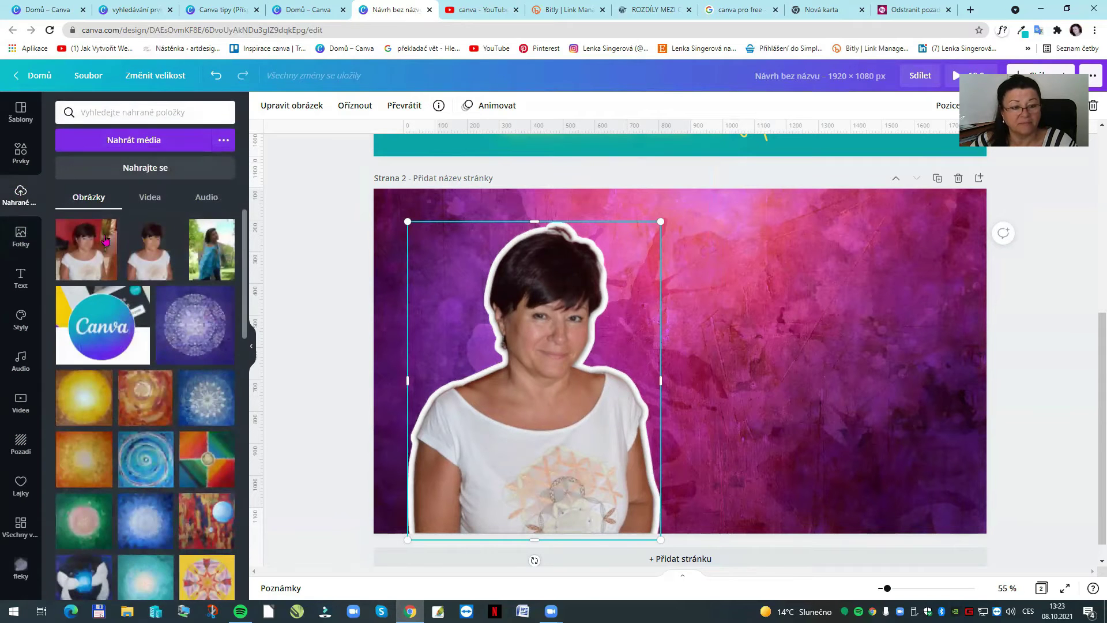
{"action": "left_click_drag", "start_coordinate": [146, 250], "coordinate": [798, 462]}
{"action": "left_click_drag", "start_coordinate": [894, 325], "coordinate": [987, 234]}
{"action": "left_click_drag", "start_coordinate": [681, 229], "coordinate": [667, 214]}
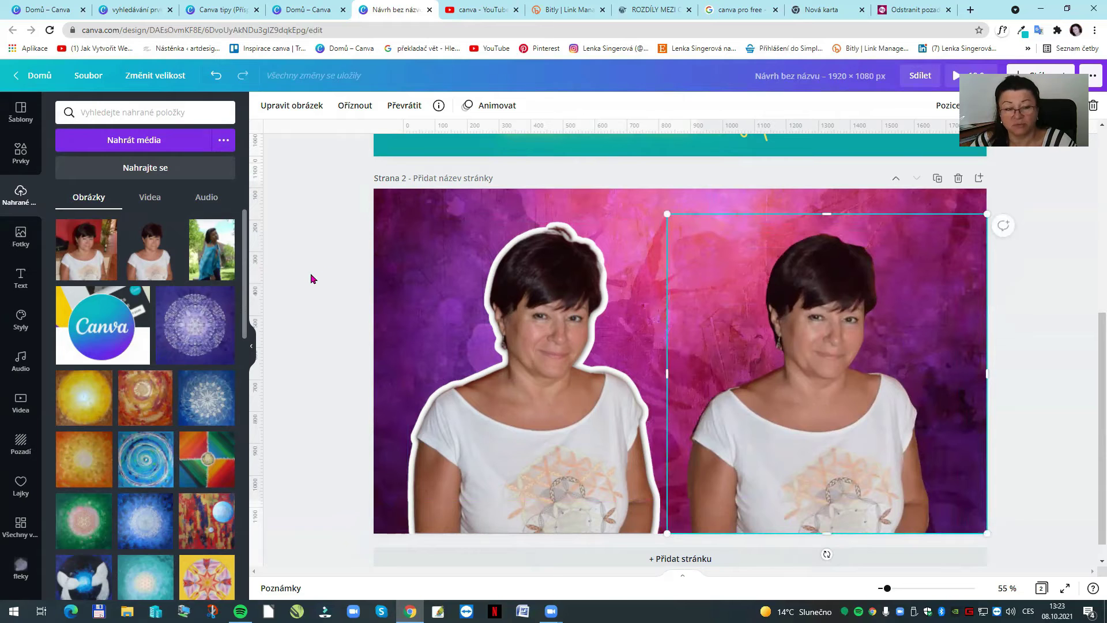
- Apply the Záře effect to the right-hand portrait on page 2 and set its colour to white
{"action": "left_click", "coordinate": [288, 106]}
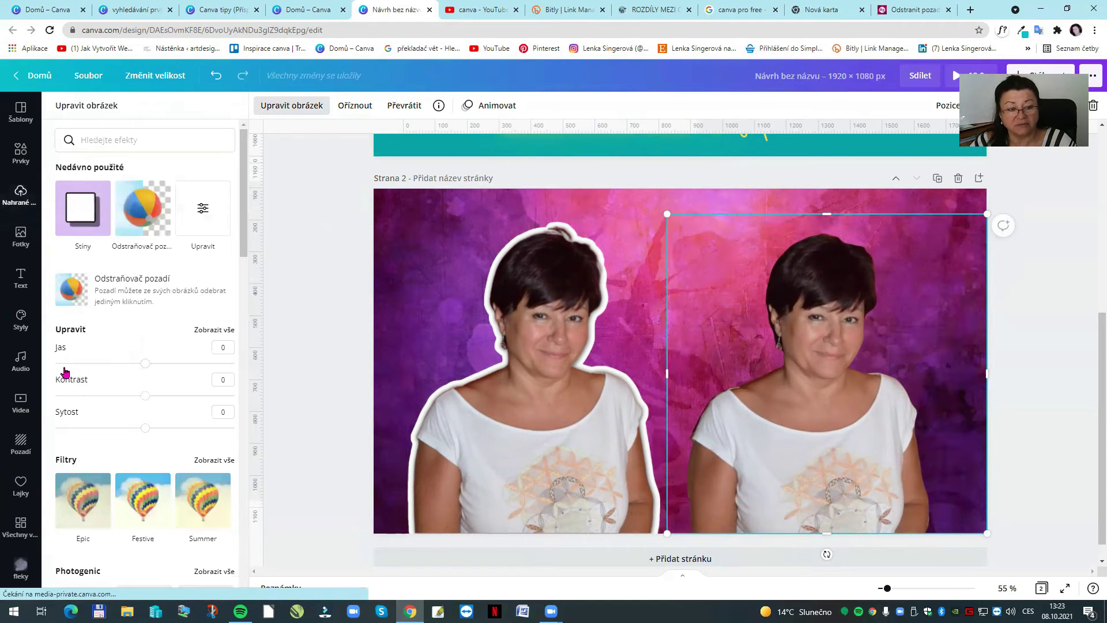
{"action": "scroll", "coordinate": [69, 464], "scroll_direction": "down", "scroll_amount": 10}
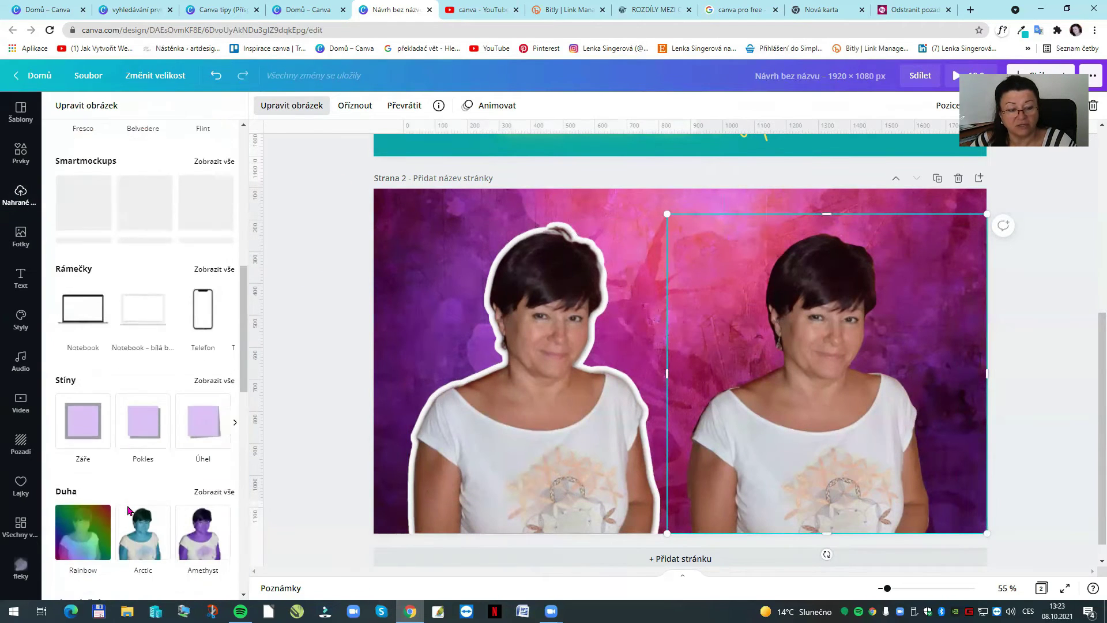
{"action": "left_click", "coordinate": [72, 379]}
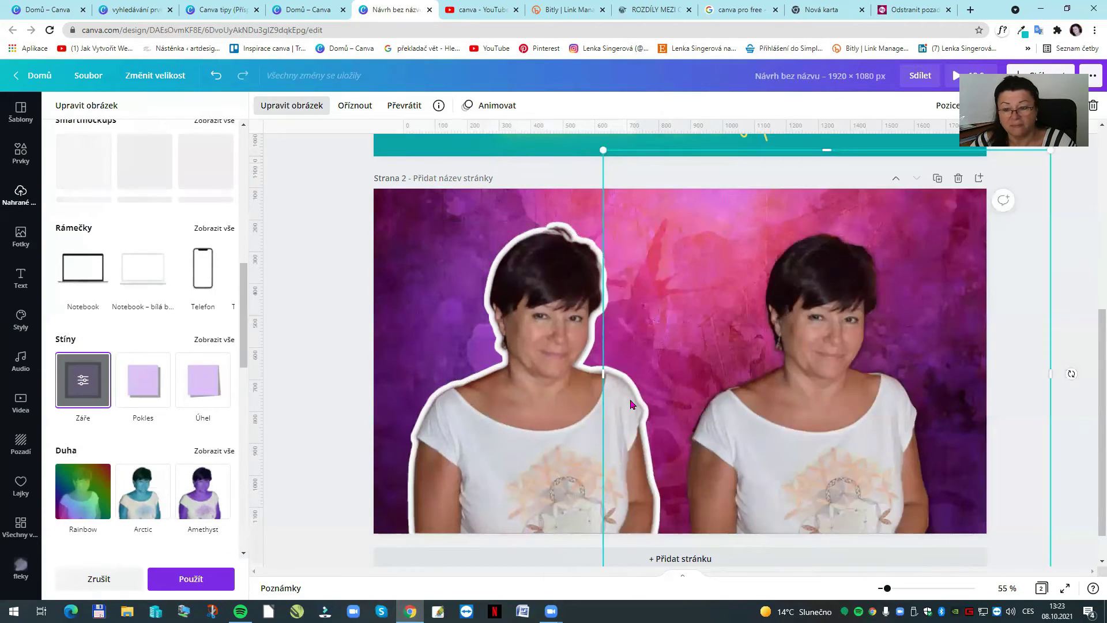
{"action": "left_click", "coordinate": [83, 382]}
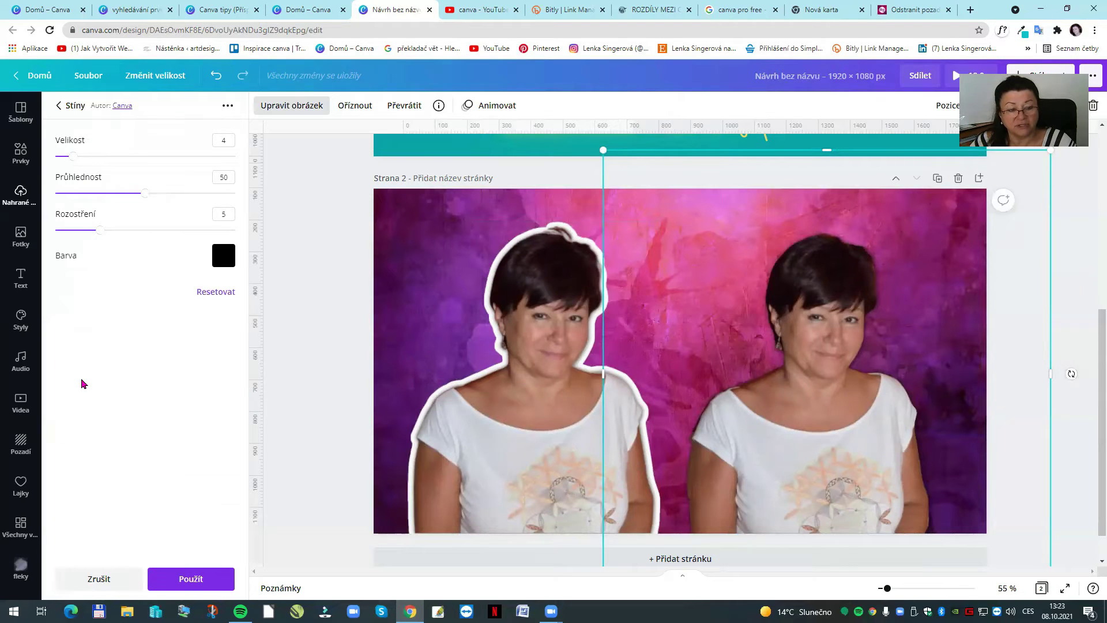
{"action": "left_click", "coordinate": [224, 256]}
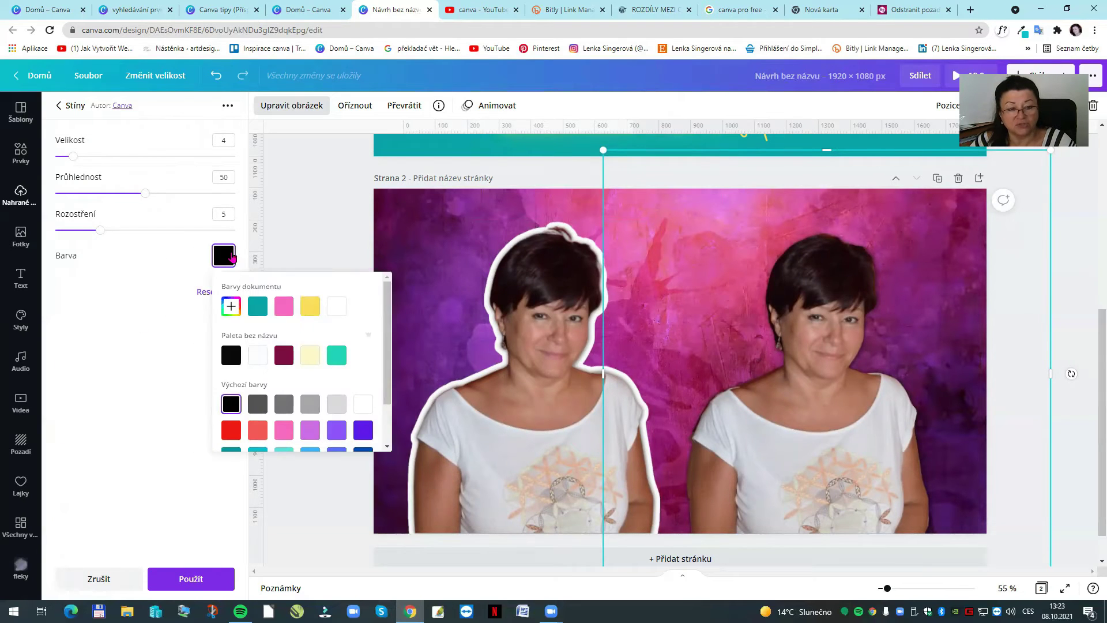
{"action": "left_click", "coordinate": [337, 306]}
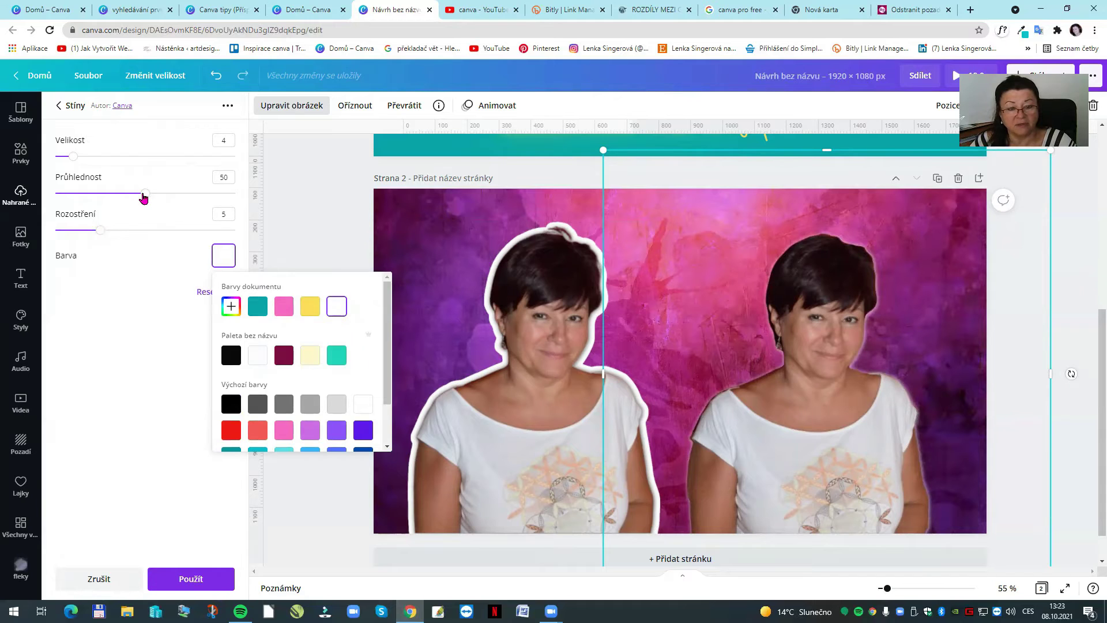
- Set the right-hand portrait's glow to Průhlednost 100, Velikost 20 and Rozostření 17, and apply it
{"action": "left_click_drag", "start_coordinate": [144, 198], "coordinate": [235, 199]}
{"action": "left_click_drag", "start_coordinate": [76, 158], "coordinate": [146, 168]}
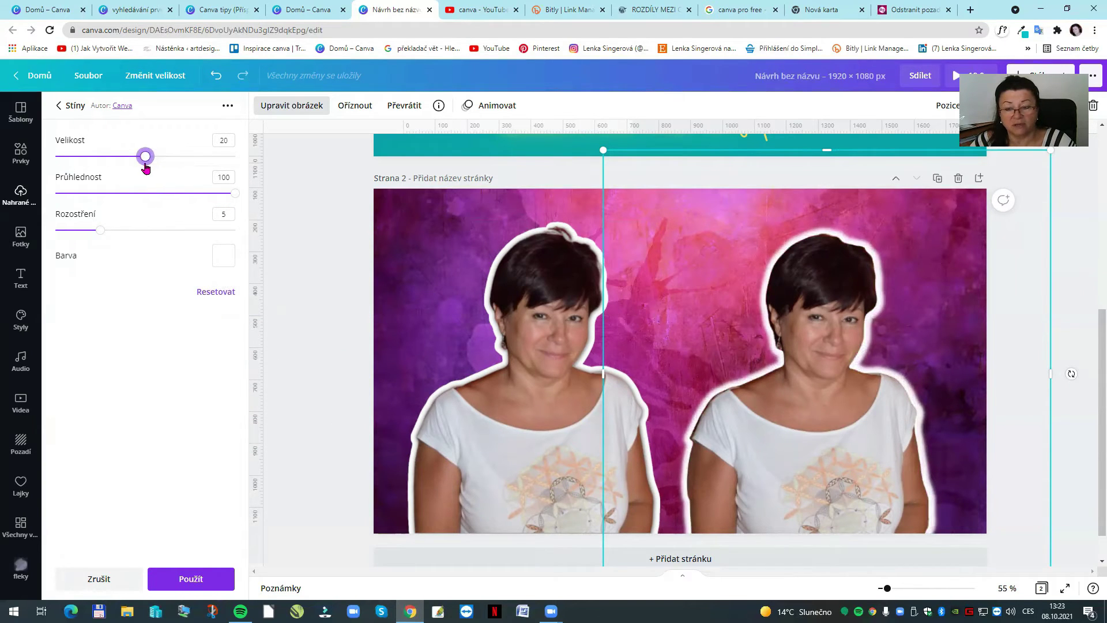
{"action": "left_click_drag", "start_coordinate": [103, 233], "coordinate": [208, 232]}
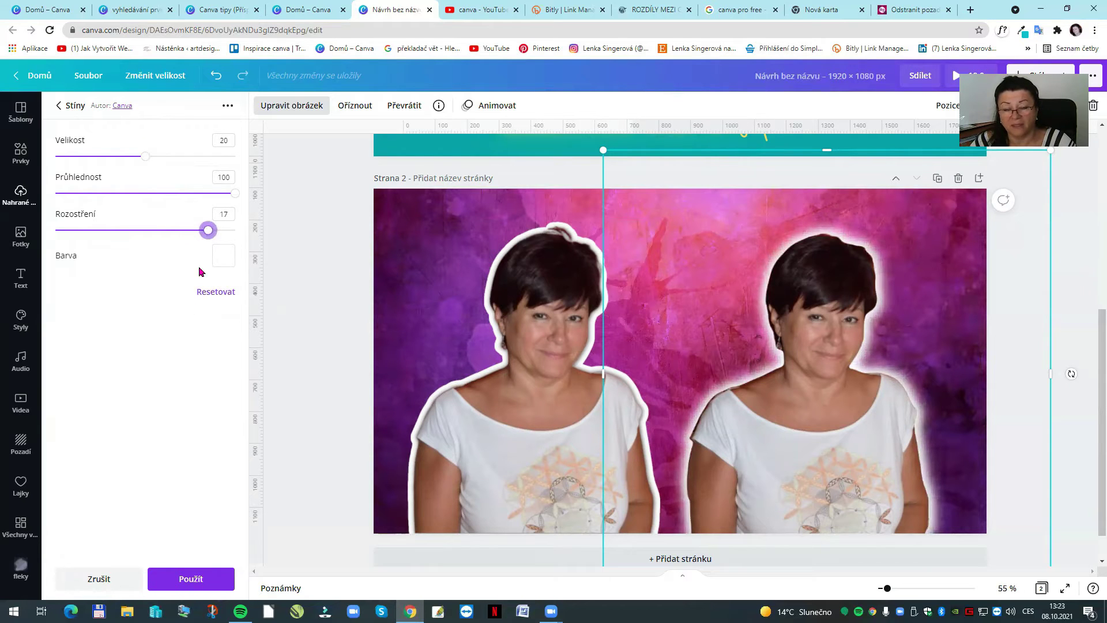
{"action": "left_click", "coordinate": [206, 579]}
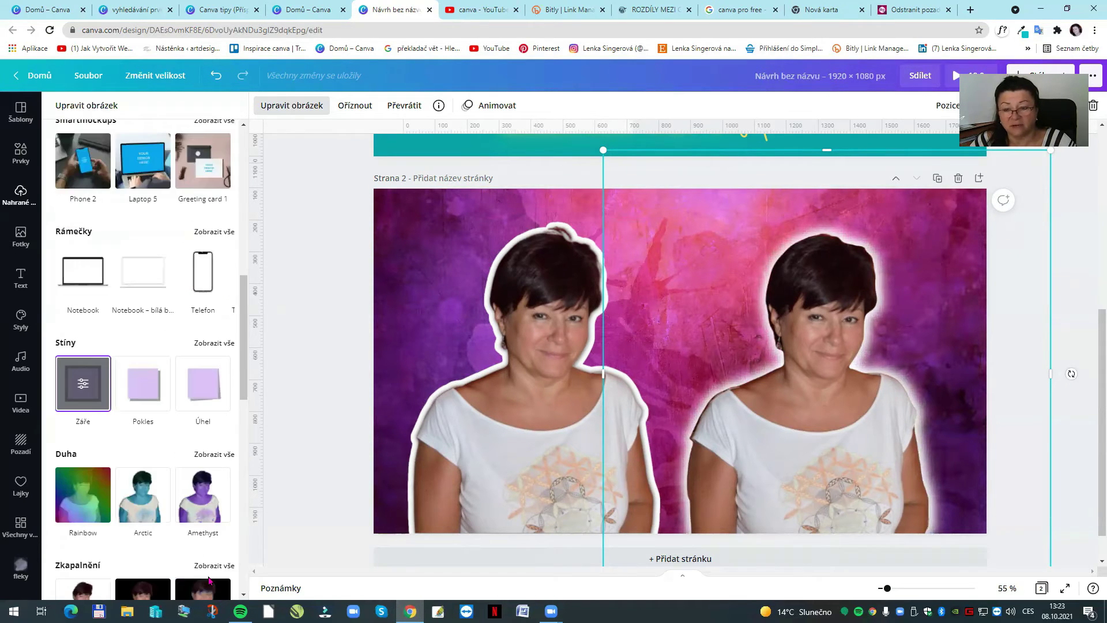
{"action": "left_click", "coordinate": [1018, 346]}
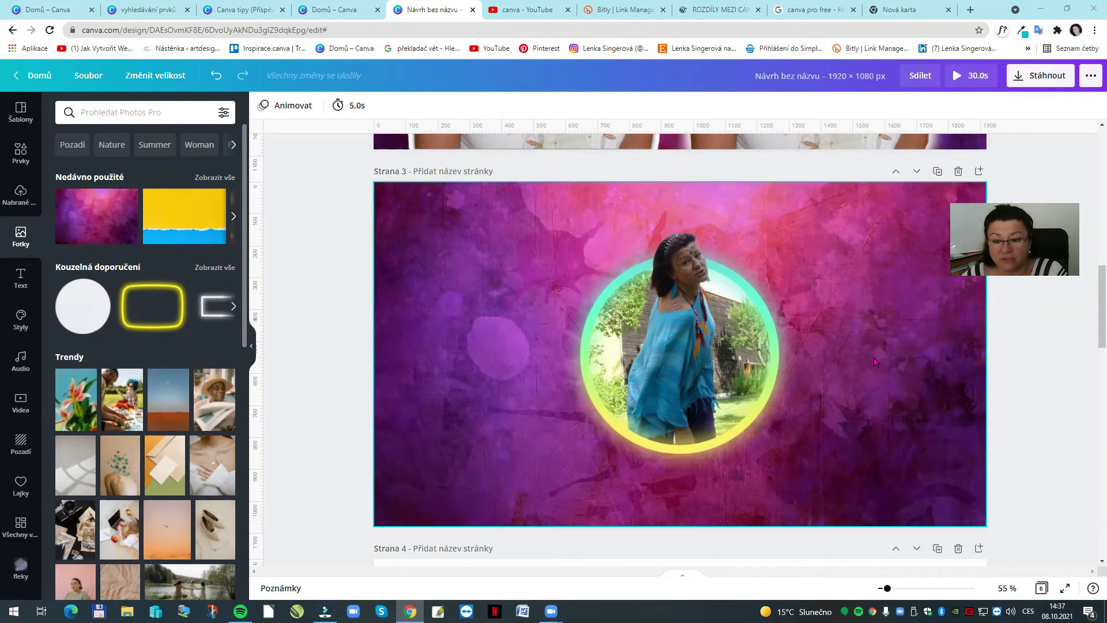
- On page 4, move the cut-out woman in blue to the right side and place the uploaded original garden photo on the left
{"action": "scroll", "coordinate": [826, 381], "scroll_direction": "down", "scroll_amount": 5}
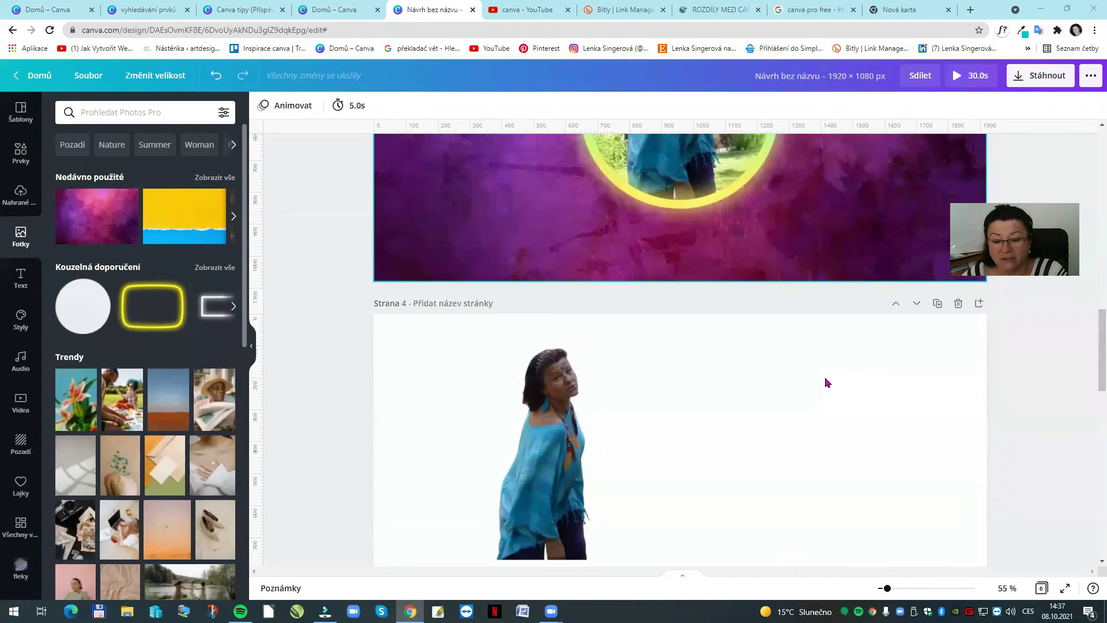
{"action": "left_click_drag", "start_coordinate": [545, 352], "coordinate": [866, 383]}
{"action": "left_click", "coordinate": [15, 186]}
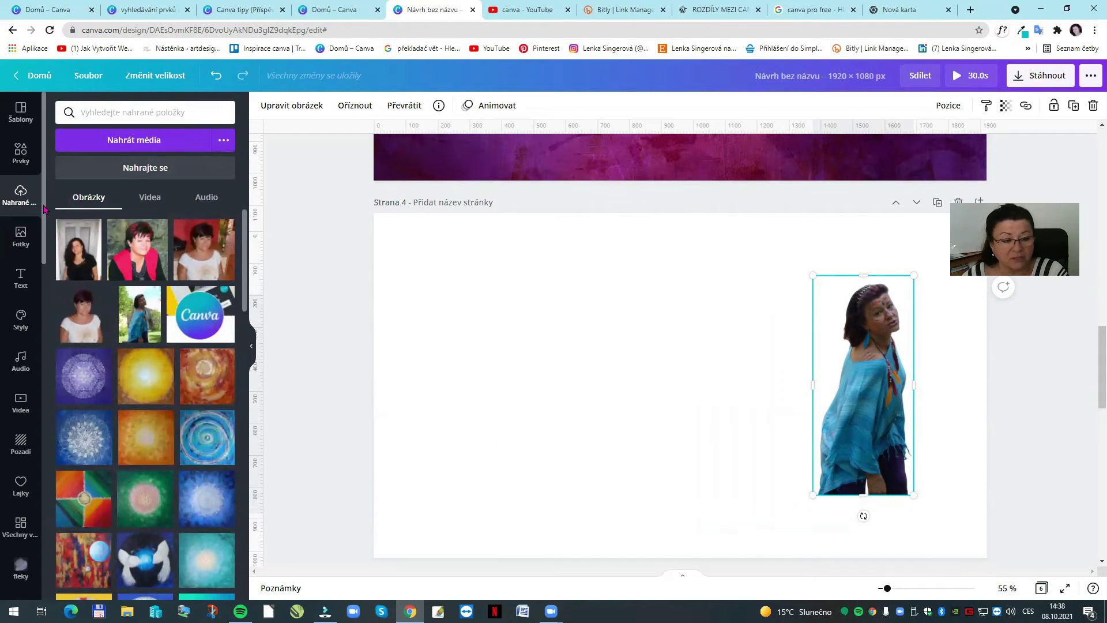
{"action": "left_click", "coordinate": [135, 319]}
{"action": "left_click_drag", "start_coordinate": [684, 407], "coordinate": [495, 389]}
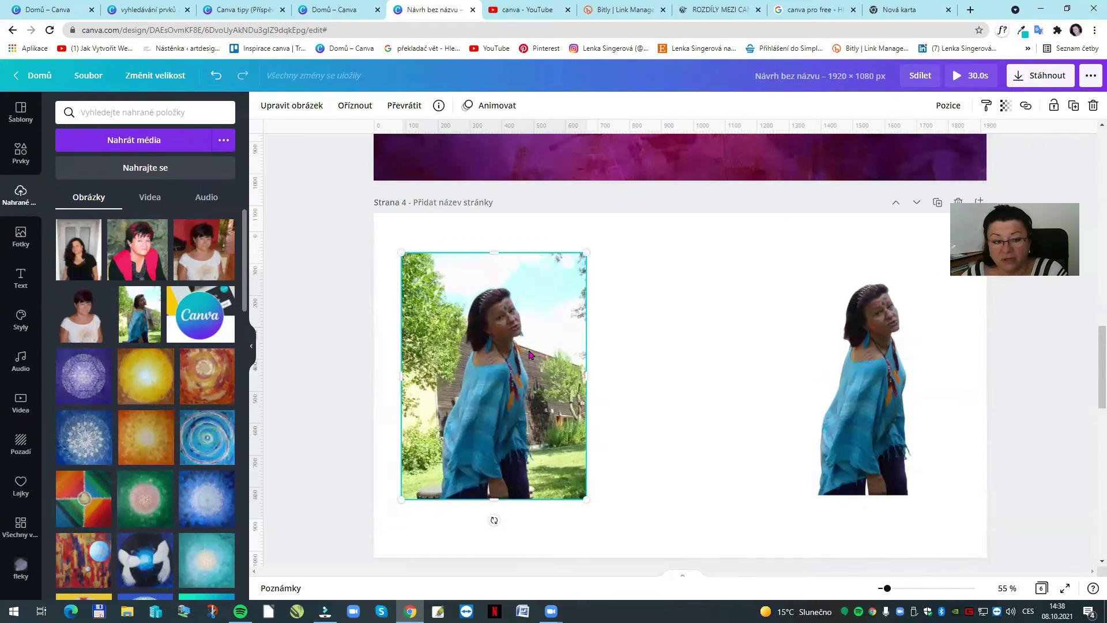
- Fine-tune the position of the cut-out woman in blue, slightly closer to the right edge of page 4
{"action": "left_click_drag", "start_coordinate": [865, 404], "coordinate": [878, 396]}
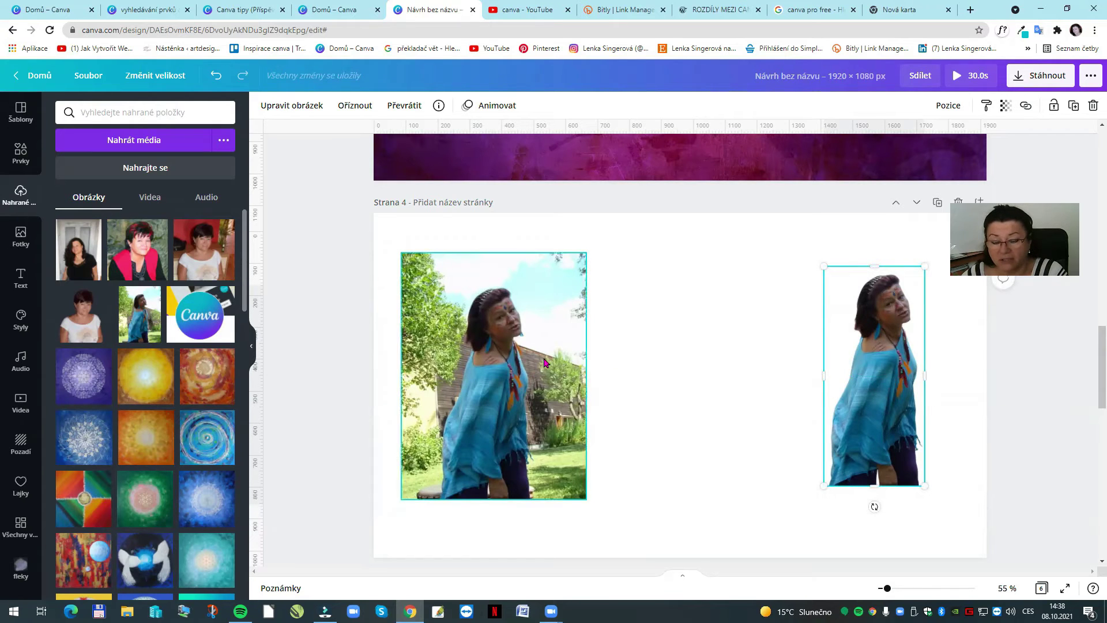
{"action": "left_click_drag", "start_coordinate": [871, 392], "coordinate": [877, 397]}
{"action": "left_click", "coordinate": [728, 418]}
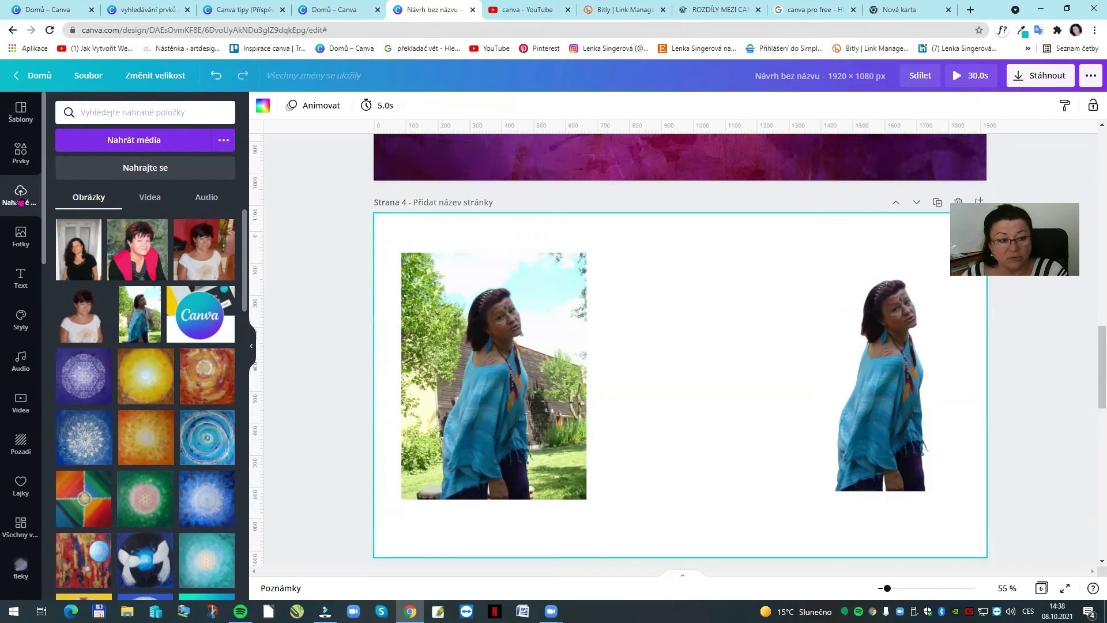
- Add a circular frame from Rámečky to page 4 and centre it on the page in both directions
{"action": "left_click", "coordinate": [16, 156]}
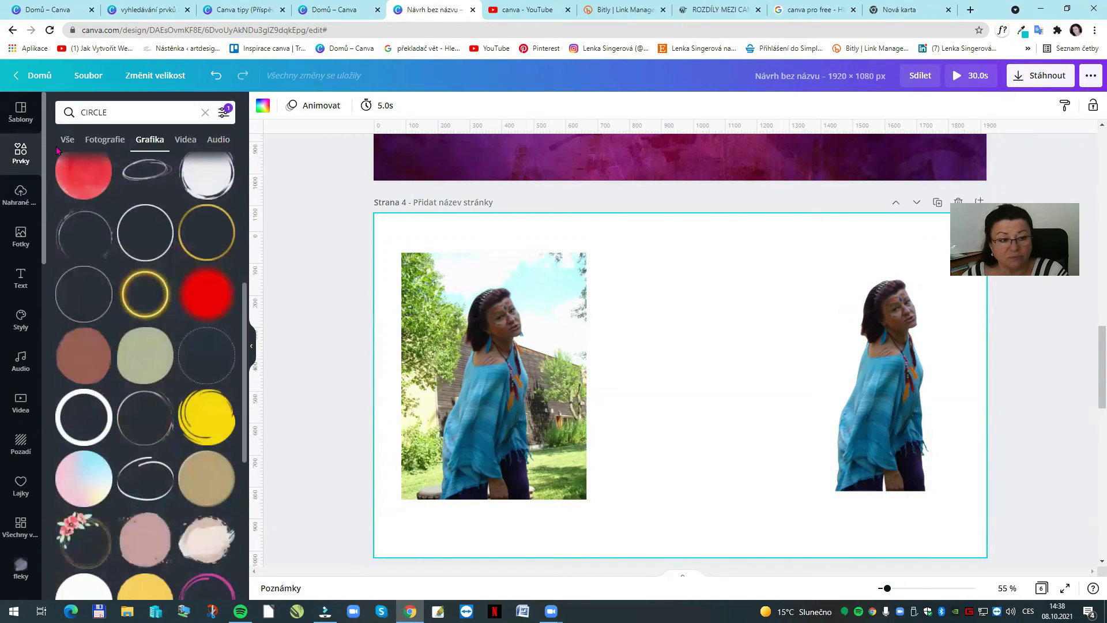
{"action": "left_click", "coordinate": [205, 113]}
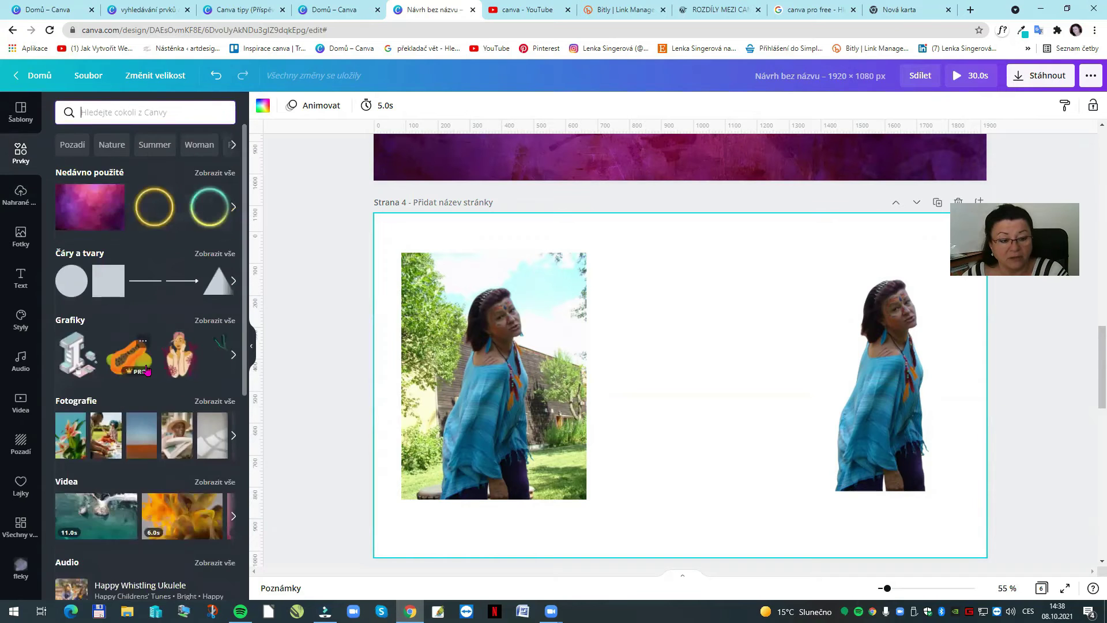
{"action": "scroll", "coordinate": [147, 370], "scroll_direction": "down", "scroll_amount": 6}
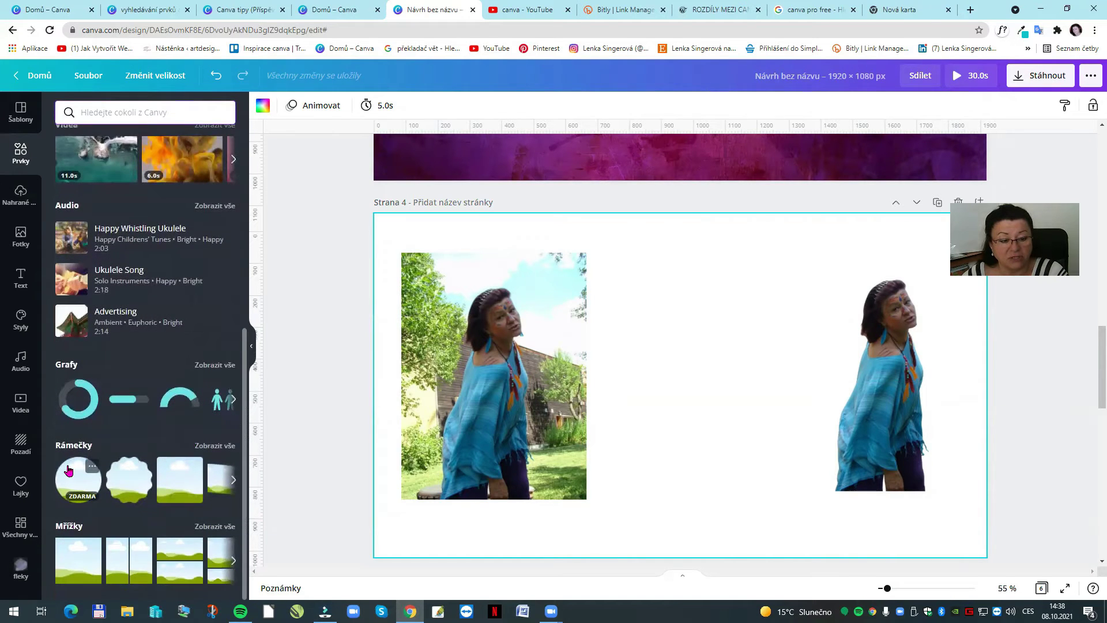
{"action": "left_click", "coordinate": [68, 471]}
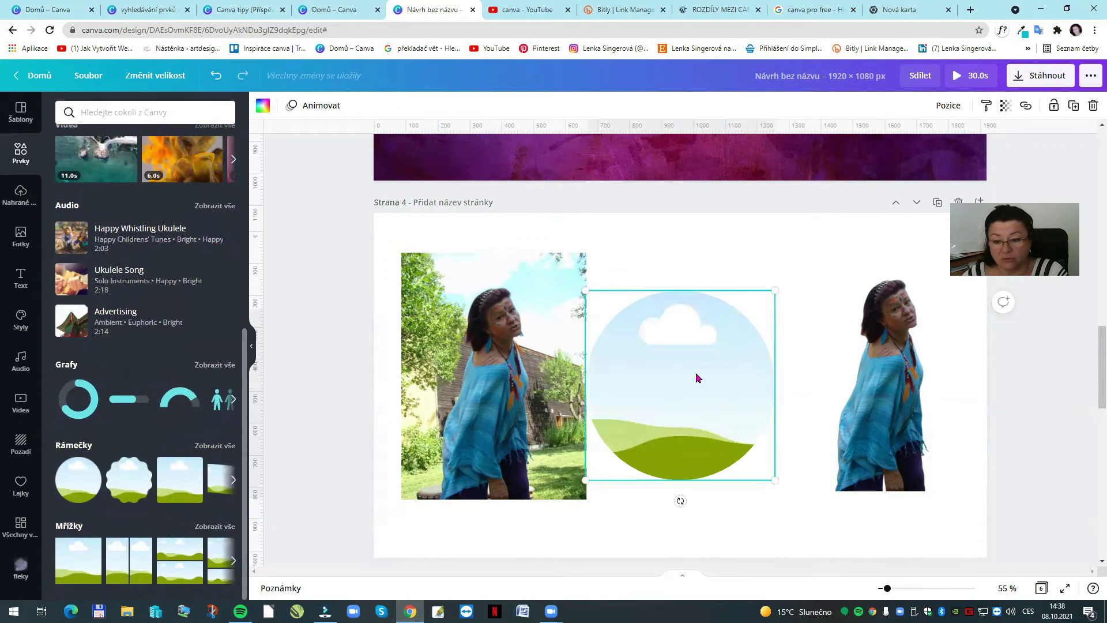
{"action": "left_click_drag", "start_coordinate": [696, 378], "coordinate": [702, 373]}
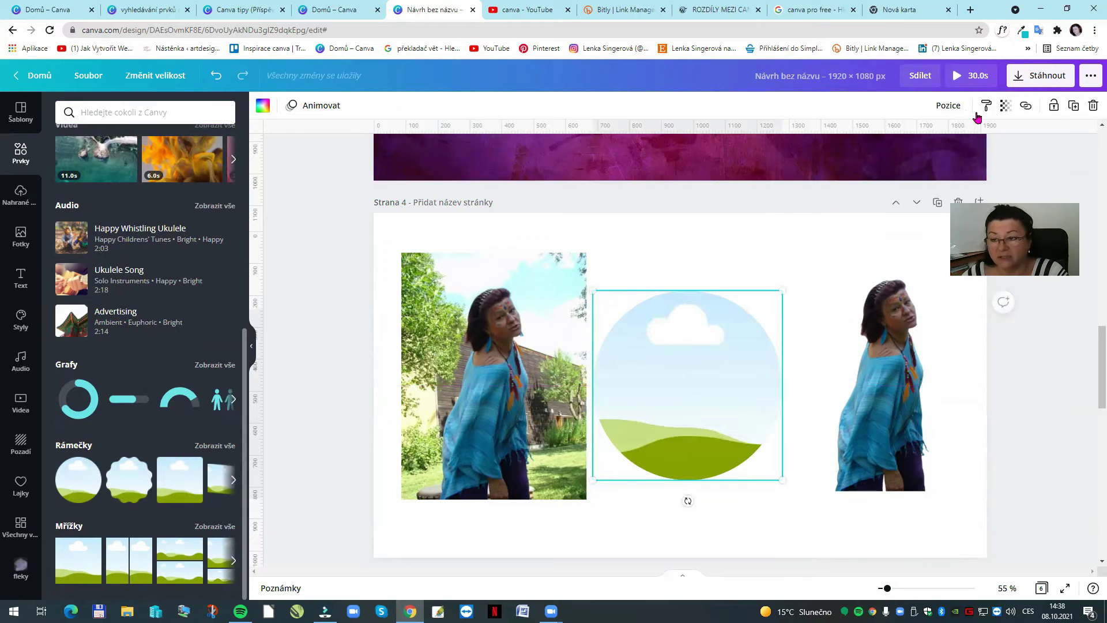
{"action": "left_click", "coordinate": [945, 110]}
{"action": "left_click", "coordinate": [915, 210]}
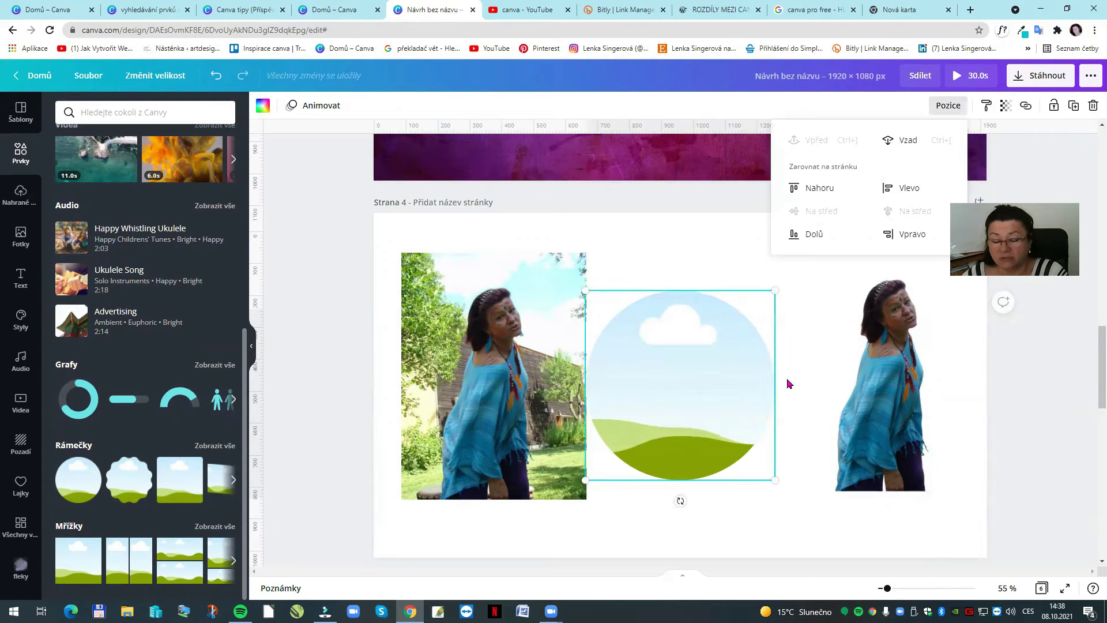
- Place the garden photo into the circular frame and shift the image up so its lower edge meets the frame's lower edge
{"action": "left_click", "coordinate": [580, 349]}
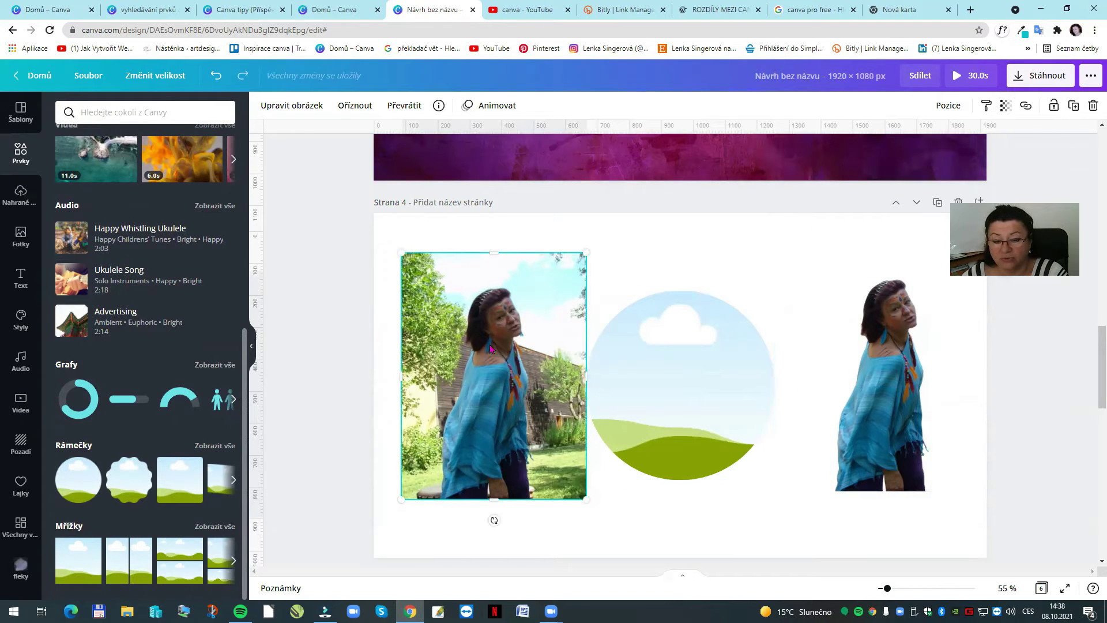
{"action": "left_click_drag", "start_coordinate": [474, 351], "coordinate": [690, 411]}
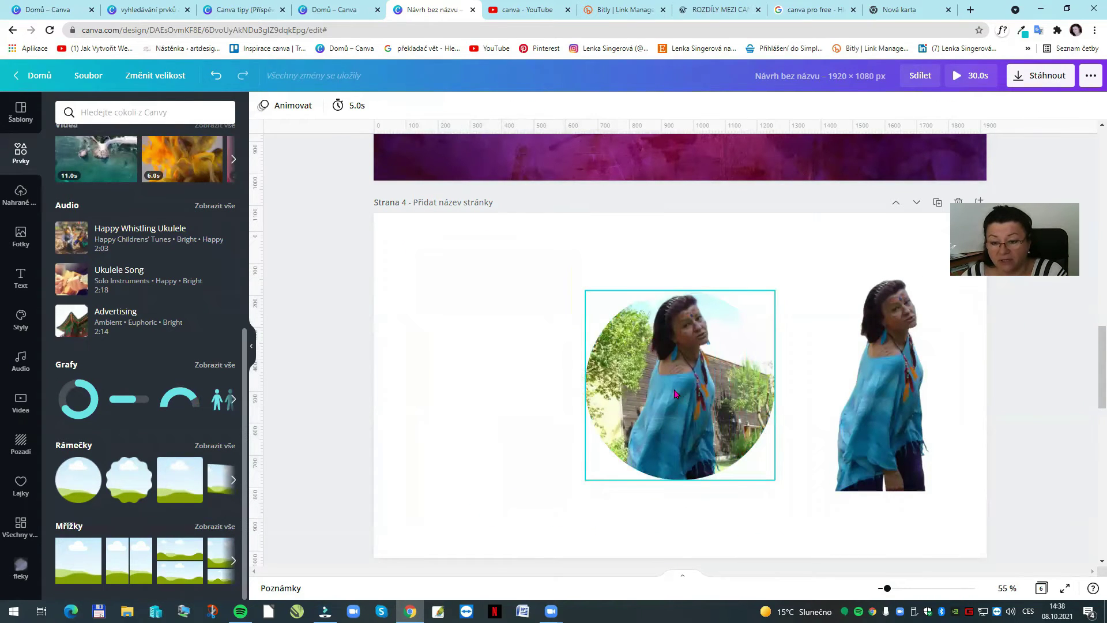
{"action": "double_click", "coordinate": [676, 394]}
{"action": "left_click_drag", "start_coordinate": [675, 389], "coordinate": [684, 345]}
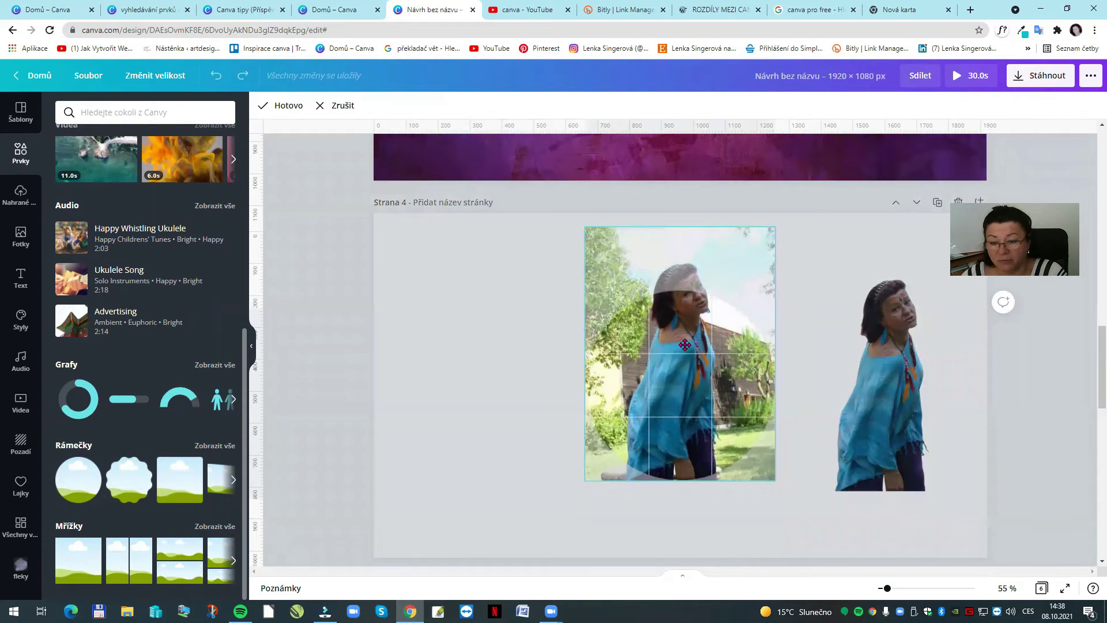
{"action": "left_click", "coordinate": [492, 346]}
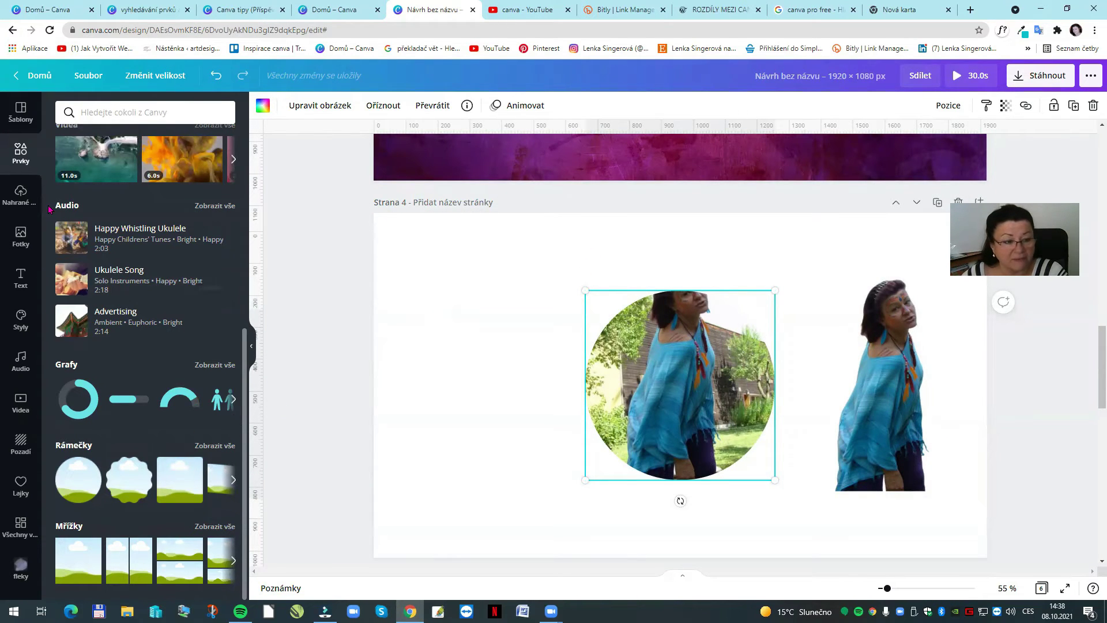
- Search the elements for CIRCLE and filter the results to Statické
{"action": "scroll", "coordinate": [145, 135], "scroll_direction": "up", "scroll_amount": 7}
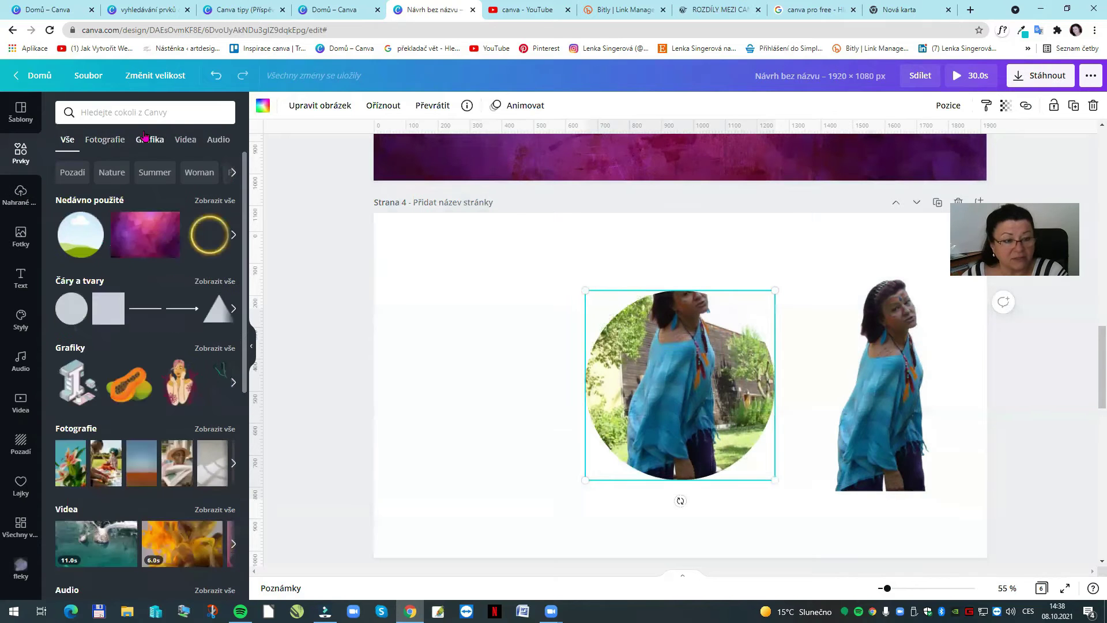
{"action": "left_click", "coordinate": [137, 112]}
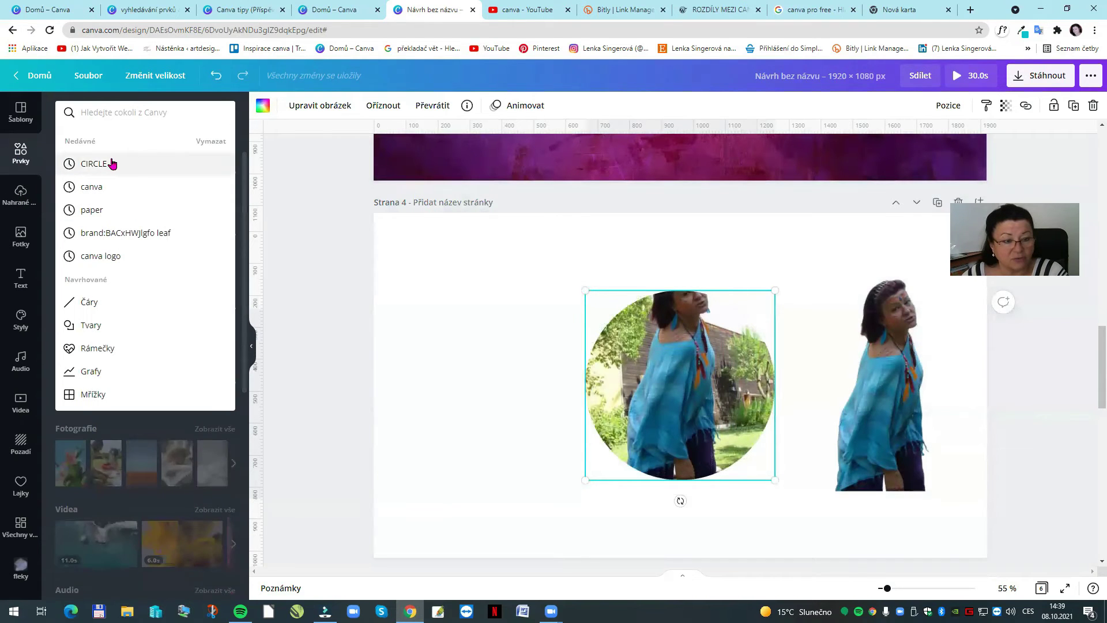
{"action": "left_click", "coordinate": [115, 163]}
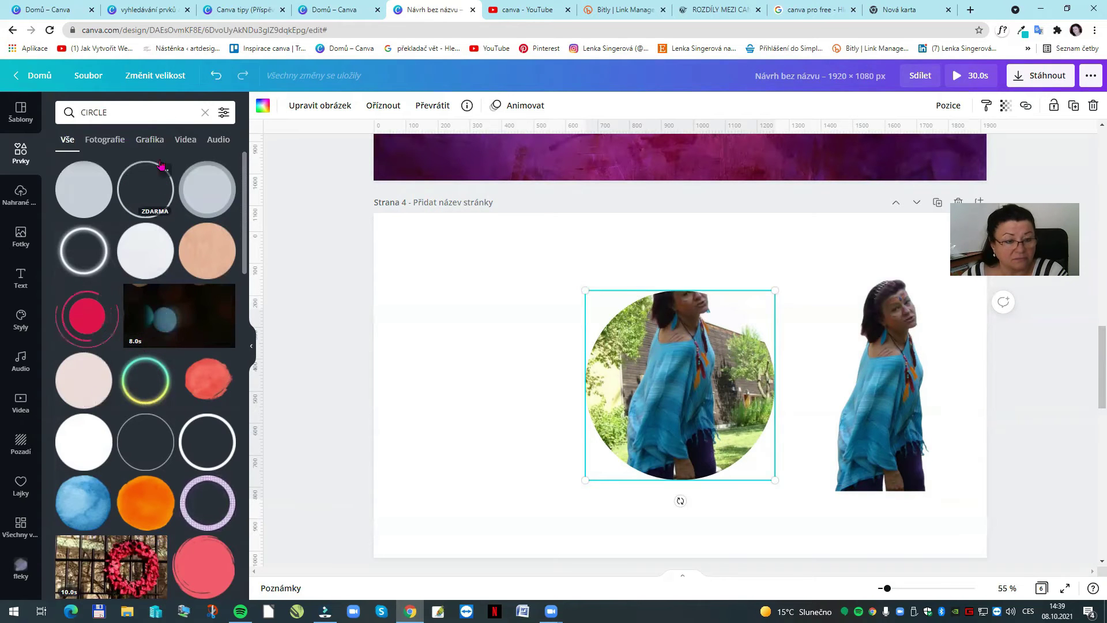
{"action": "left_click", "coordinate": [224, 113]}
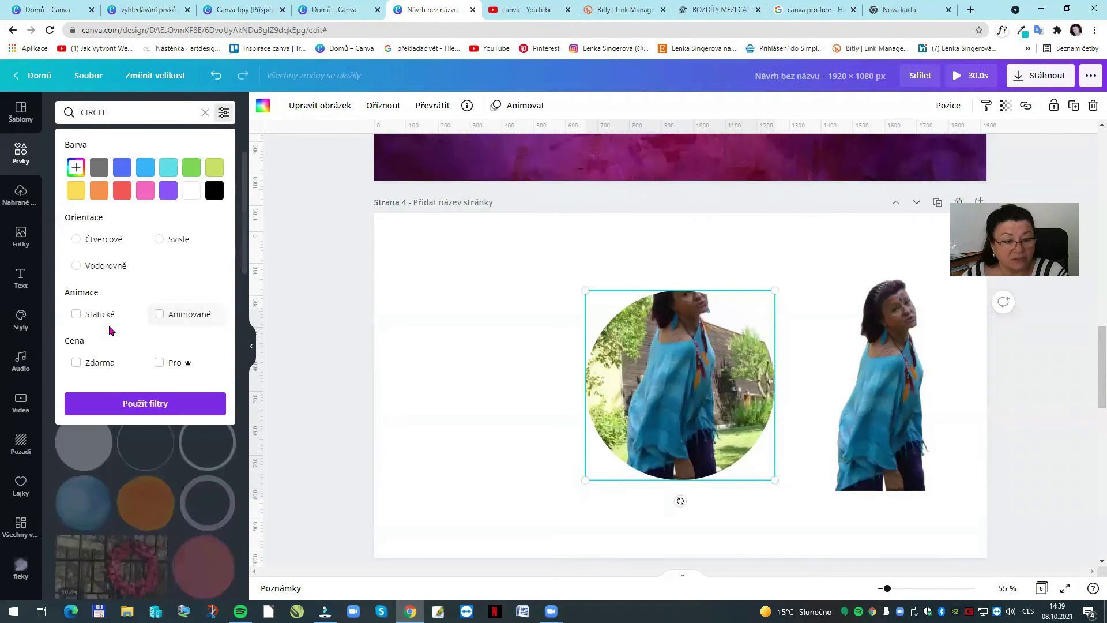
{"action": "left_click", "coordinate": [76, 315]}
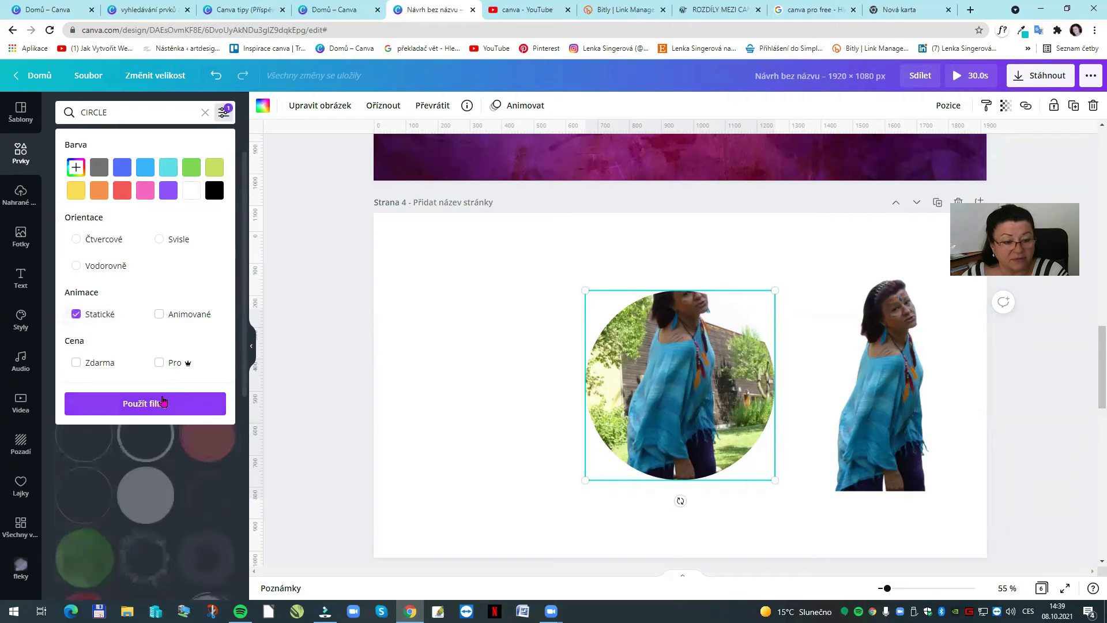
{"action": "left_click", "coordinate": [141, 403]}
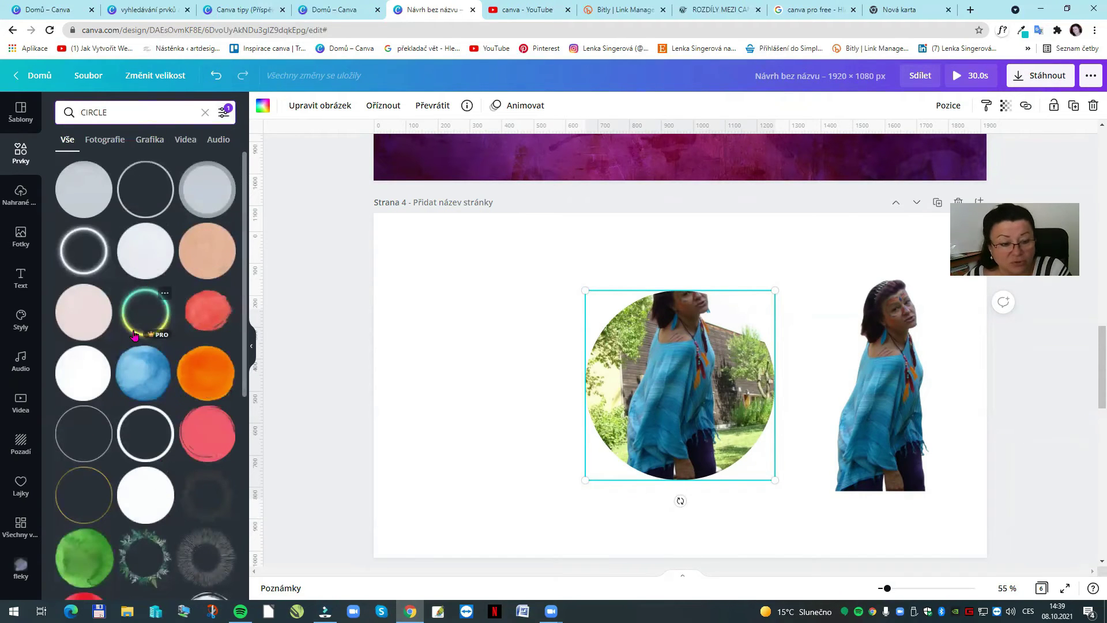
- Add the free orange brush-stroke ring and shrink it to about 639 × 631 px around the circular photo
{"action": "scroll", "coordinate": [166, 462], "scroll_direction": "down", "scroll_amount": 6}
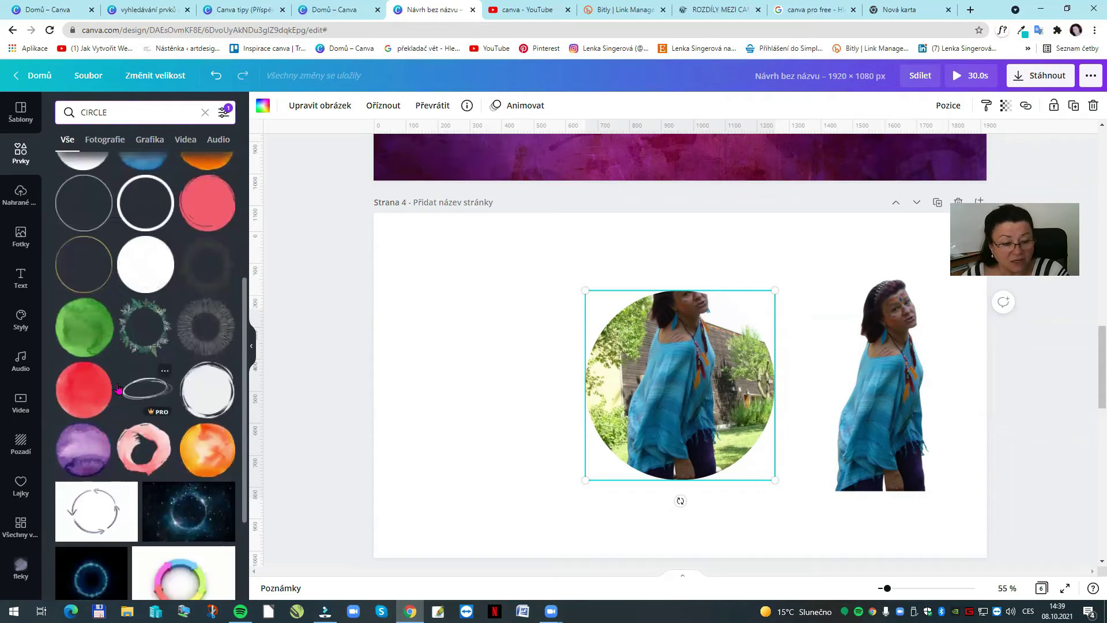
{"action": "scroll", "coordinate": [168, 381], "scroll_direction": "down", "scroll_amount": 5}
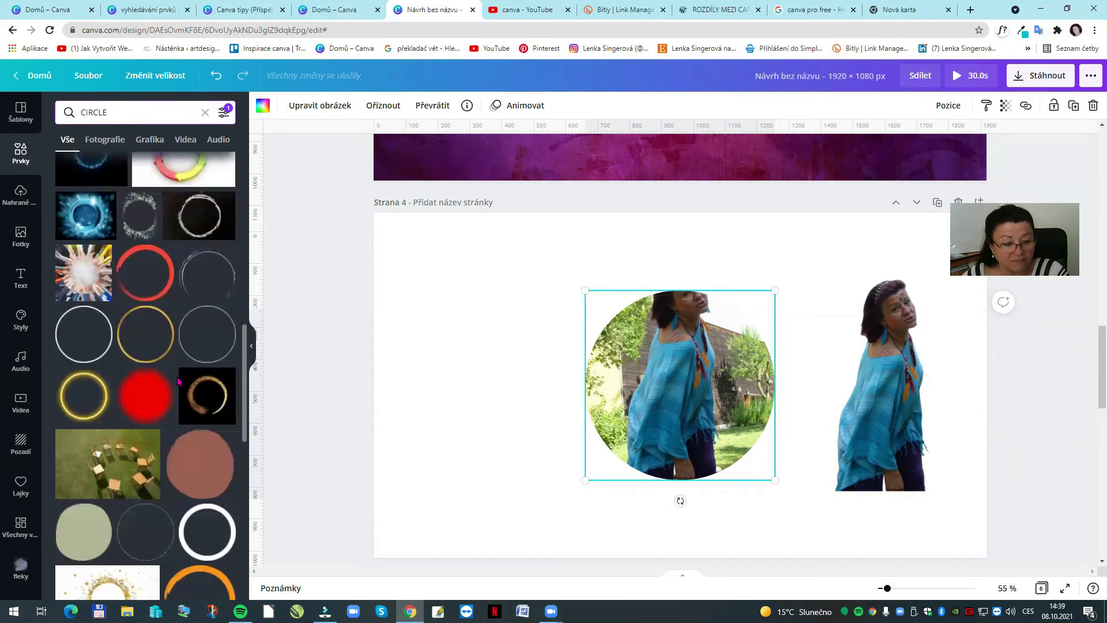
{"action": "scroll", "coordinate": [178, 381], "scroll_direction": "down", "scroll_amount": 6}
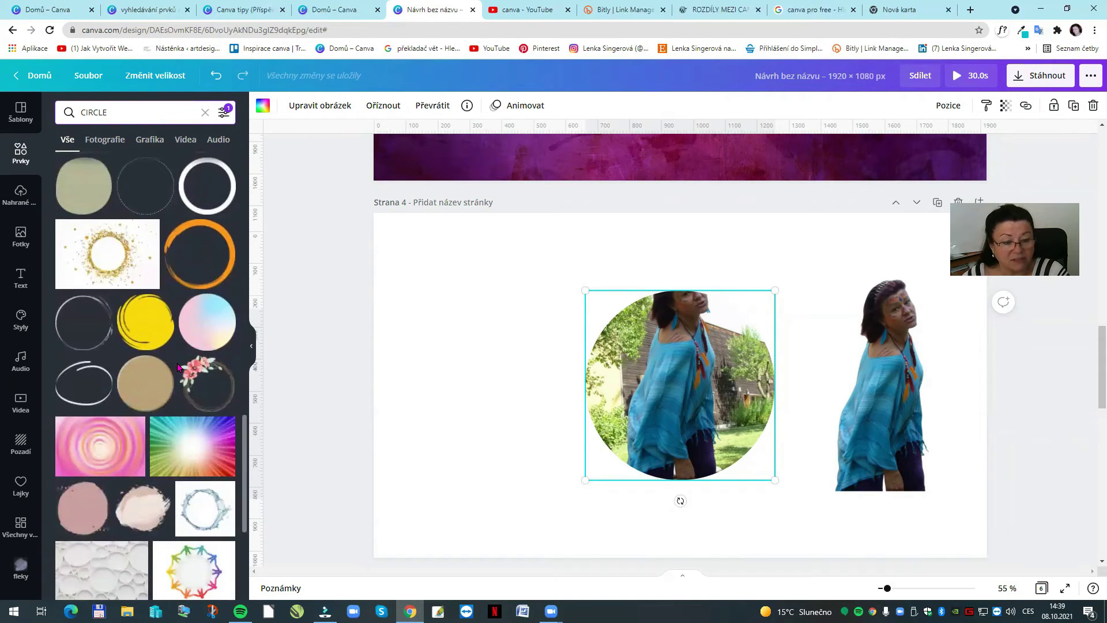
{"action": "left_click", "coordinate": [192, 250]}
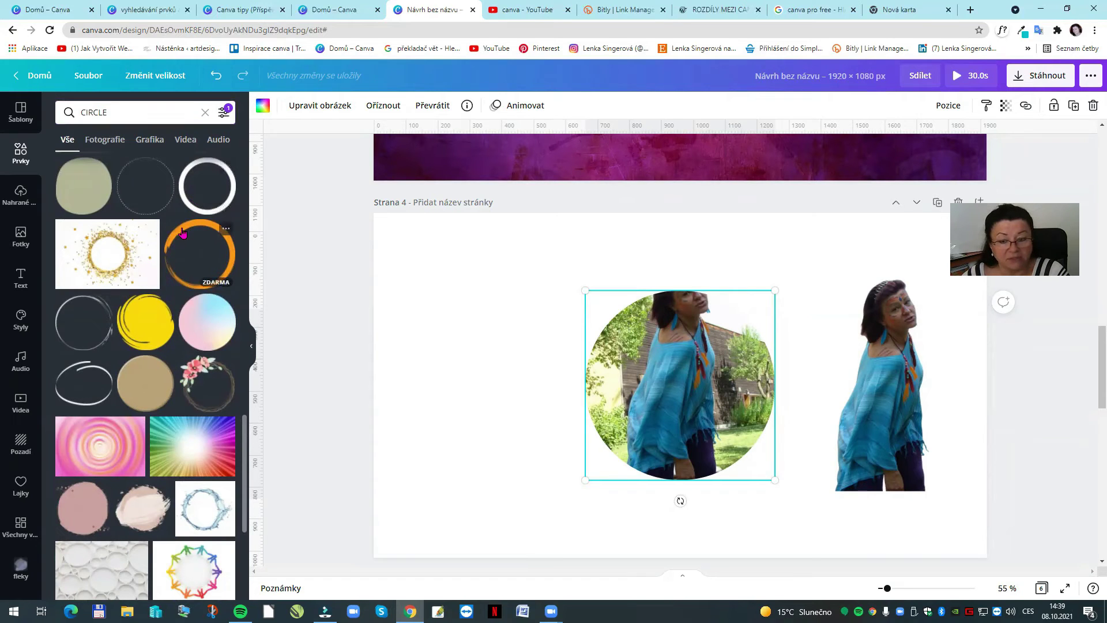
{"action": "left_click_drag", "start_coordinate": [820, 522], "coordinate": [740, 443]}
{"action": "left_click_drag", "start_coordinate": [536, 250], "coordinate": [565, 271]}
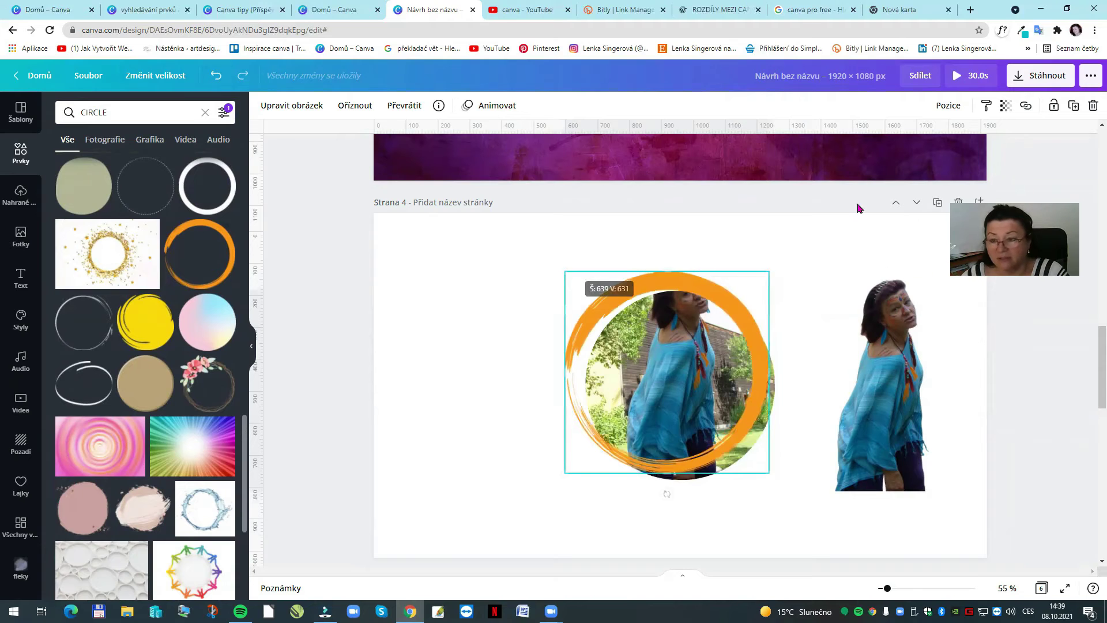
- Centre the orange ring on page 4 horizontally and vertically so it surrounds the framed photo
{"action": "left_click", "coordinate": [949, 104]}
{"action": "left_click", "coordinate": [873, 212]}
{"action": "left_click", "coordinate": [822, 211]}
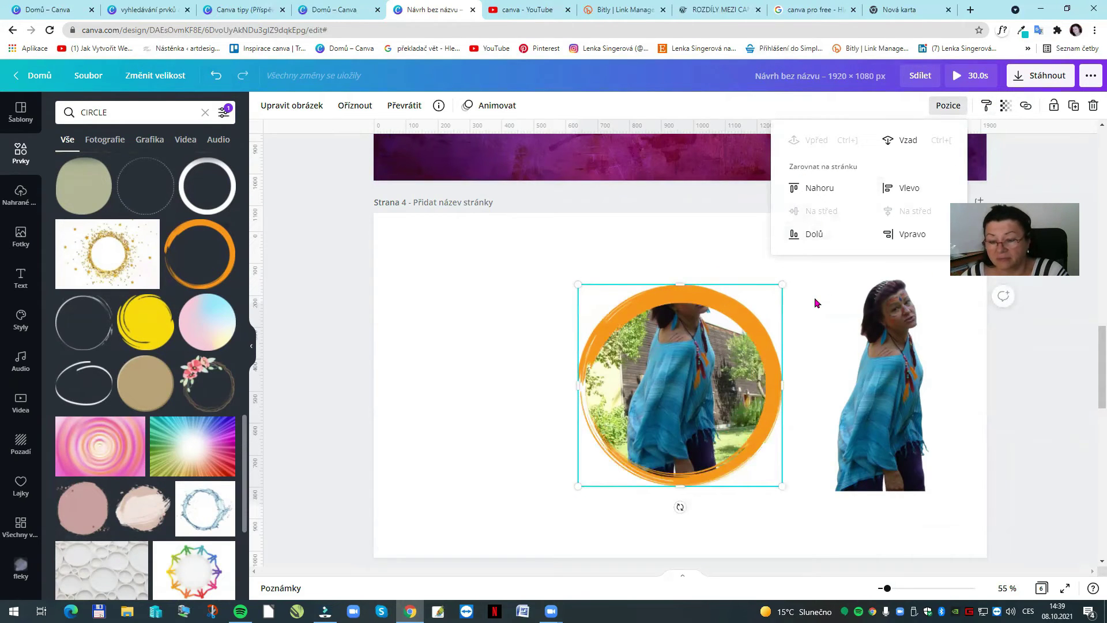
{"action": "left_click", "coordinate": [815, 301]}
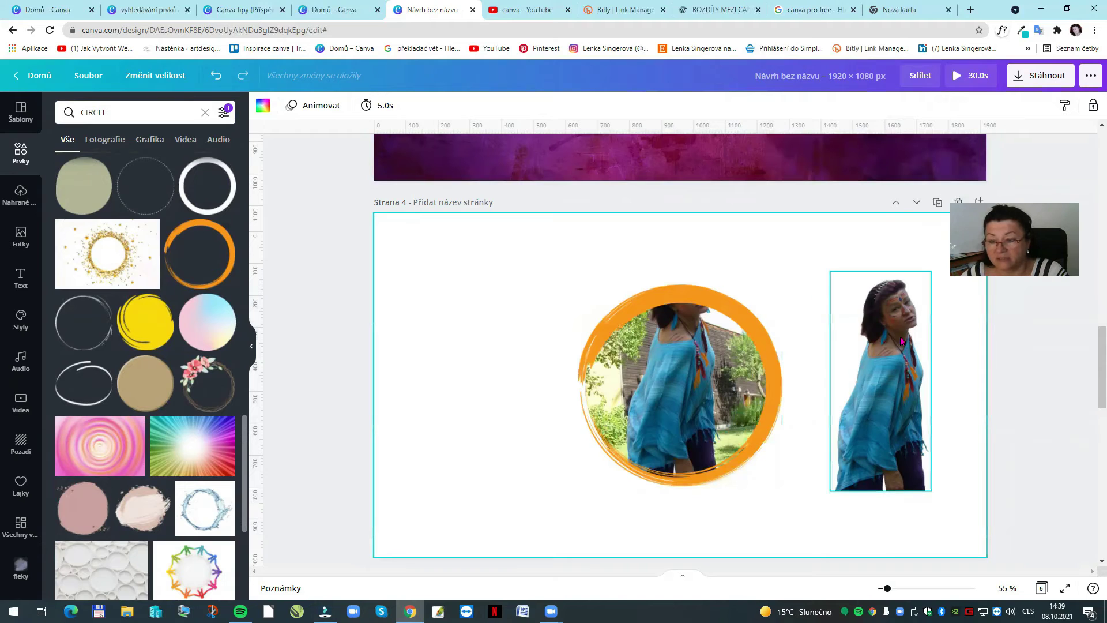
- Centre the cut-out woman in blue on the page and bring her in front of the orange ring
{"action": "left_click", "coordinate": [891, 308]}
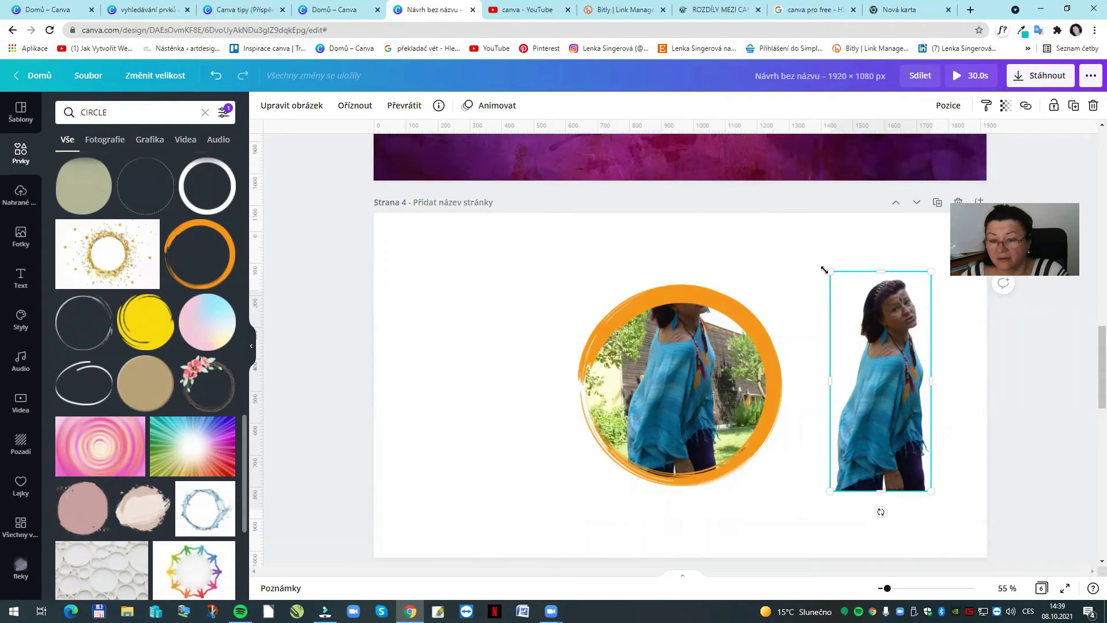
{"action": "left_click", "coordinate": [949, 105]}
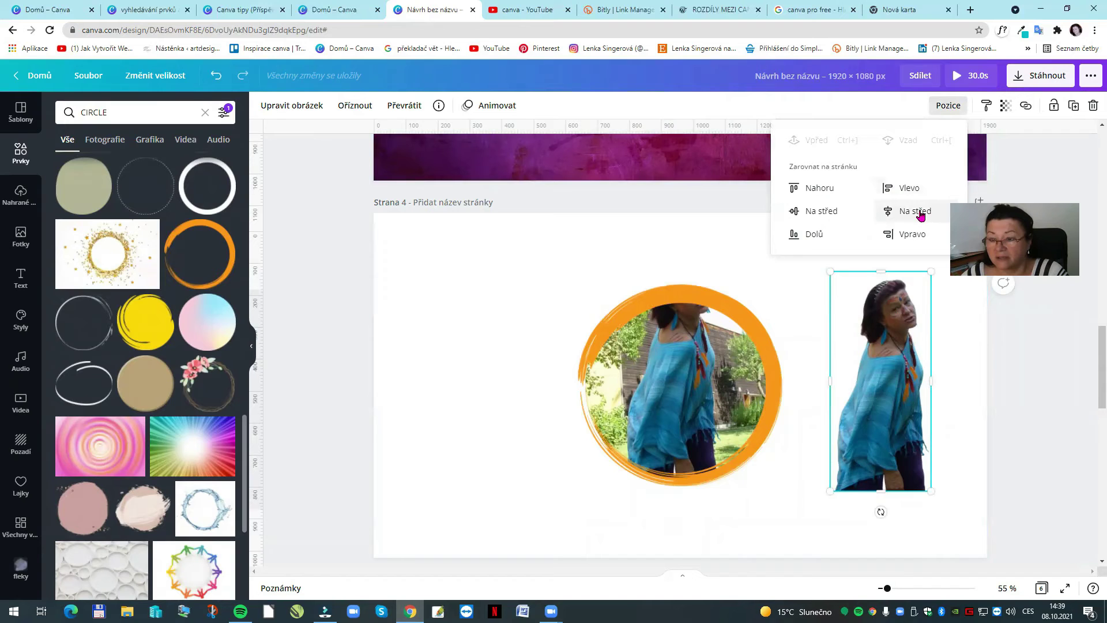
{"action": "left_click", "coordinate": [920, 213]}
{"action": "left_click", "coordinate": [822, 211]}
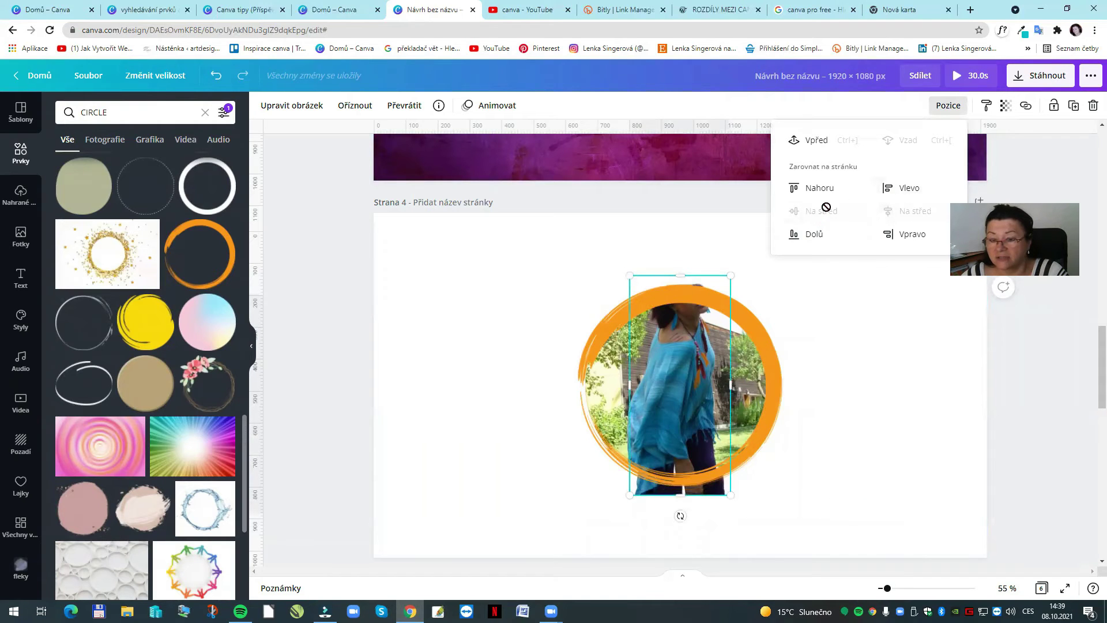
{"action": "left_click", "coordinate": [841, 153]}
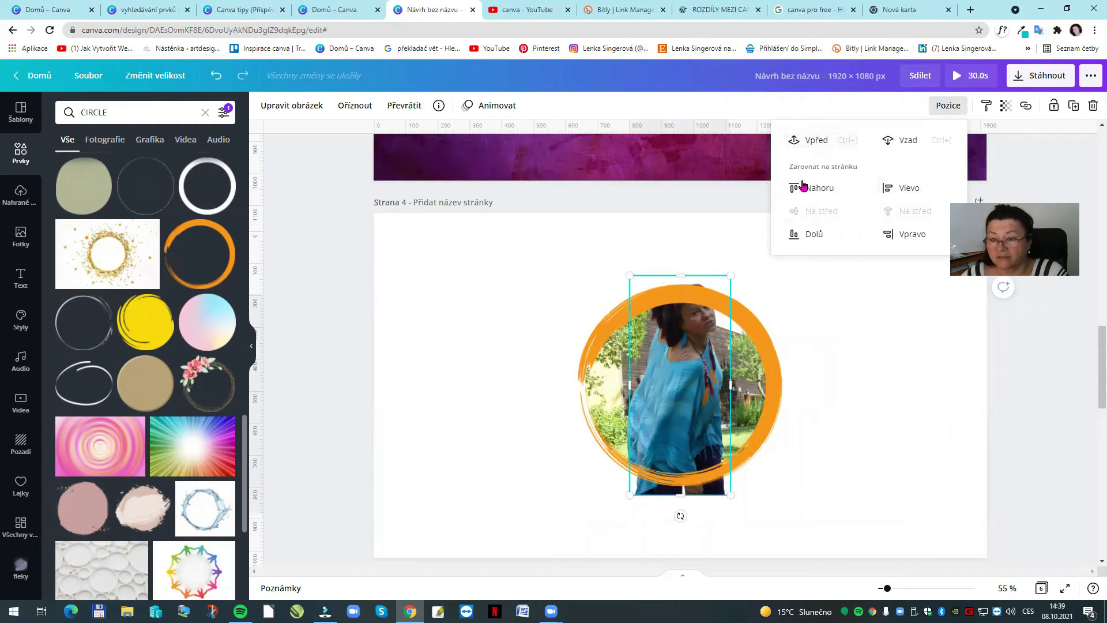
{"action": "left_click", "coordinate": [805, 139]}
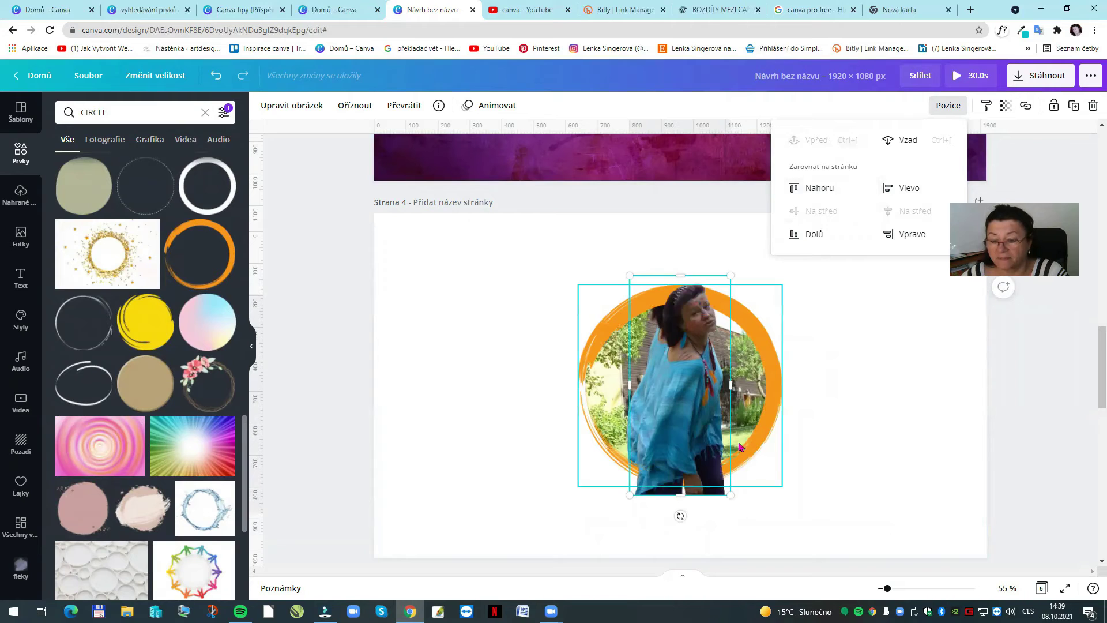
- Move the cut-out woman up over her figure in the framed photo and set her Průhlednost to 58
{"action": "left_click_drag", "start_coordinate": [675, 420], "coordinate": [667, 400]}
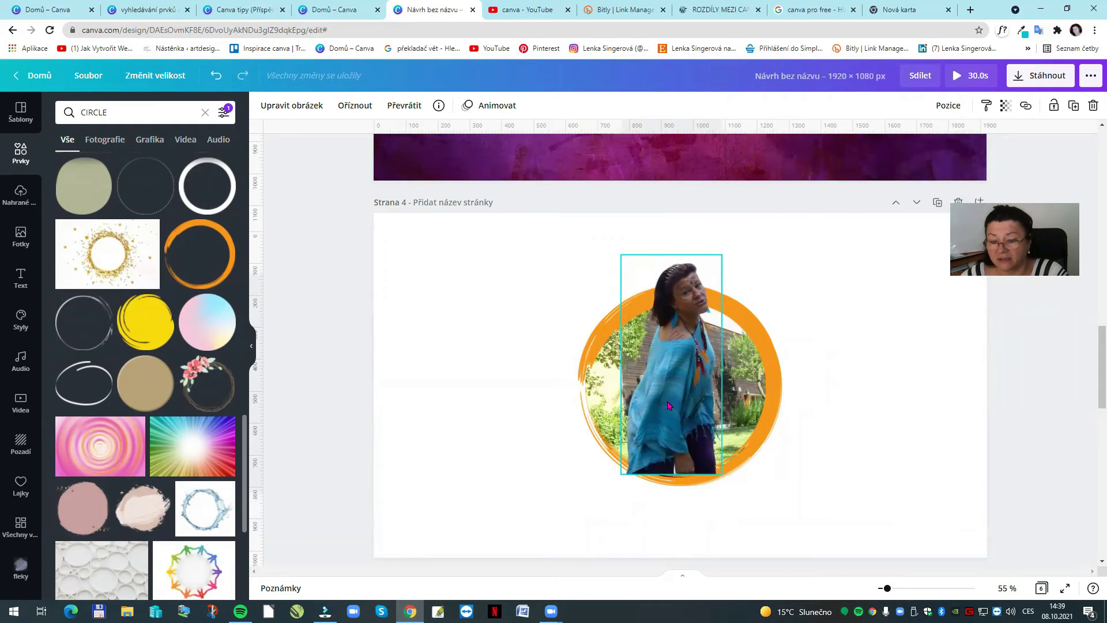
{"action": "left_click", "coordinate": [1007, 105]}
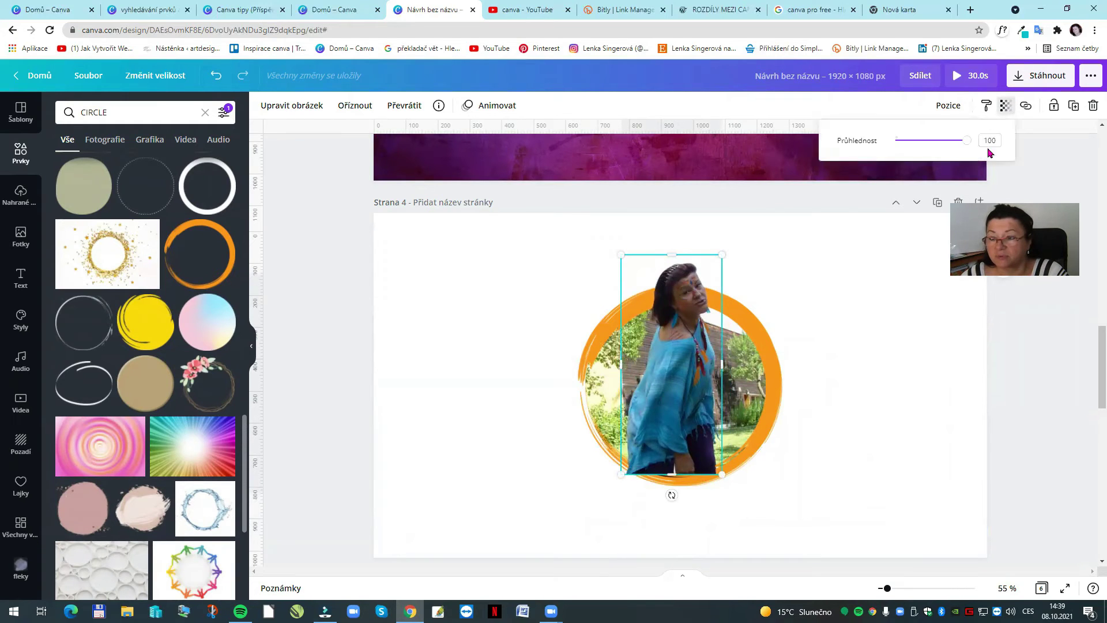
{"action": "left_click_drag", "start_coordinate": [966, 142], "coordinate": [937, 141]}
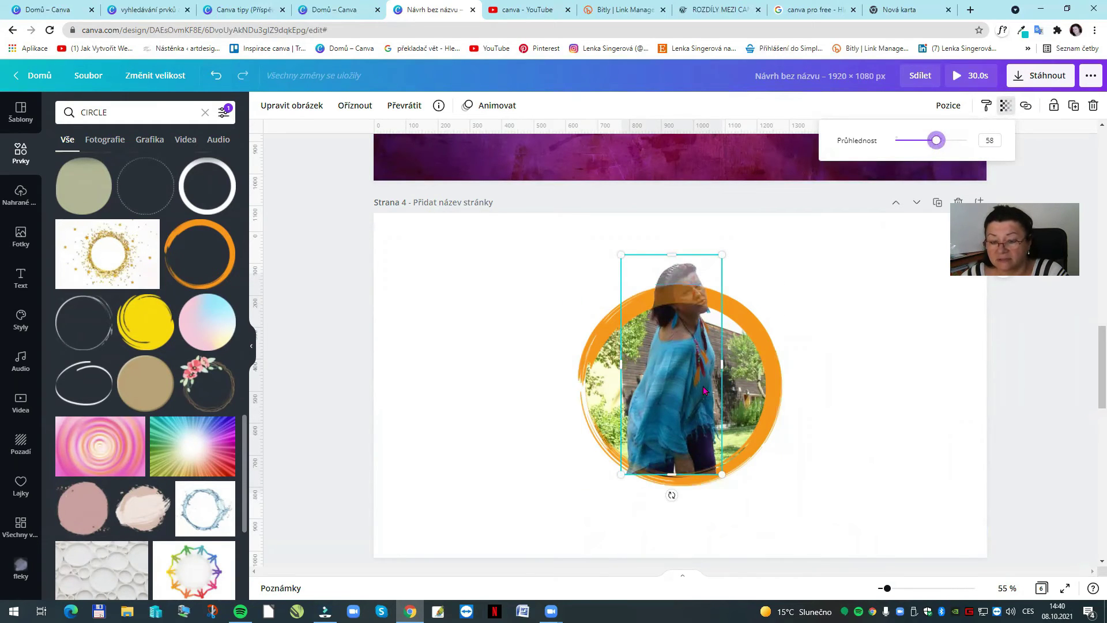
- Fine-tune the semi-transparent cut-out to match the woman in the framed photo, and set its Průhlednost back to 100
{"action": "left_click_drag", "start_coordinate": [686, 391], "coordinate": [682, 388]}
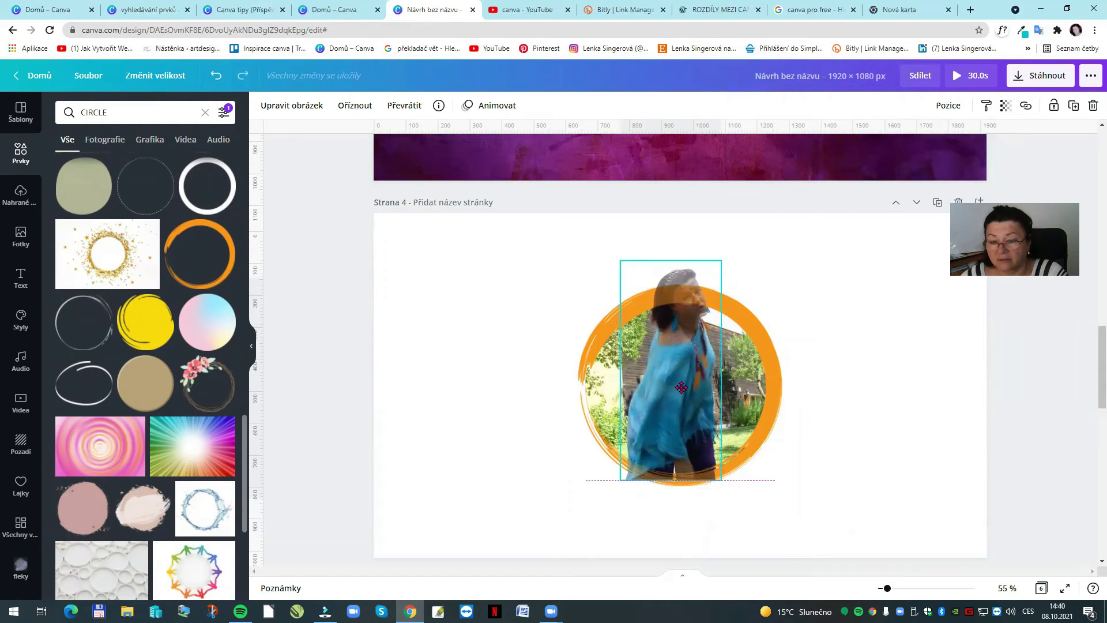
{"action": "key", "text": "Left"}
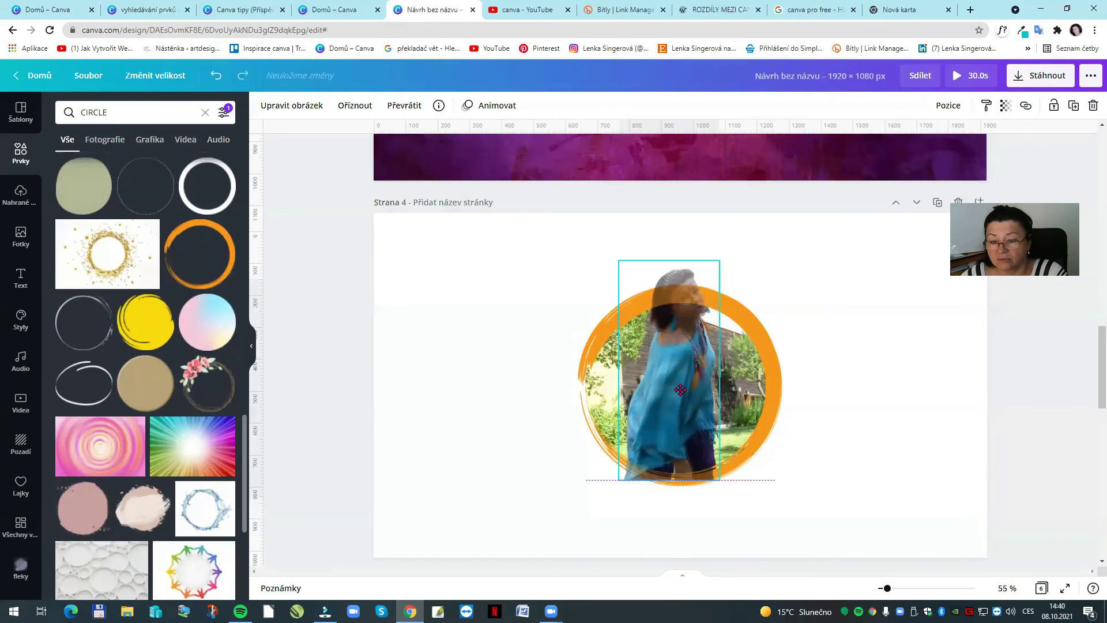
{"action": "key", "text": "Right"}
{"action": "key", "text": "shift+Up"}
{"action": "key", "text": "Right"}
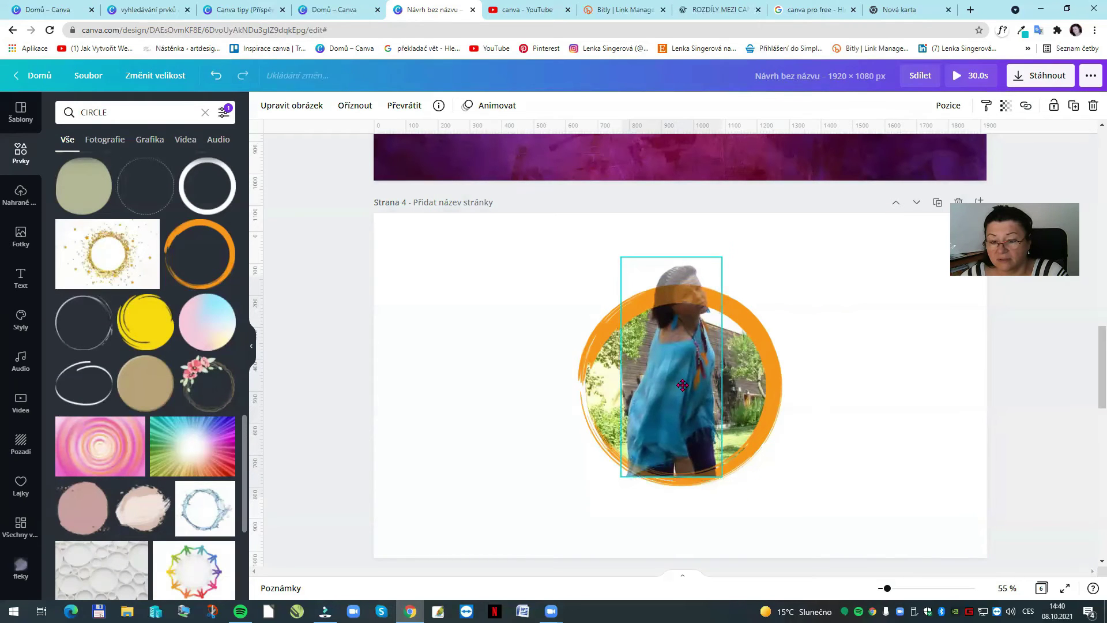
{"action": "left_click", "coordinate": [1006, 105]}
{"action": "left_click_drag", "start_coordinate": [942, 144], "coordinate": [968, 141]}
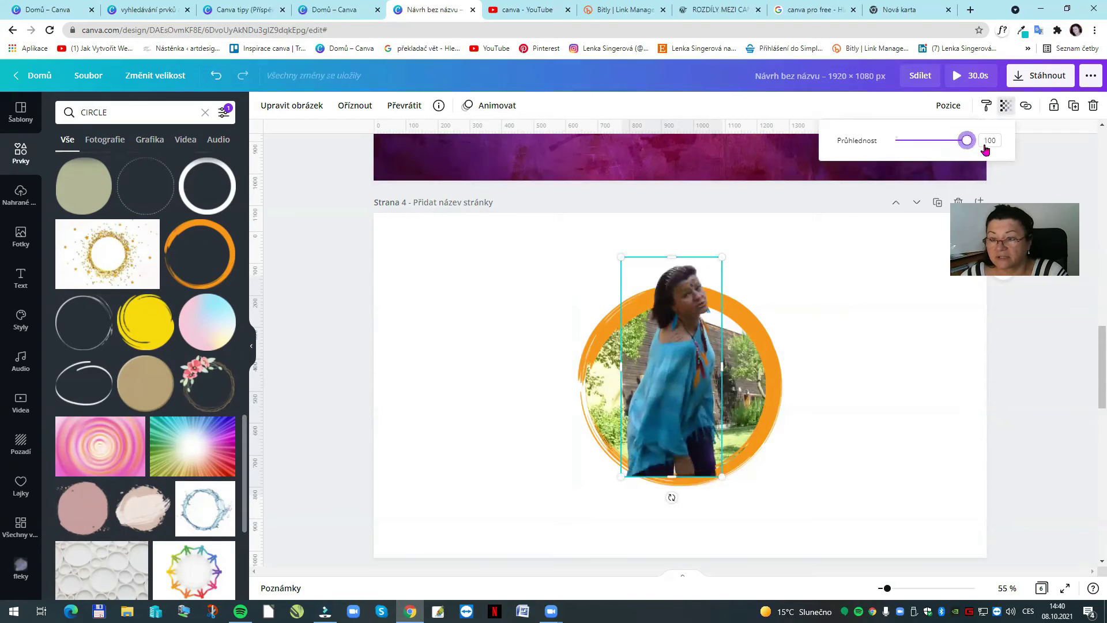
- Crop the lower edge of the cut-out woman upwards so she ends inside the orange ring on page 4
{"action": "left_click", "coordinate": [883, 353]}
{"action": "left_click", "coordinate": [681, 473]}
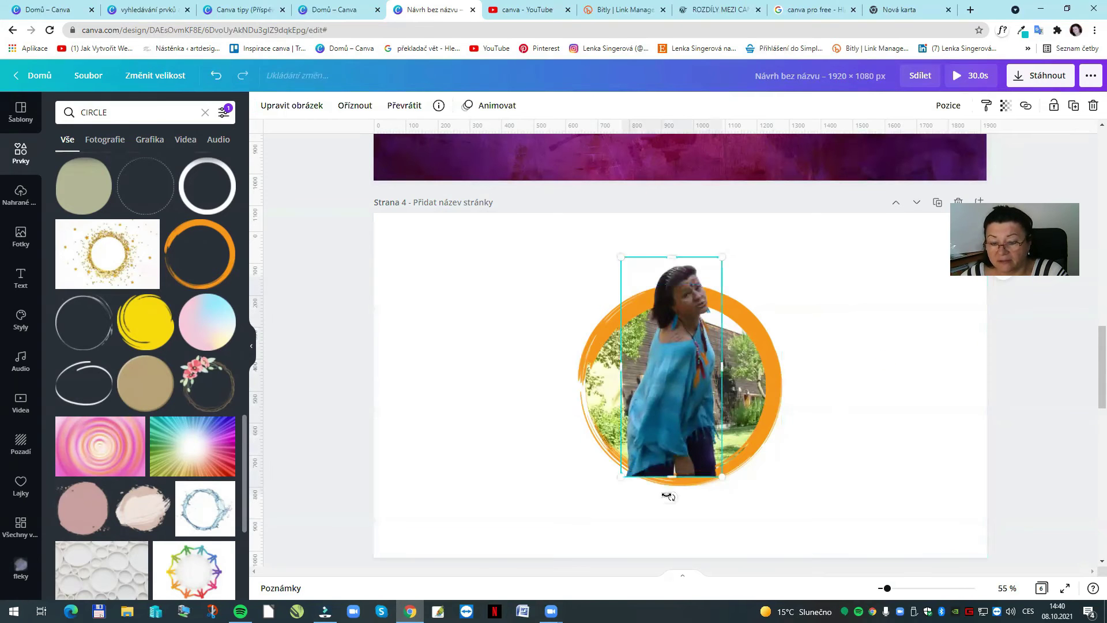
{"action": "left_click_drag", "start_coordinate": [673, 477], "coordinate": [670, 450]}
{"action": "left_click", "coordinate": [871, 455]}
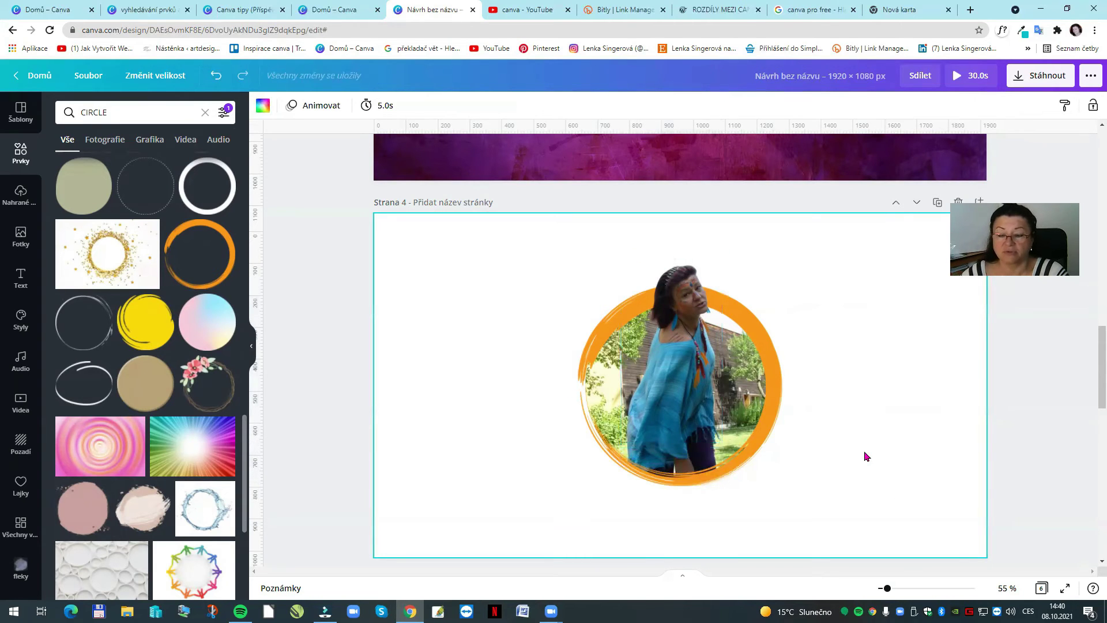
- Try turquoise, light green and blue page backgrounds on page 4, plus the recently used yellow-and-blue torn-paper photo as background
{"action": "left_click", "coordinate": [260, 109]}
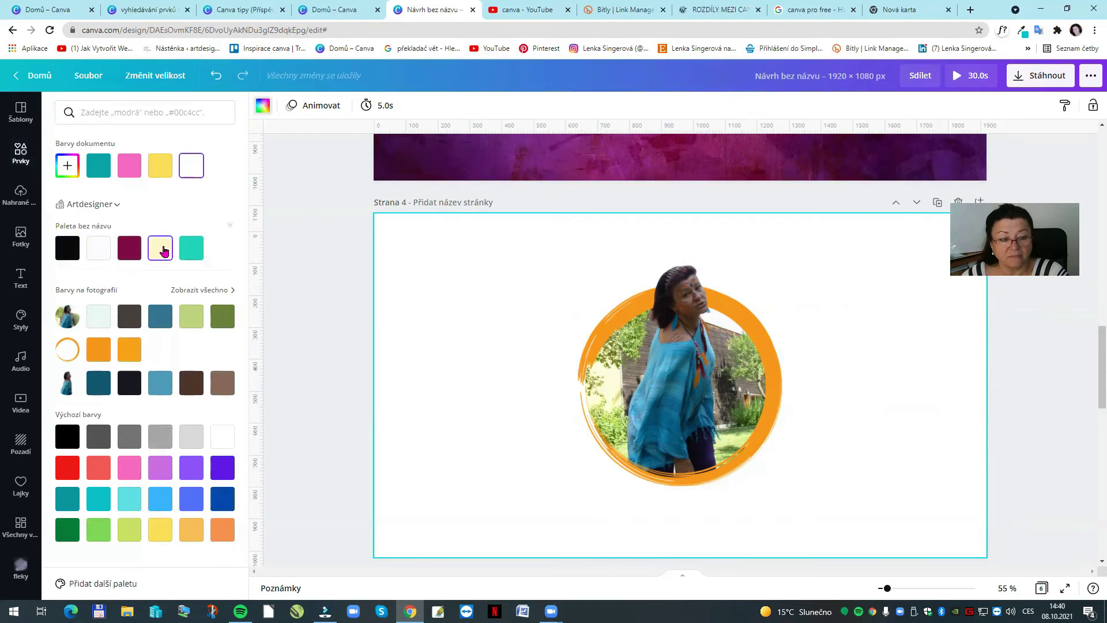
{"action": "left_click", "coordinate": [164, 250]}
{"action": "left_click", "coordinate": [190, 248]}
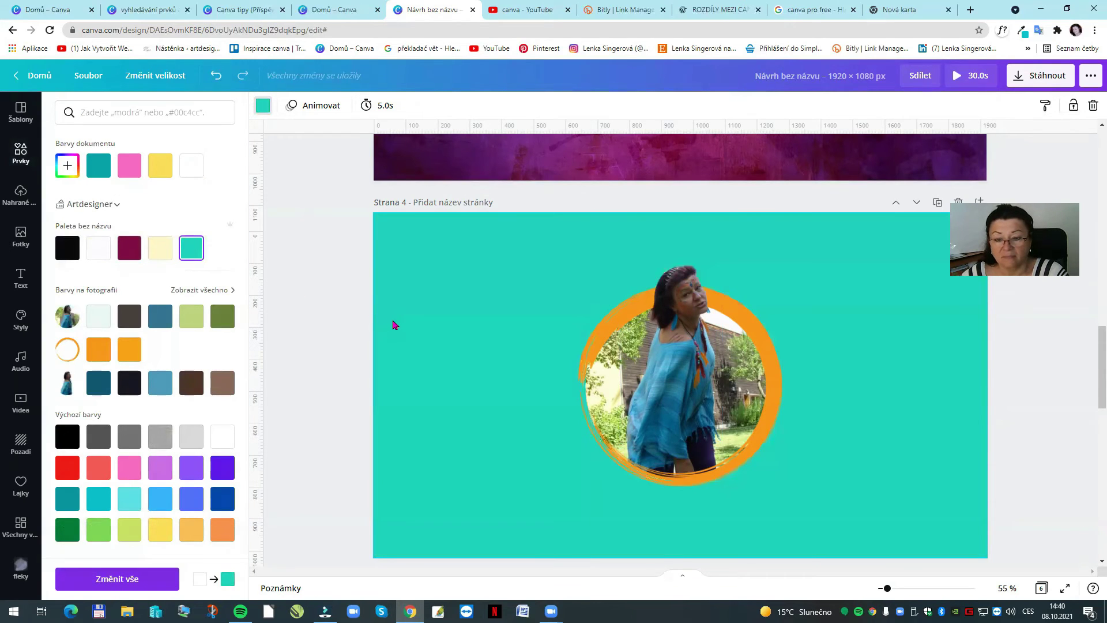
{"action": "left_click", "coordinate": [191, 316]}
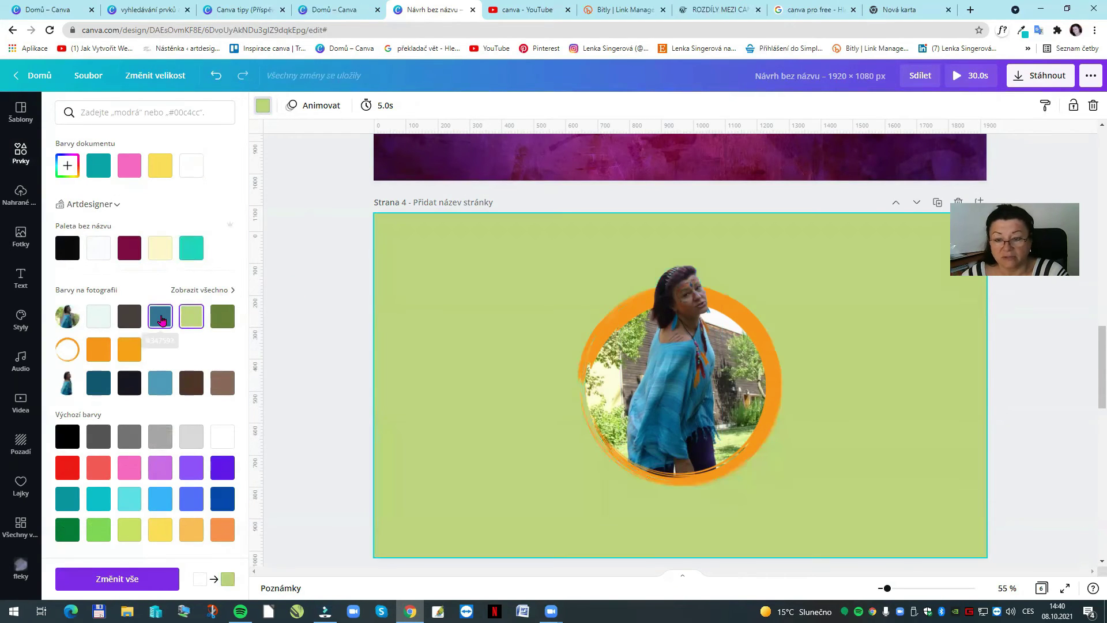
{"action": "left_click", "coordinate": [159, 319]}
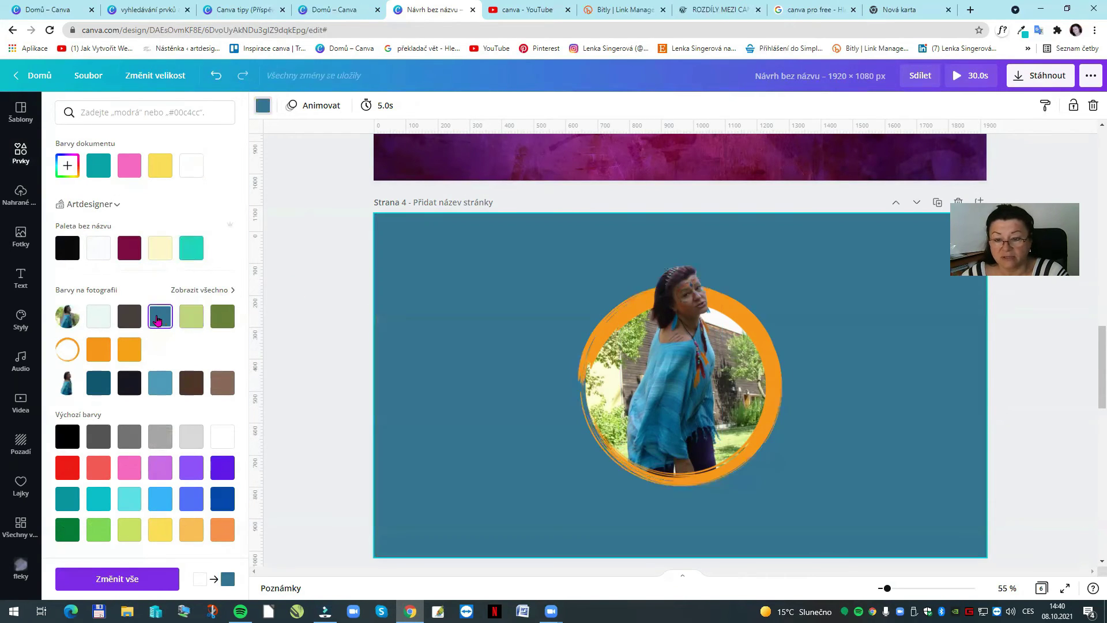
{"action": "left_click", "coordinate": [18, 235]}
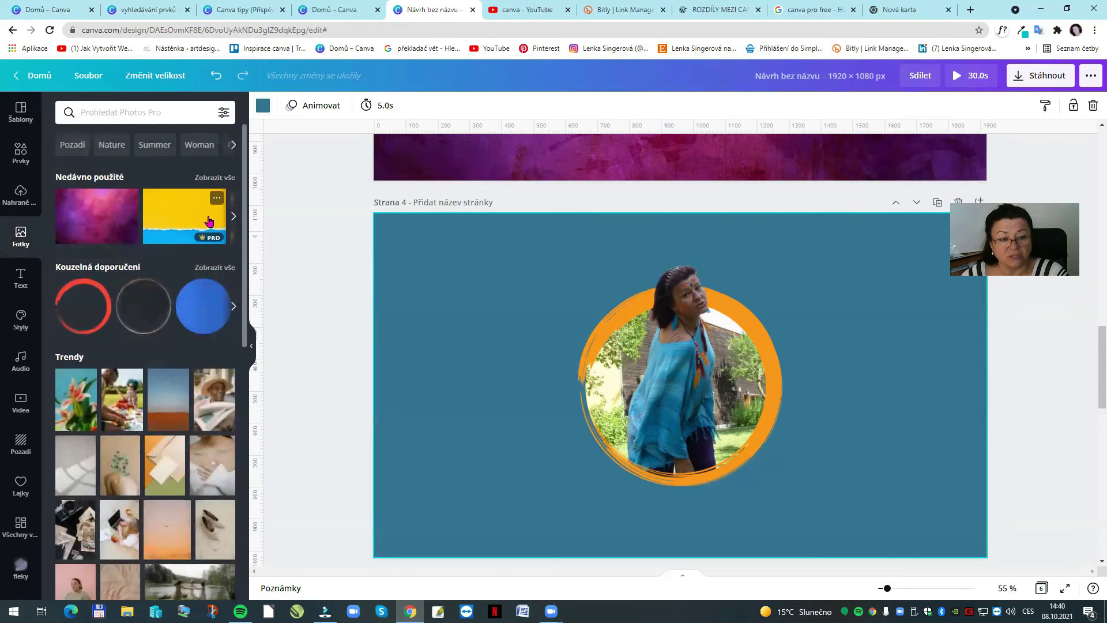
{"action": "left_click_drag", "start_coordinate": [185, 216], "coordinate": [396, 258]}
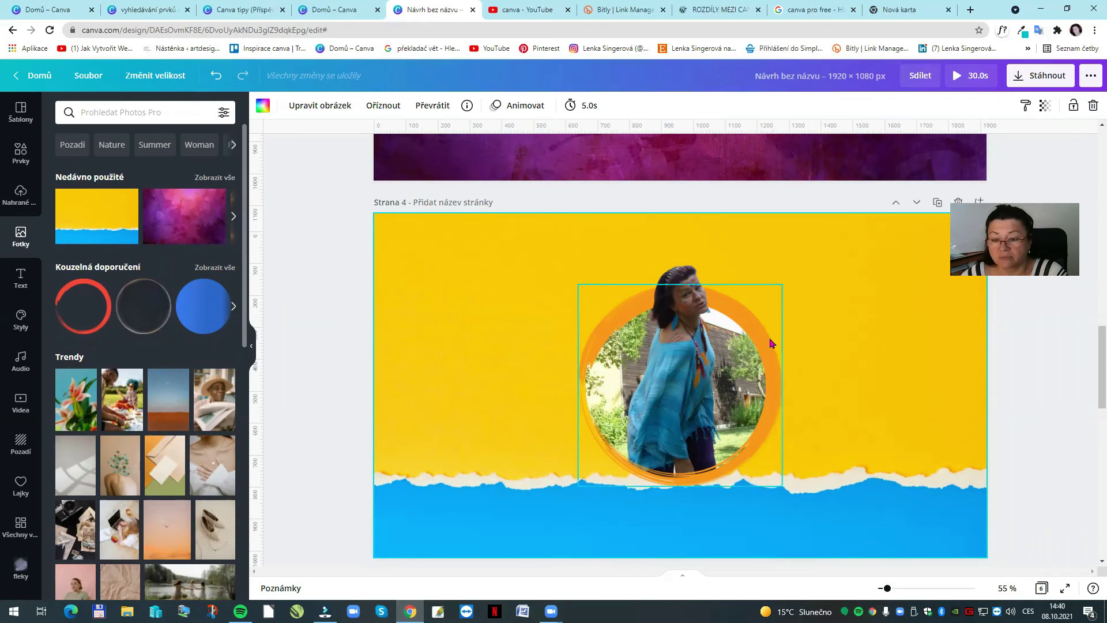
- Undo the background changes on page 4 and the crop of the cut-out woman
{"action": "left_click", "coordinate": [214, 76]}
{"action": "left_click", "coordinate": [214, 76]}
{"action": "left_click", "coordinate": [214, 75]}
{"action": "left_click", "coordinate": [214, 75]}
{"action": "left_click", "coordinate": [214, 75]}
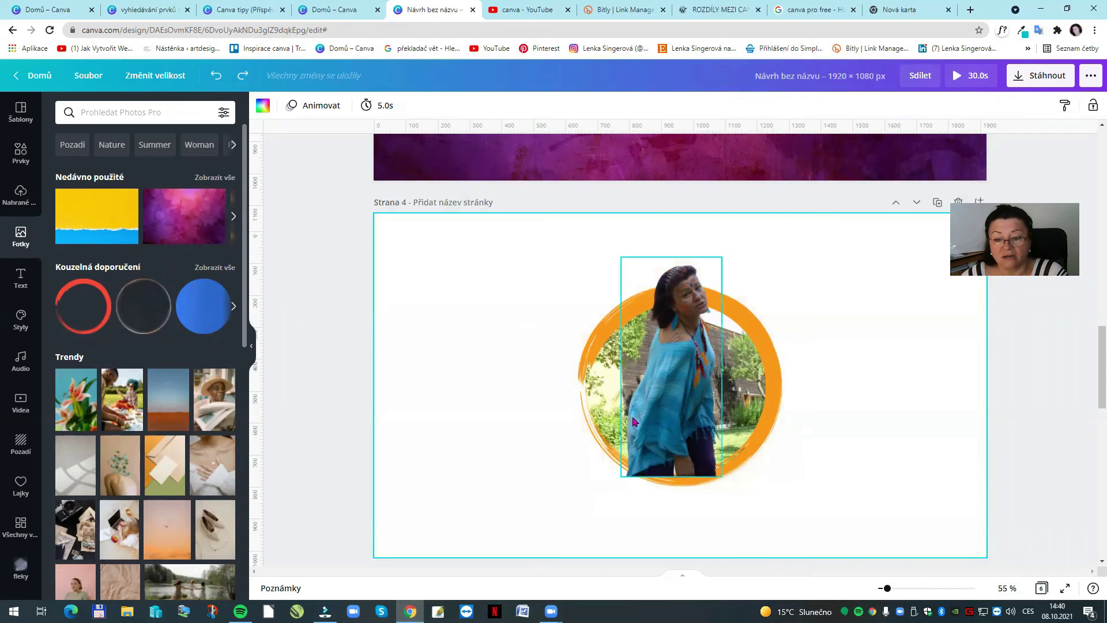
- Replace the orange ring on page 4 with the glowing yellow double ring from the CIRCLE element results
{"action": "left_click", "coordinate": [595, 342]}
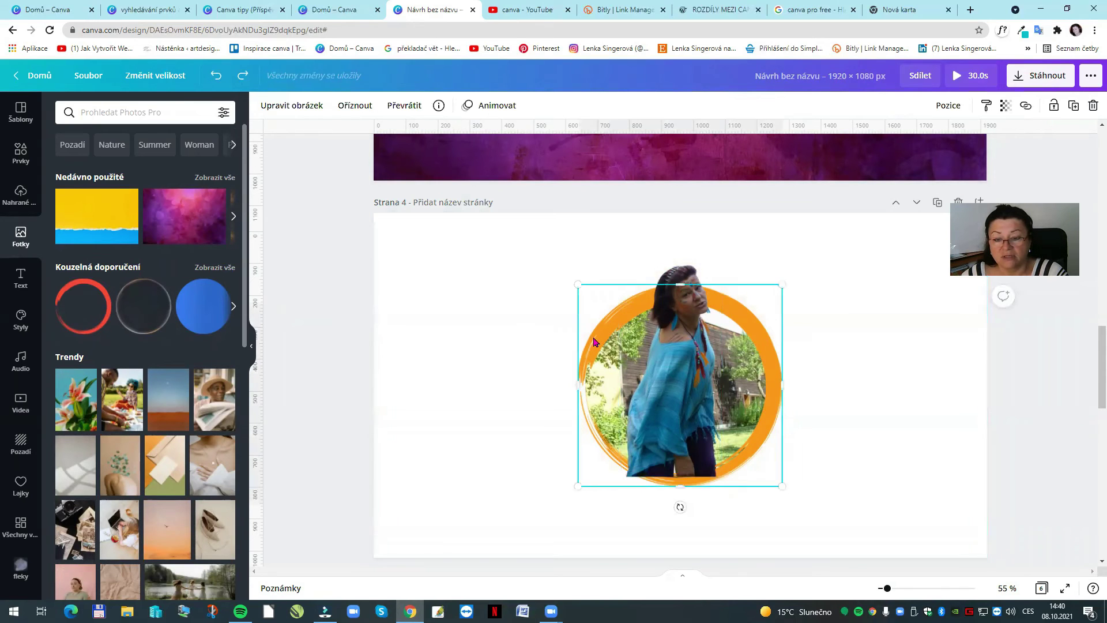
{"action": "left_click", "coordinate": [1089, 107]}
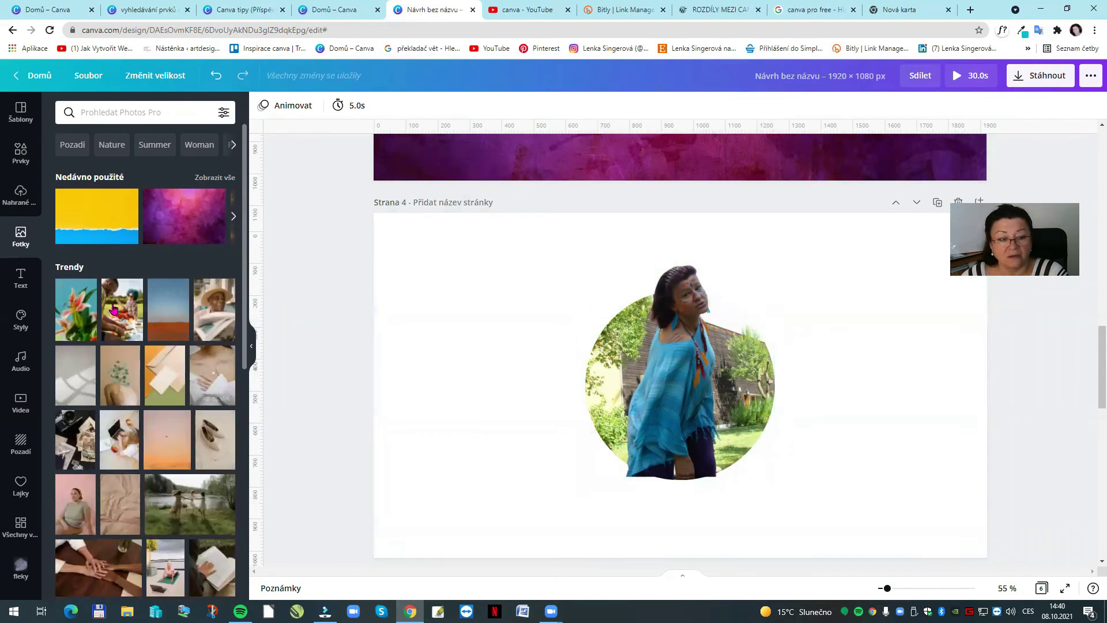
{"action": "left_click", "coordinate": [152, 103]}
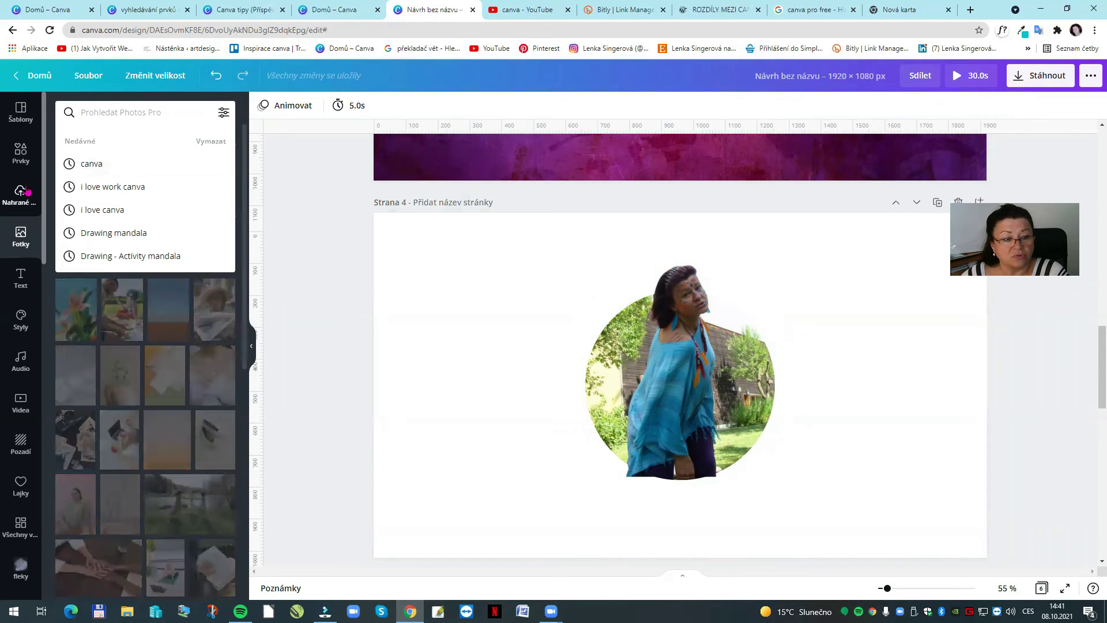
{"action": "left_click", "coordinate": [21, 154]}
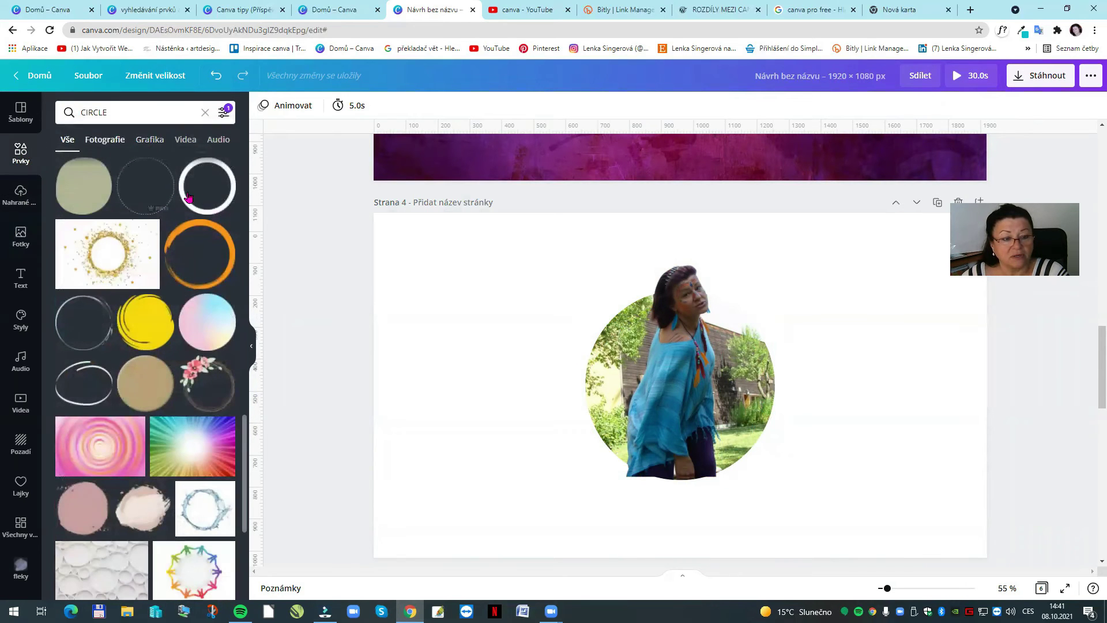
{"action": "scroll", "coordinate": [170, 337], "scroll_direction": "down", "scroll_amount": 2}
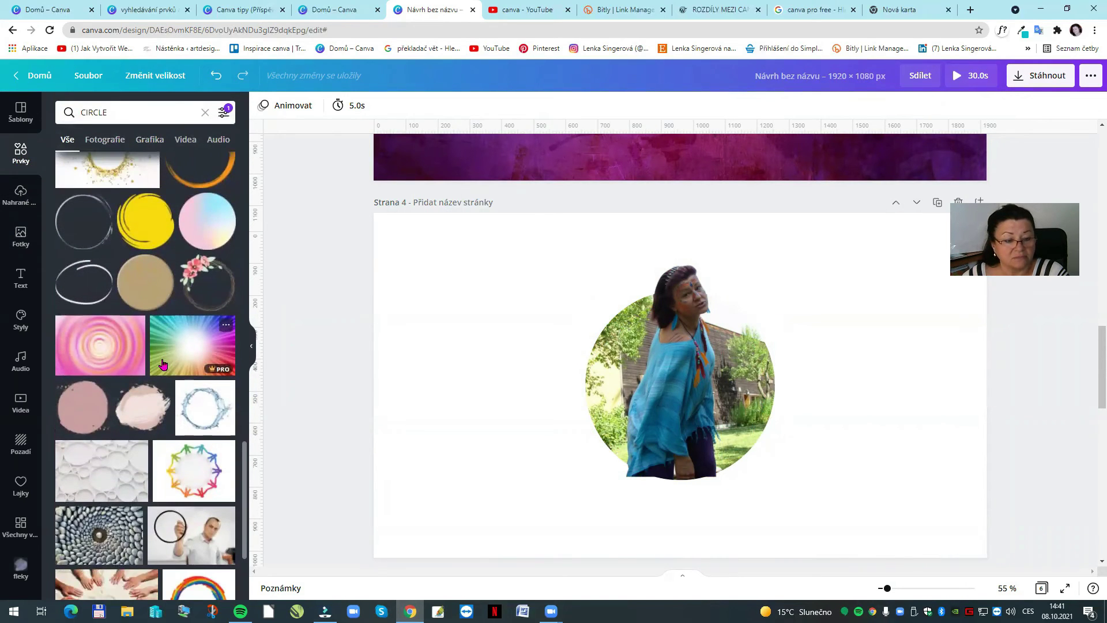
{"action": "scroll", "coordinate": [164, 364], "scroll_direction": "down", "scroll_amount": 6}
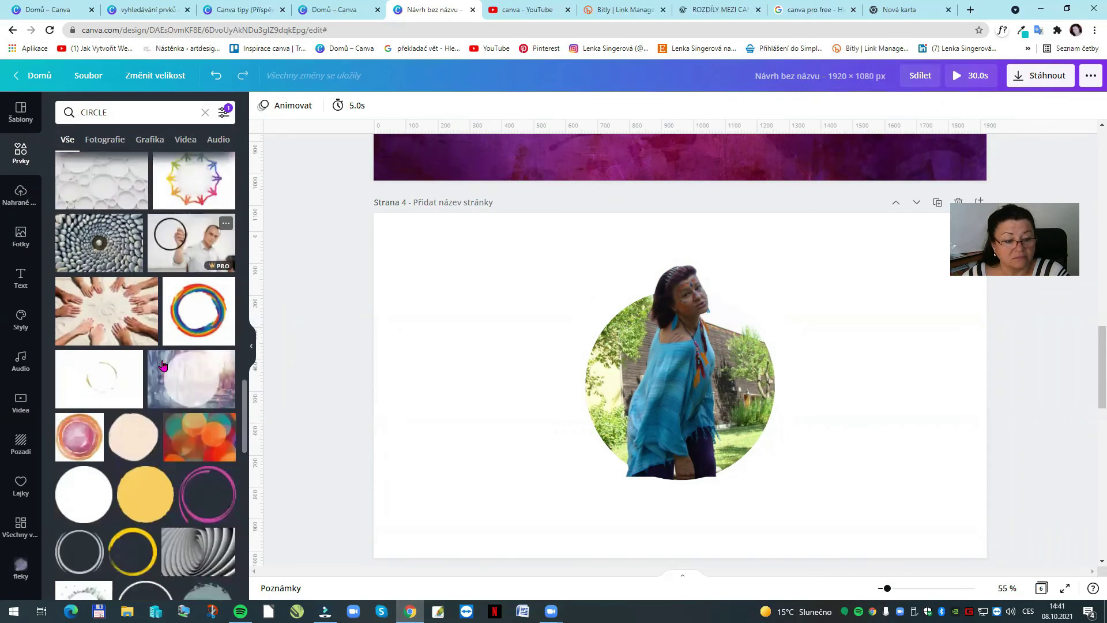
{"action": "scroll", "coordinate": [164, 364], "scroll_direction": "down", "scroll_amount": 4}
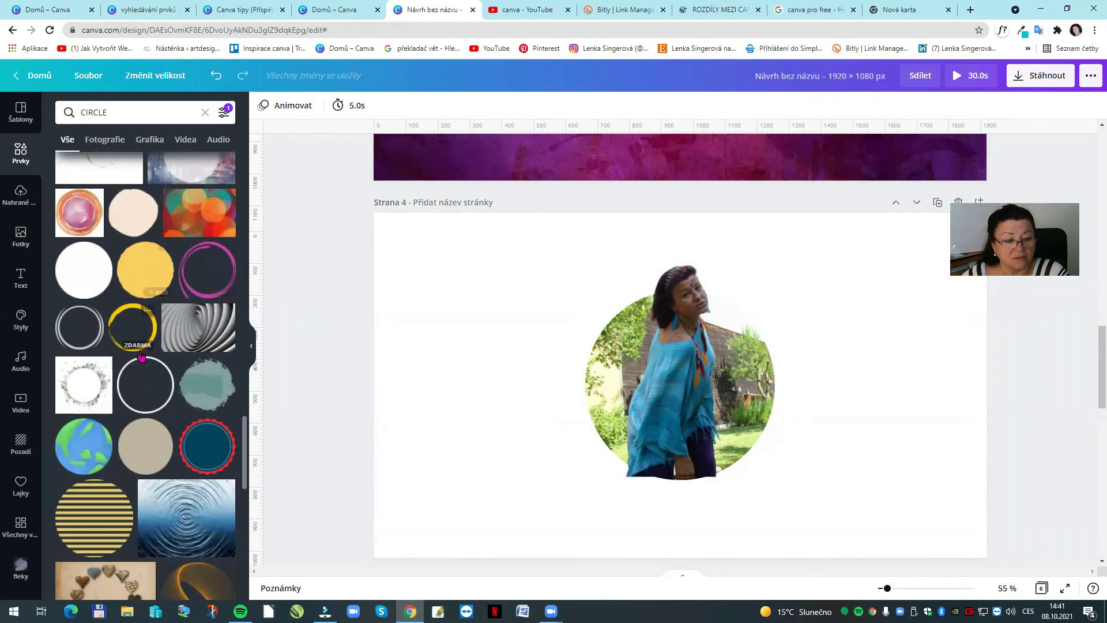
{"action": "scroll", "coordinate": [140, 356], "scroll_direction": "down", "scroll_amount": 11}
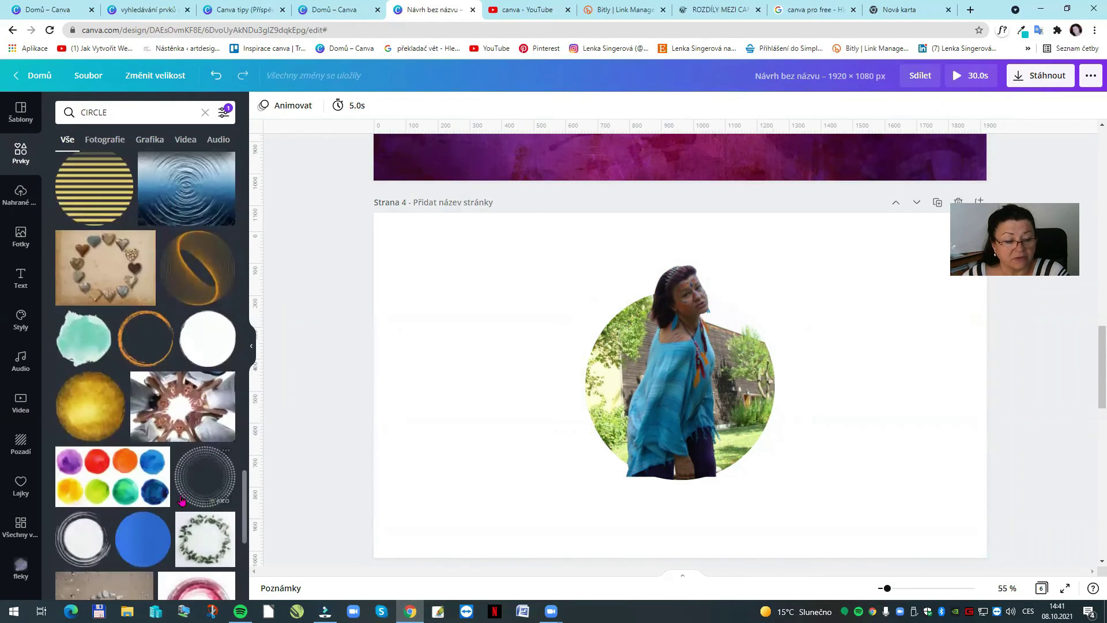
{"action": "scroll", "coordinate": [170, 493], "scroll_direction": "down", "scroll_amount": 8}
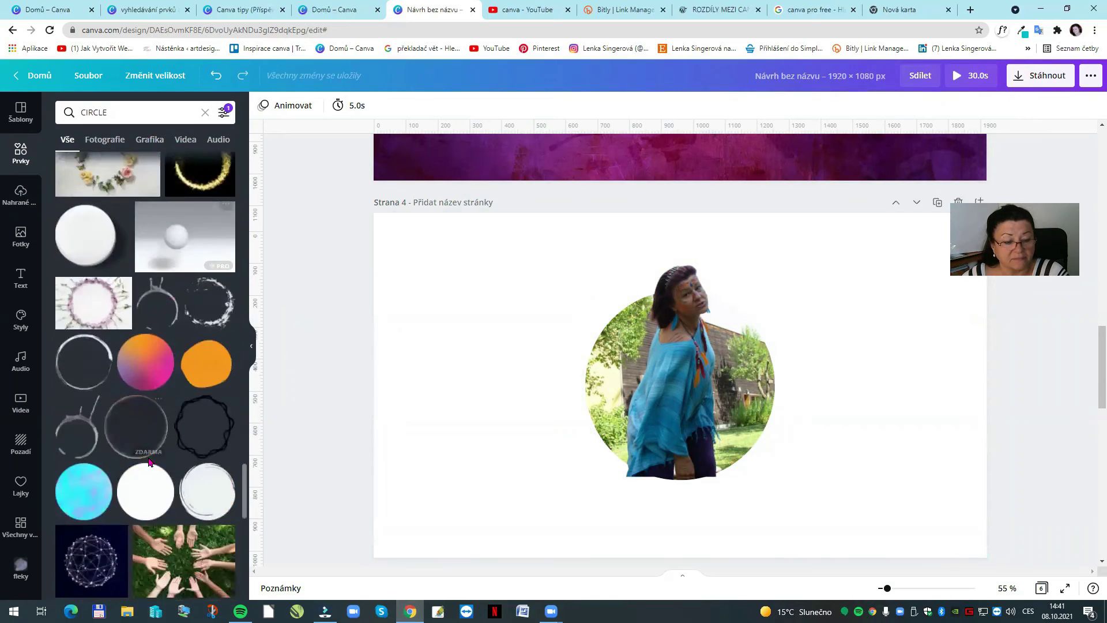
{"action": "scroll", "coordinate": [148, 458], "scroll_direction": "down", "scroll_amount": 5}
{"action": "left_click", "coordinate": [207, 418]}
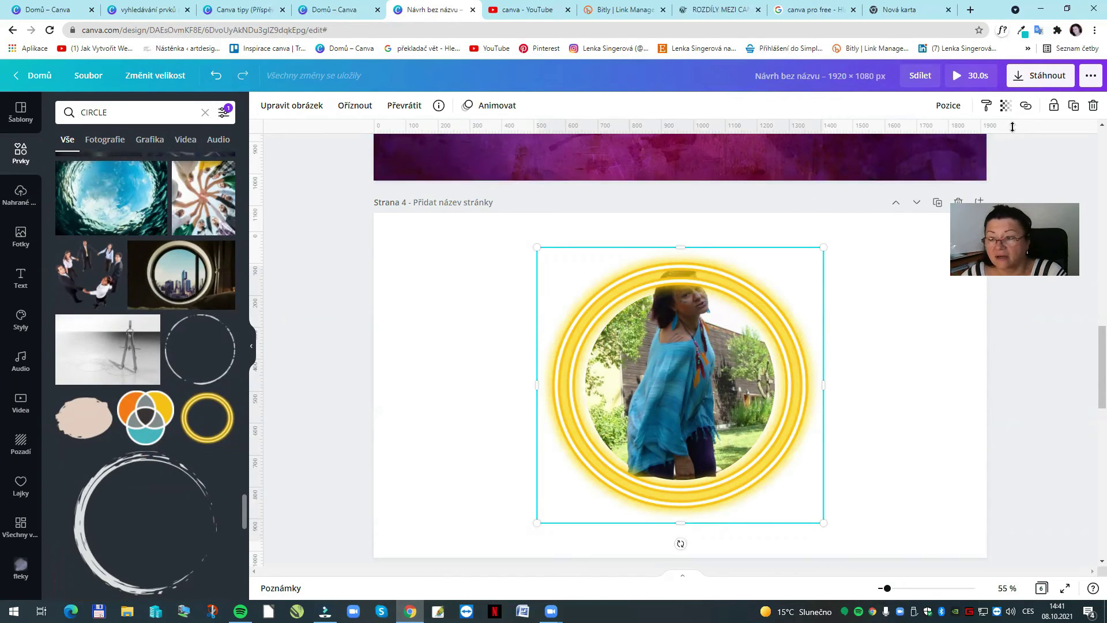
- Send the glowing yellow ring one layer back so it sits behind the cut-out woman
{"action": "left_click", "coordinate": [948, 105]}
{"action": "left_click", "coordinate": [900, 142]}
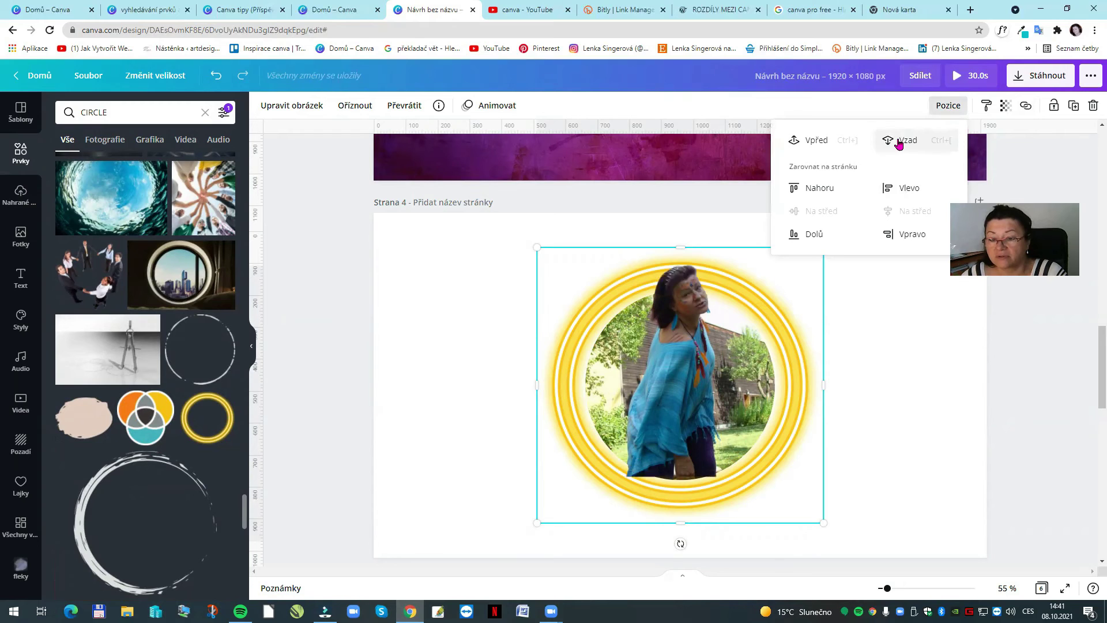
{"action": "left_click", "coordinate": [916, 372]}
- Crop the cut-out woman's lower edge up to a height of about 569 px, within the circular photo
{"action": "left_click", "coordinate": [663, 455]}
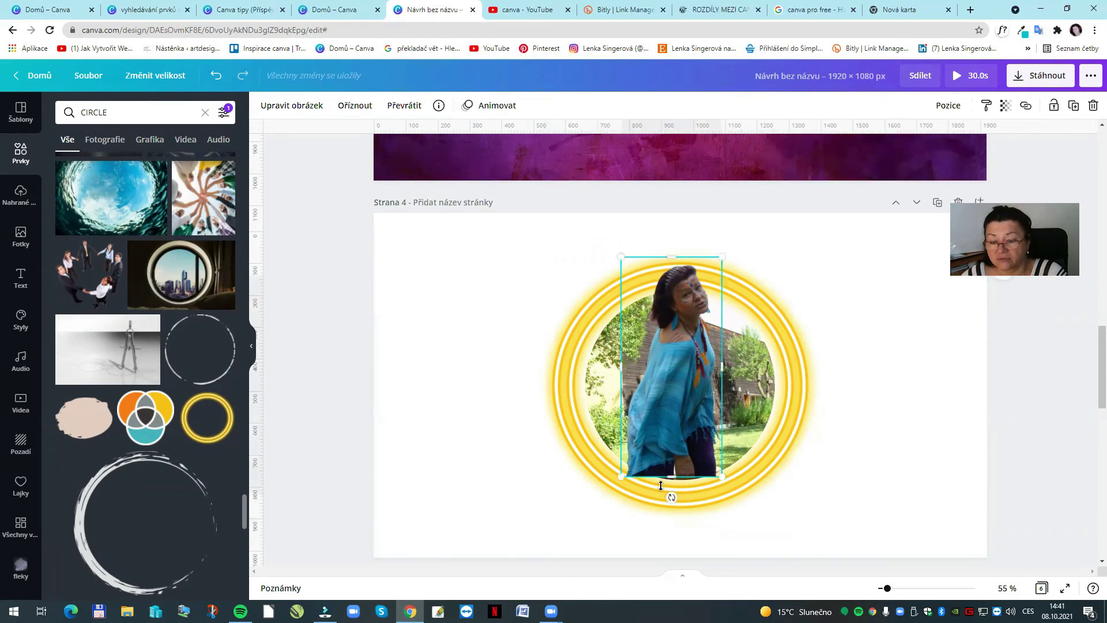
{"action": "left_click_drag", "start_coordinate": [673, 472], "coordinate": [673, 437]}
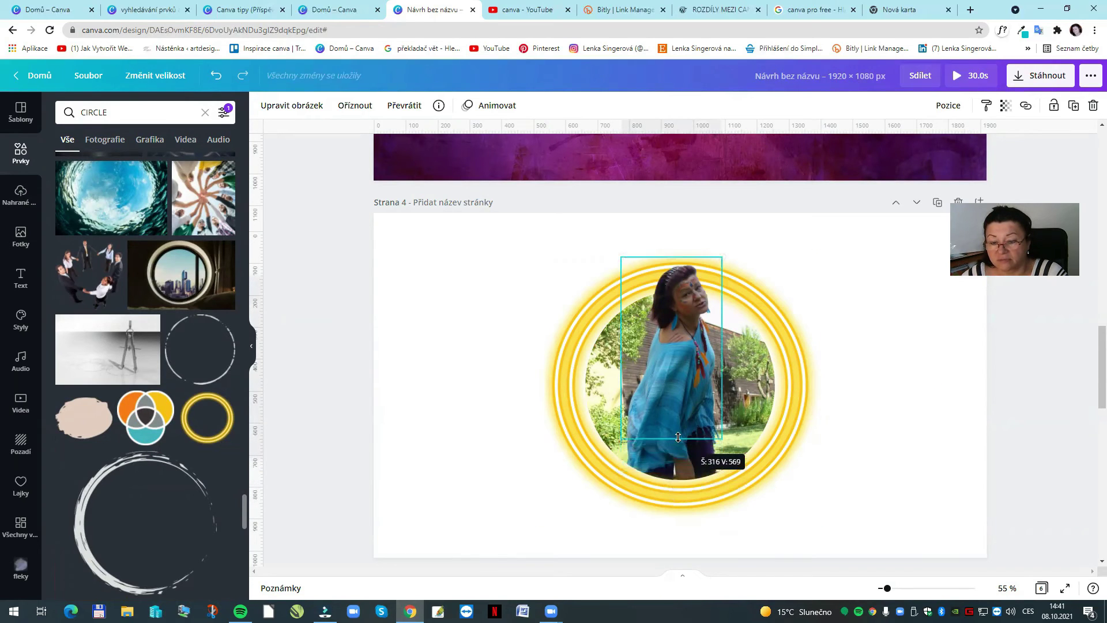
{"action": "left_click", "coordinate": [891, 411]}
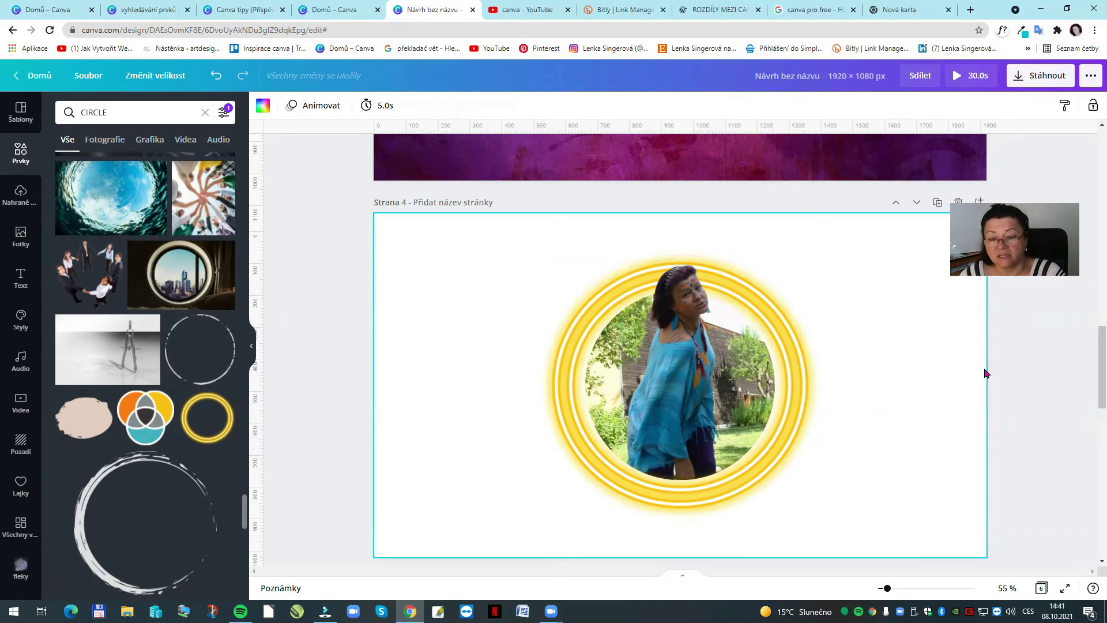
- Replace the glowing yellow ring with the triangle-patterned ring from the CIRCLE results and enlarge it enough to surround the framed photo
{"action": "scroll", "coordinate": [109, 496], "scroll_direction": "down", "scroll_amount": 4}
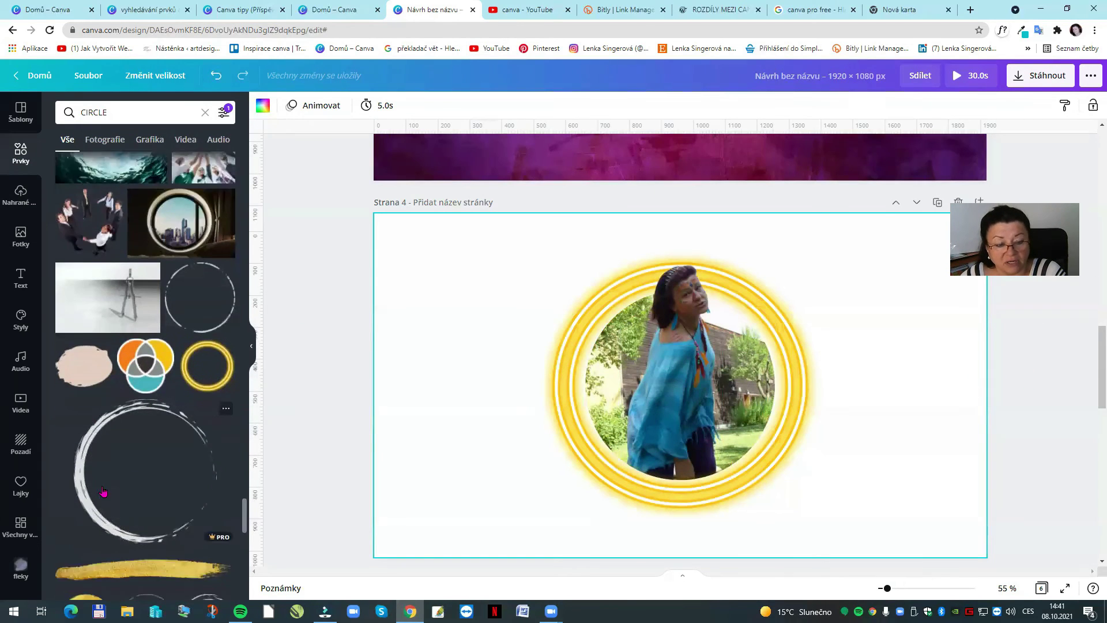
{"action": "scroll", "coordinate": [131, 546], "scroll_direction": "down", "scroll_amount": 3}
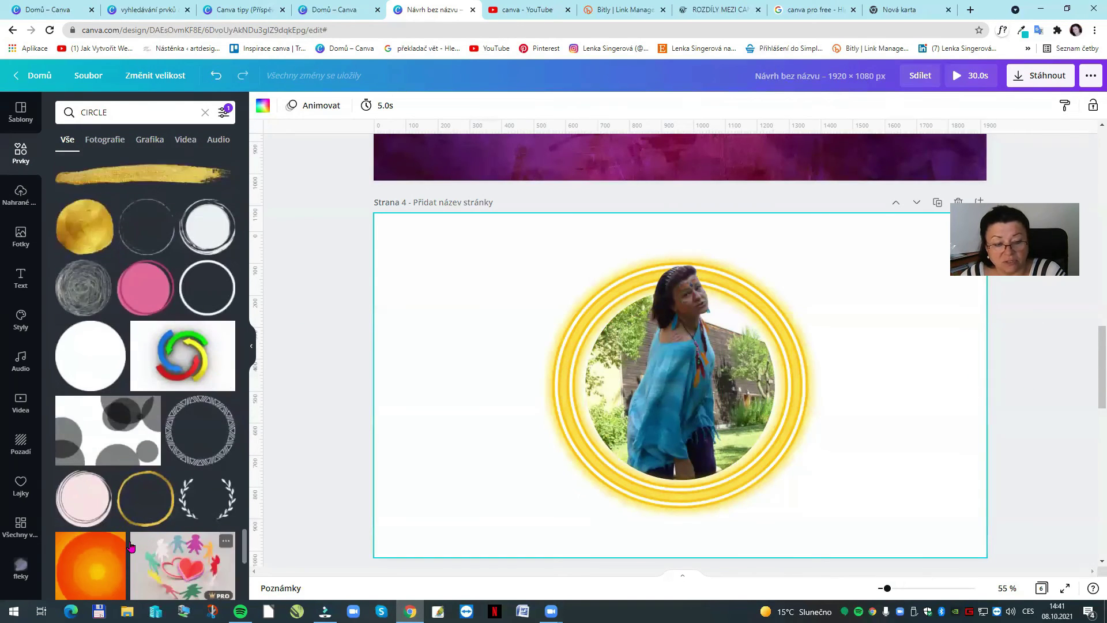
{"action": "left_click", "coordinate": [795, 375]}
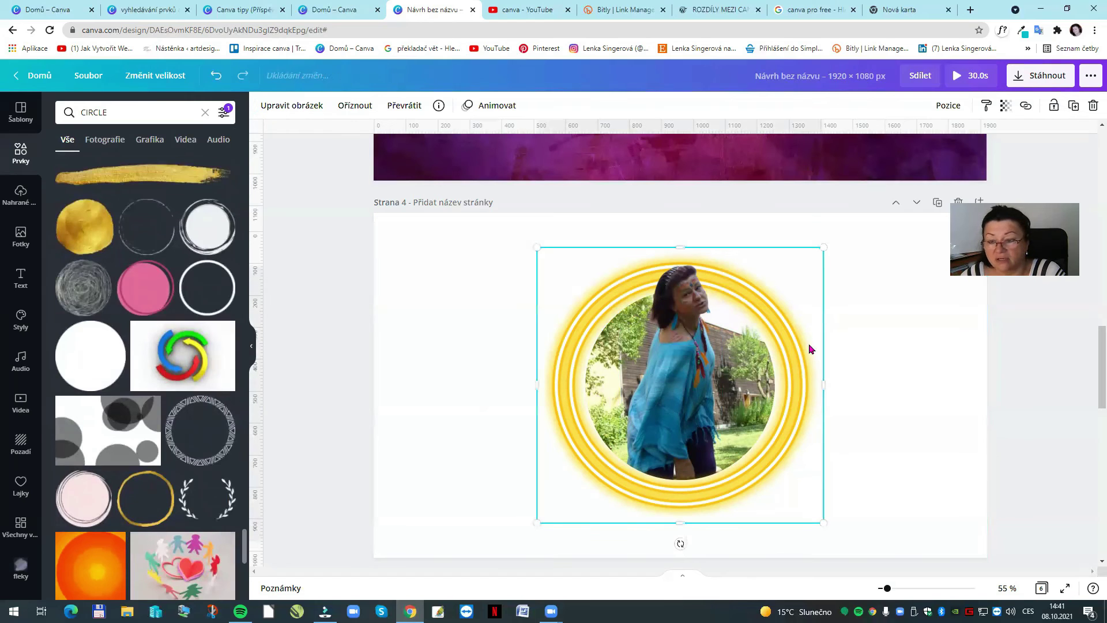
{"action": "left_click", "coordinate": [1094, 107]}
{"action": "left_click", "coordinate": [210, 444]}
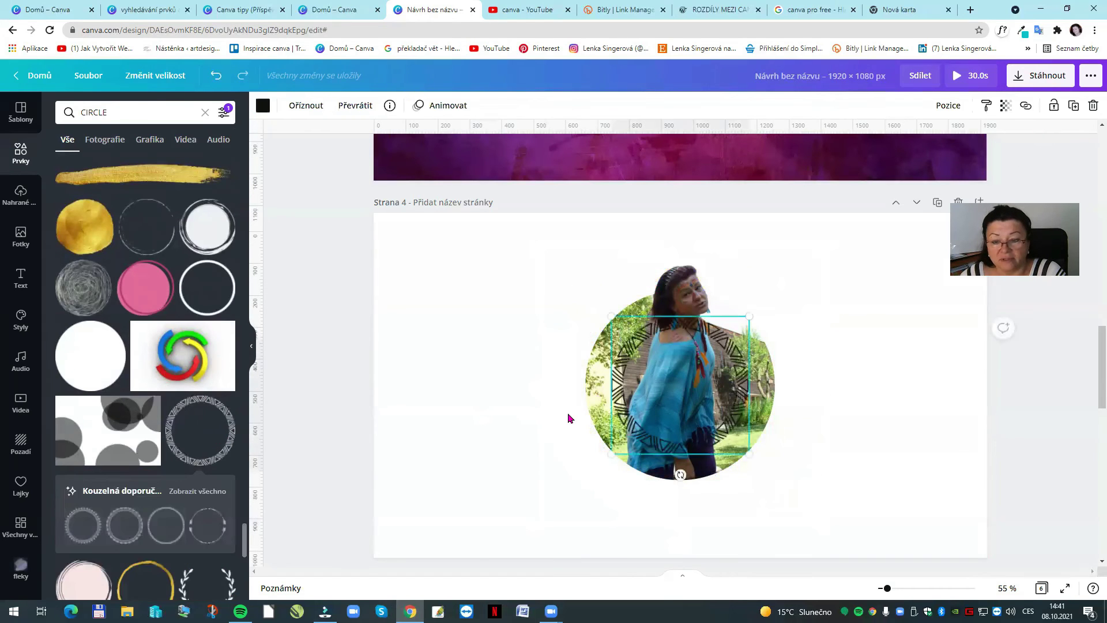
{"action": "left_click_drag", "start_coordinate": [614, 311], "coordinate": [531, 236]}
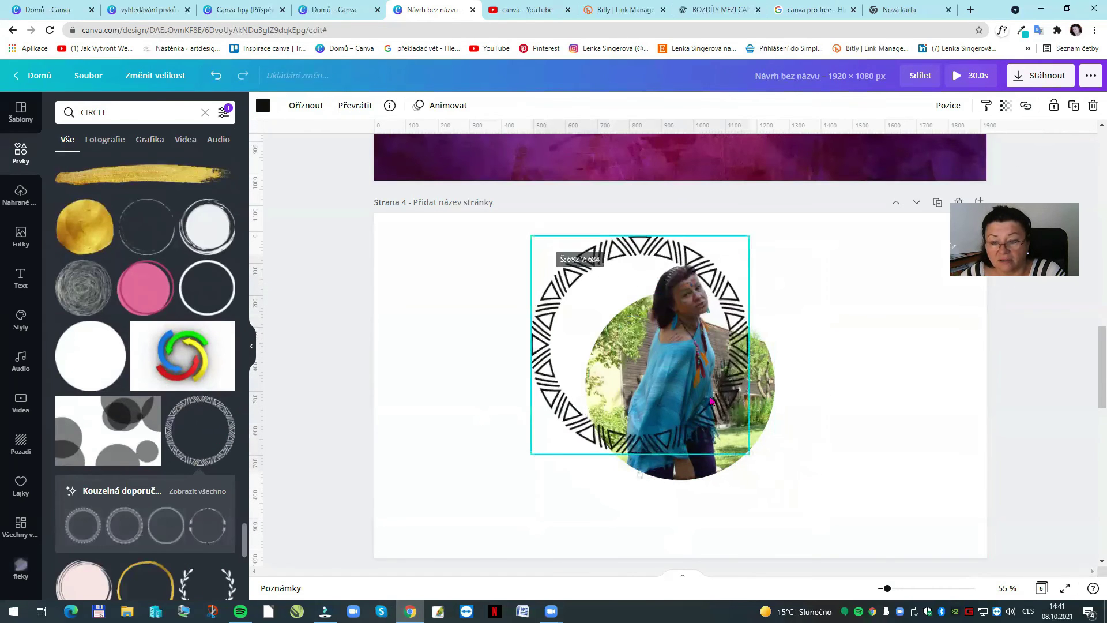
{"action": "left_click_drag", "start_coordinate": [750, 460], "coordinate": [756, 466]}
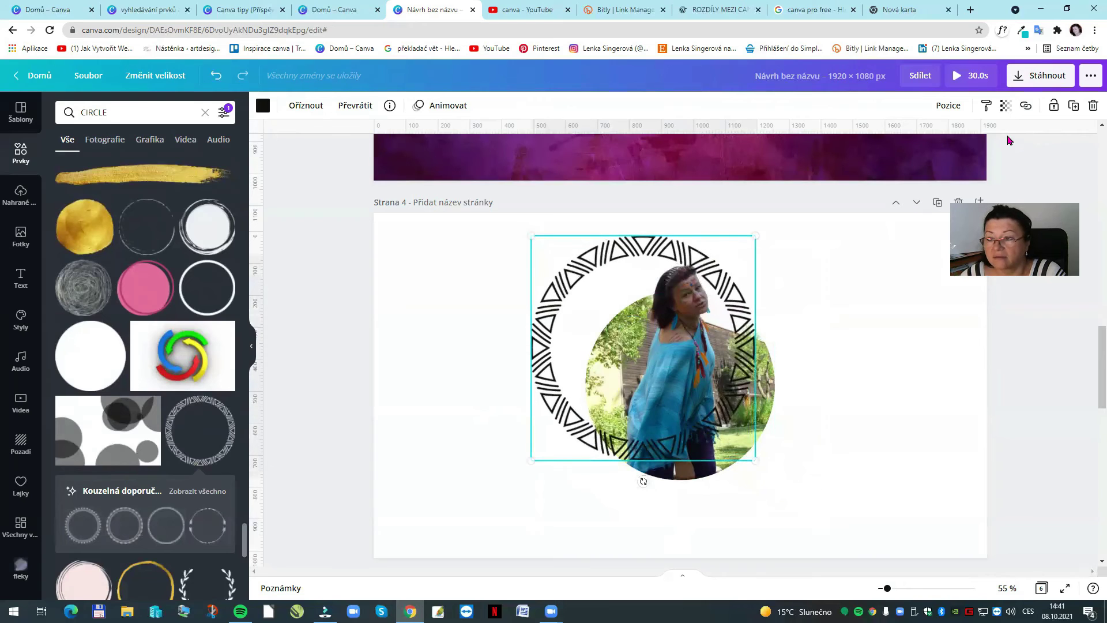
- Centre the triangle-patterned ring horizontally and vertically on the page and send it one layer back behind the cut-out woman
{"action": "left_click", "coordinate": [949, 105]}
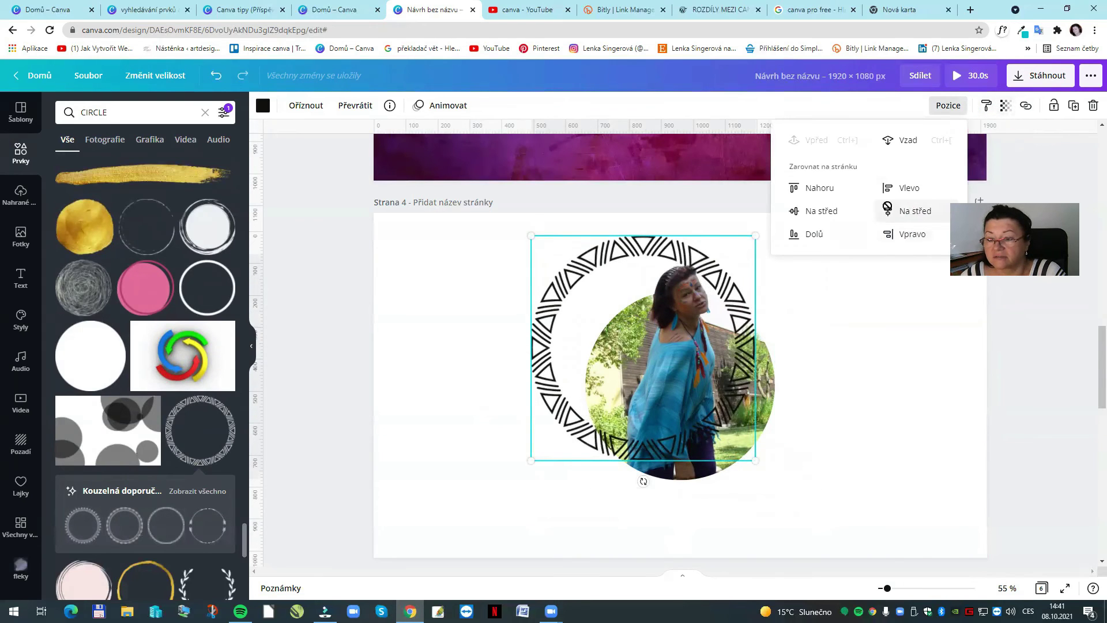
{"action": "left_click", "coordinate": [905, 212]}
{"action": "left_click", "coordinate": [808, 212]}
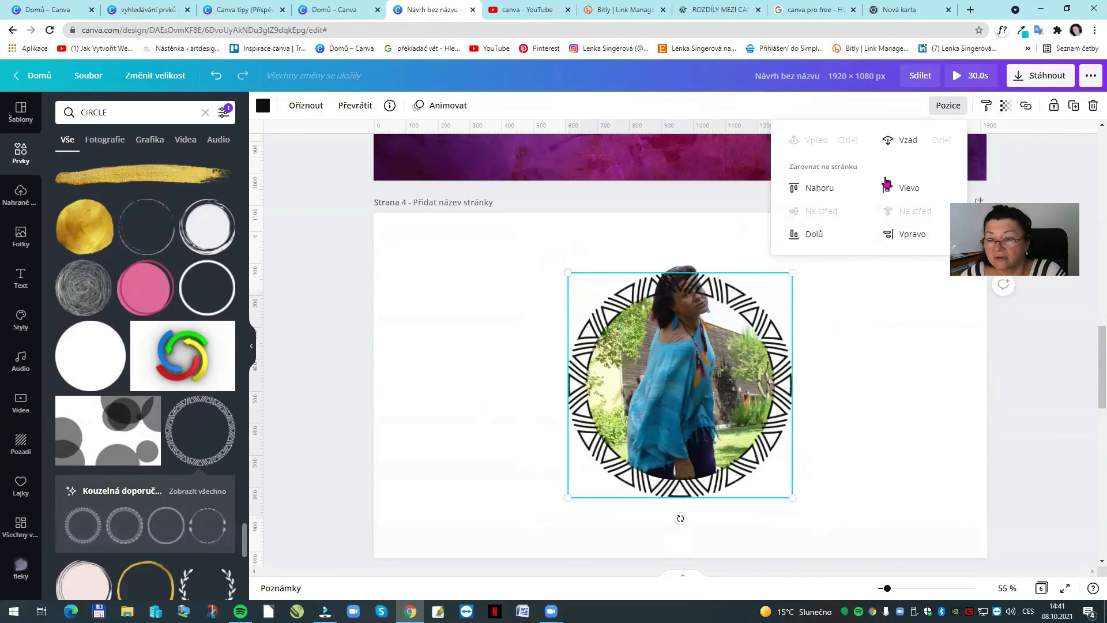
{"action": "left_click", "coordinate": [905, 140]}
{"action": "left_click", "coordinate": [889, 363]}
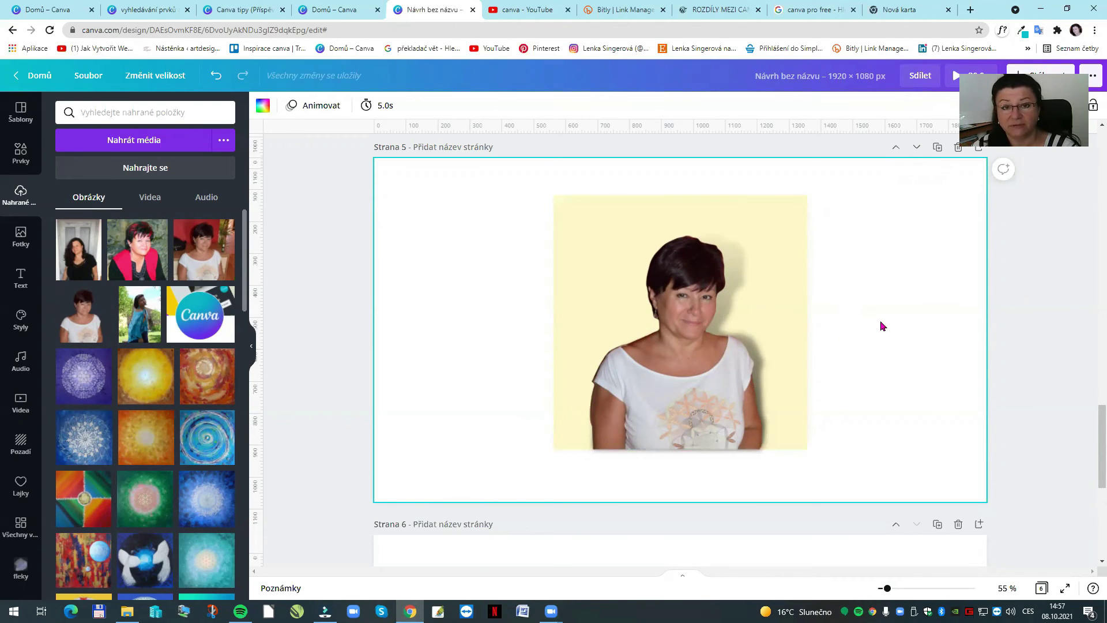
- Add the recently used square shape to the empty page 6
{"action": "scroll", "coordinate": [891, 334], "scroll_direction": "down", "scroll_amount": 6}
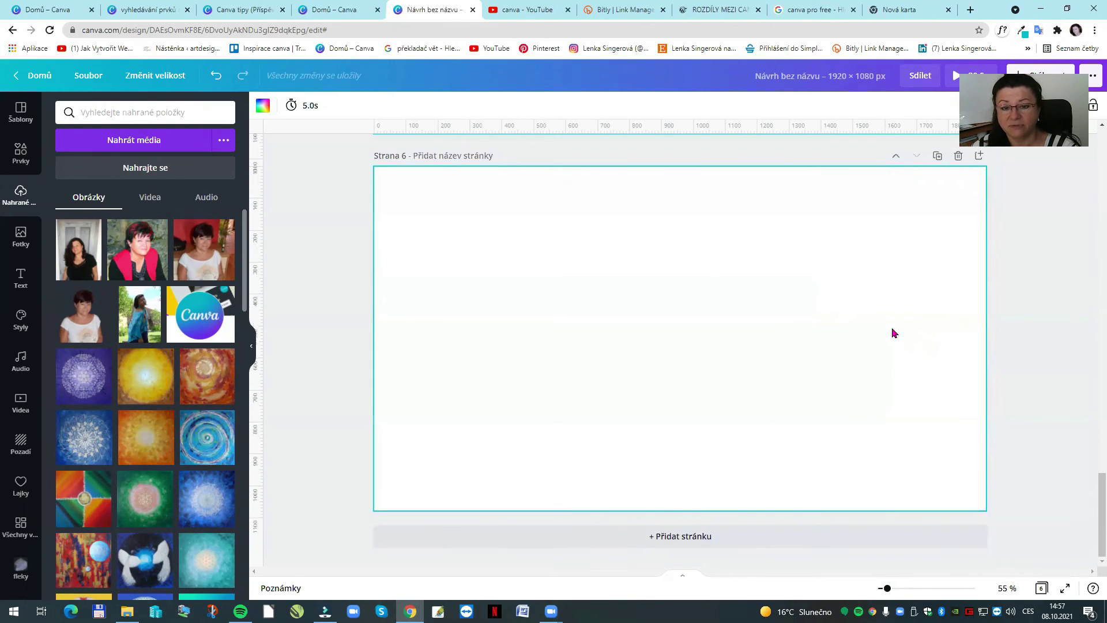
{"action": "left_click", "coordinate": [20, 151]}
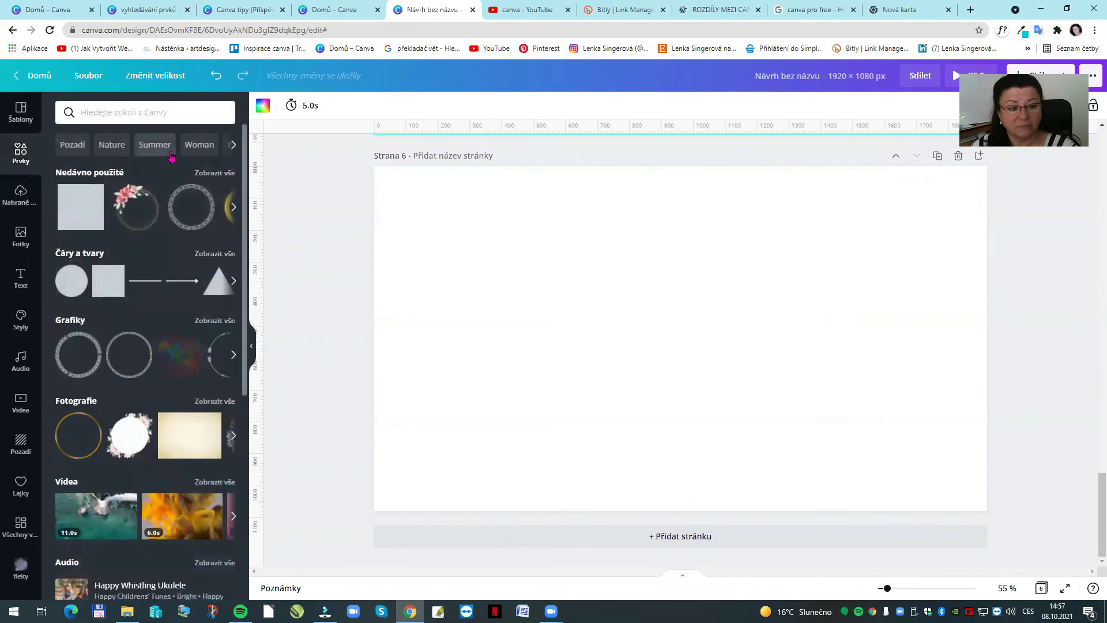
{"action": "left_click", "coordinate": [81, 207]}
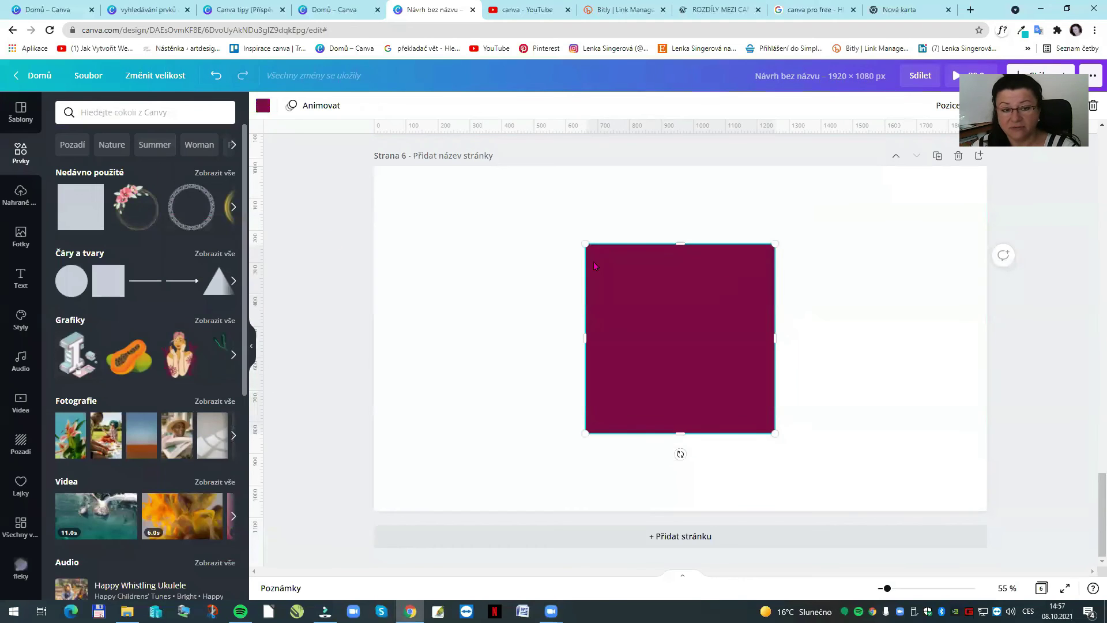
- Recolour the burgundy square on page 6 with the turquoise from the brand palette
{"action": "left_click", "coordinate": [263, 106]}
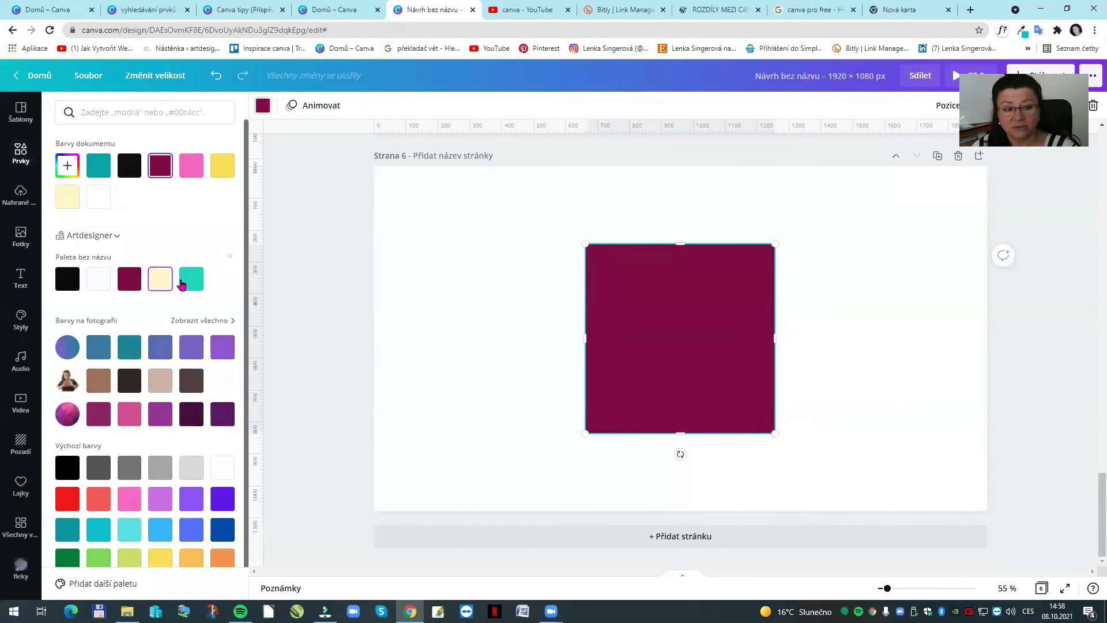
{"action": "left_click", "coordinate": [191, 279]}
{"action": "left_click", "coordinate": [470, 260]}
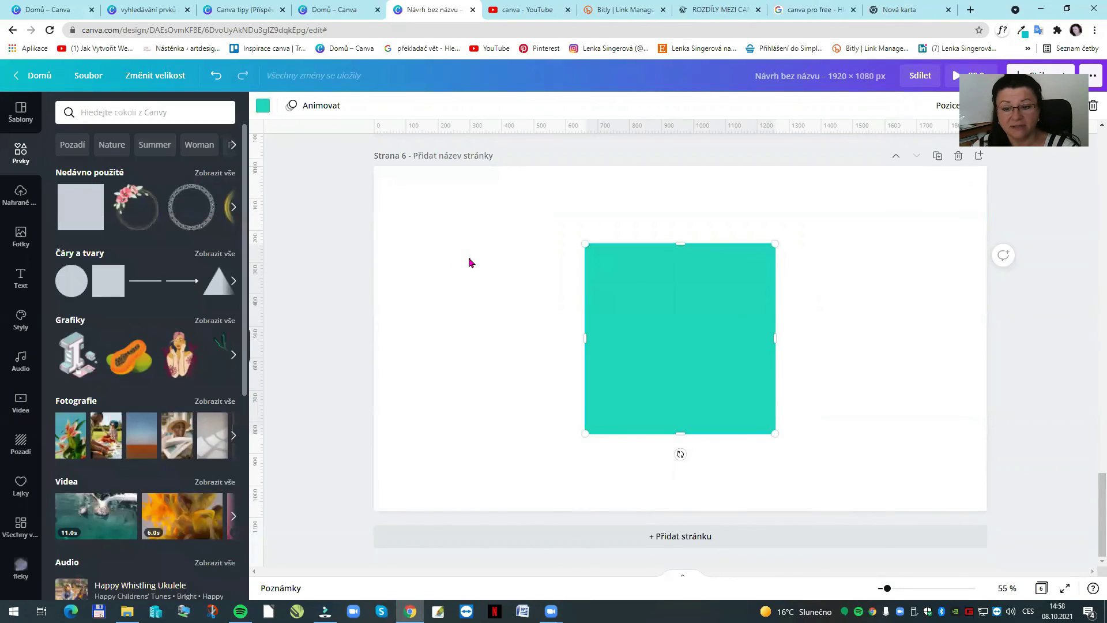
- Add the uploaded cut-out portrait of the woman in the white T-shirt and scale it to fit the turquoise square, with their lower edges aligned
{"action": "left_click", "coordinate": [21, 195]}
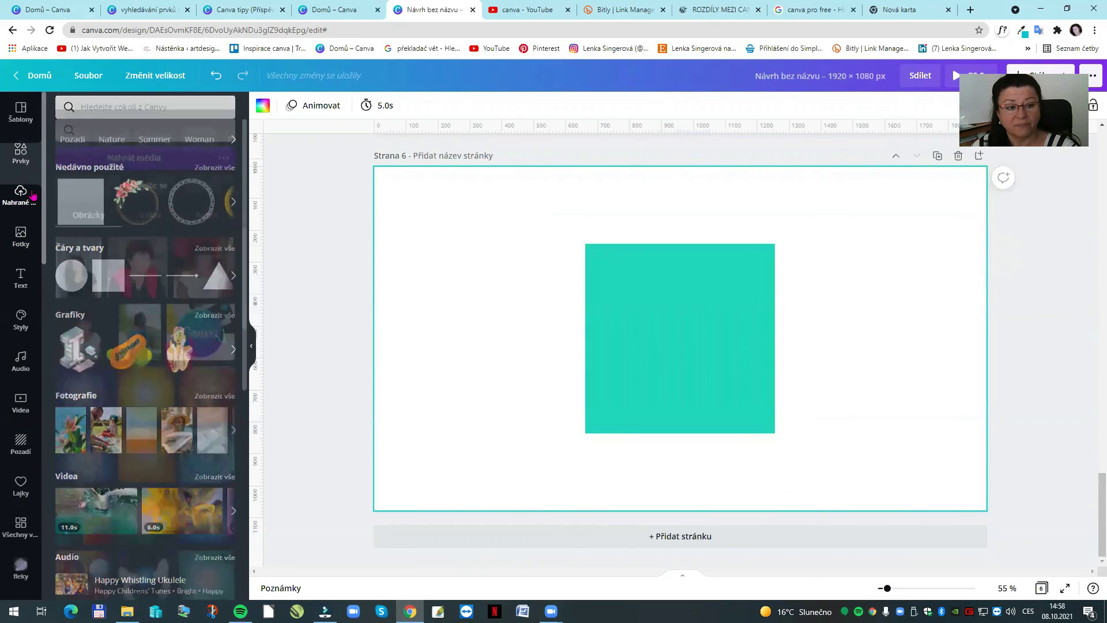
{"action": "left_click", "coordinate": [80, 313]}
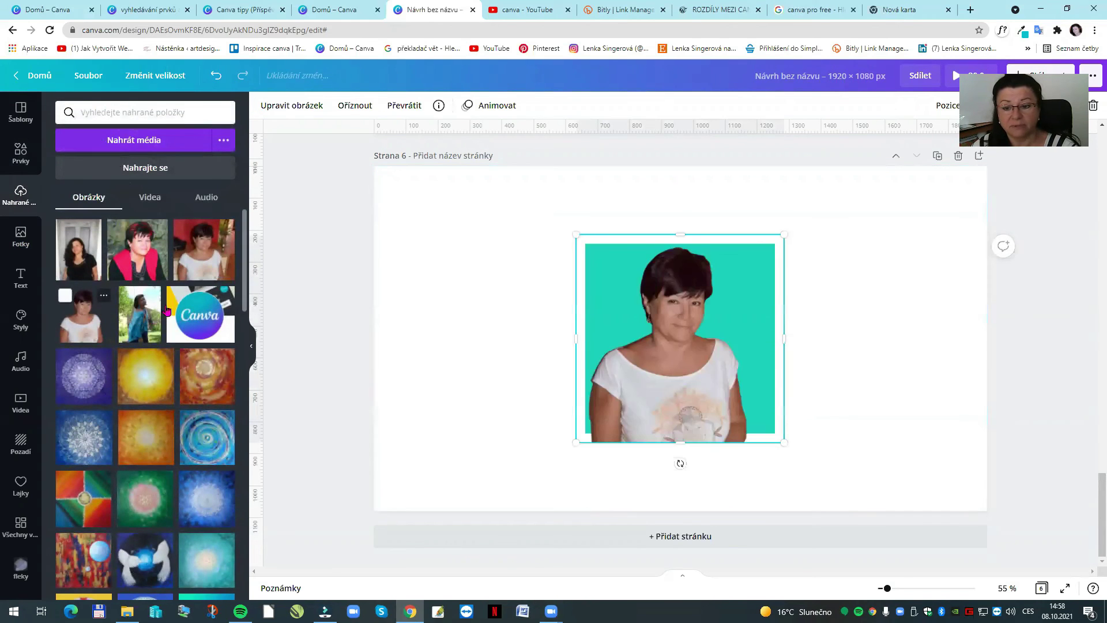
{"action": "left_click_drag", "start_coordinate": [694, 351], "coordinate": [702, 335]}
{"action": "left_click_drag", "start_coordinate": [794, 225], "coordinate": [758, 261]}
{"action": "left_click_drag", "start_coordinate": [678, 381], "coordinate": [685, 377]}
{"action": "left_click_drag", "start_coordinate": [768, 261], "coordinate": [781, 249]}
{"action": "left_click", "coordinate": [914, 347]}
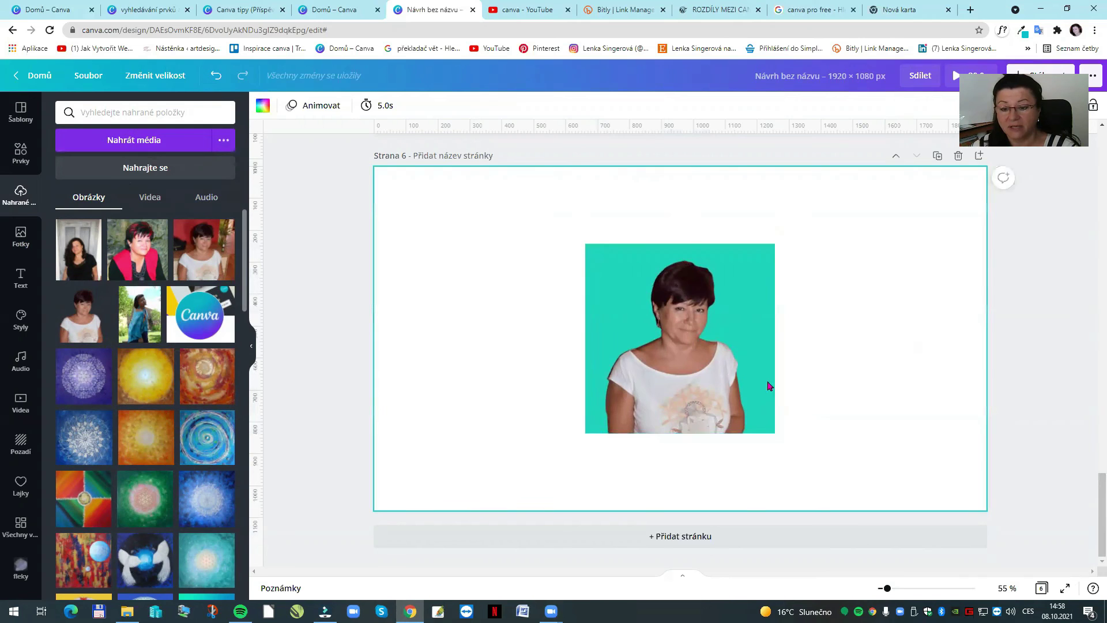
- Give the cut-out woman on the turquoise square the Zadní pokles shadow effect and open the shadow's settings
{"action": "left_click", "coordinate": [731, 383]}
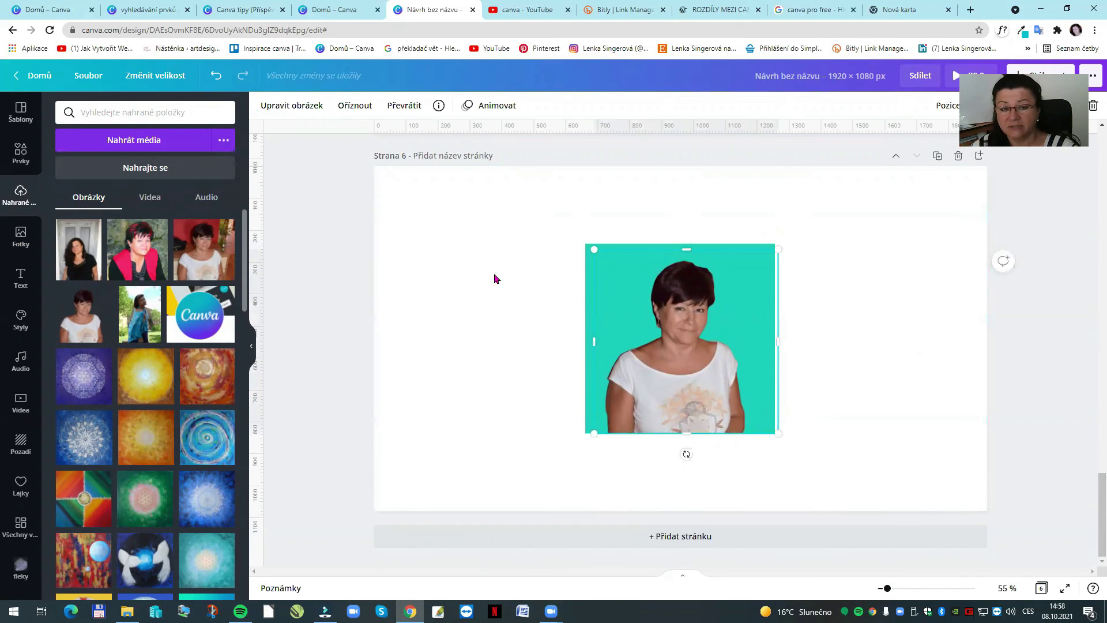
{"action": "left_click", "coordinate": [271, 108]}
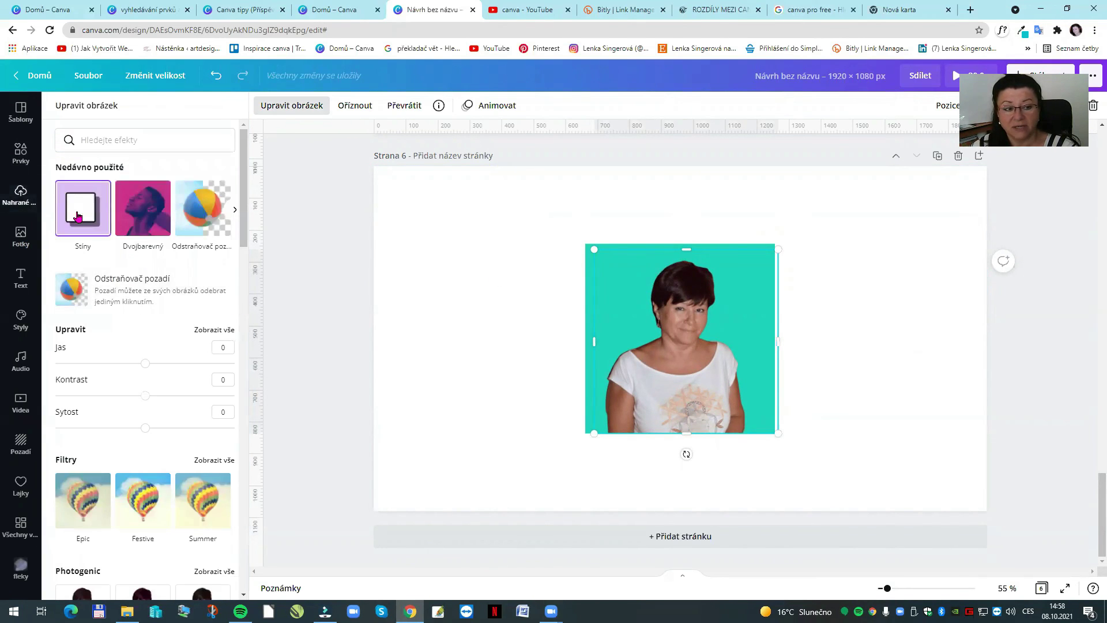
{"action": "left_click", "coordinate": [79, 207]}
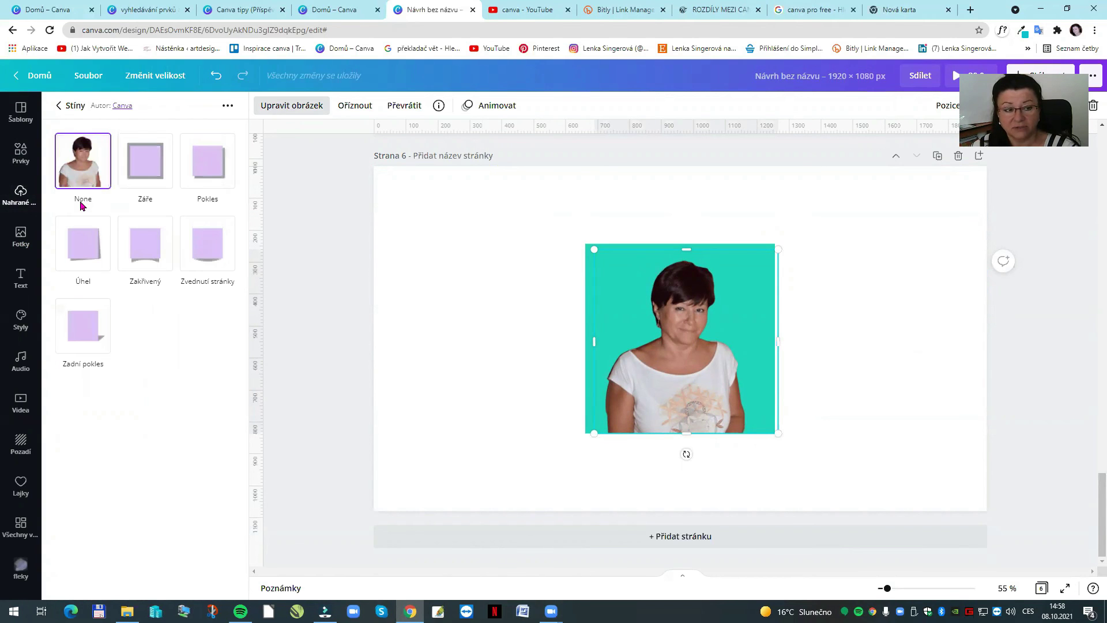
{"action": "left_click", "coordinate": [84, 326]}
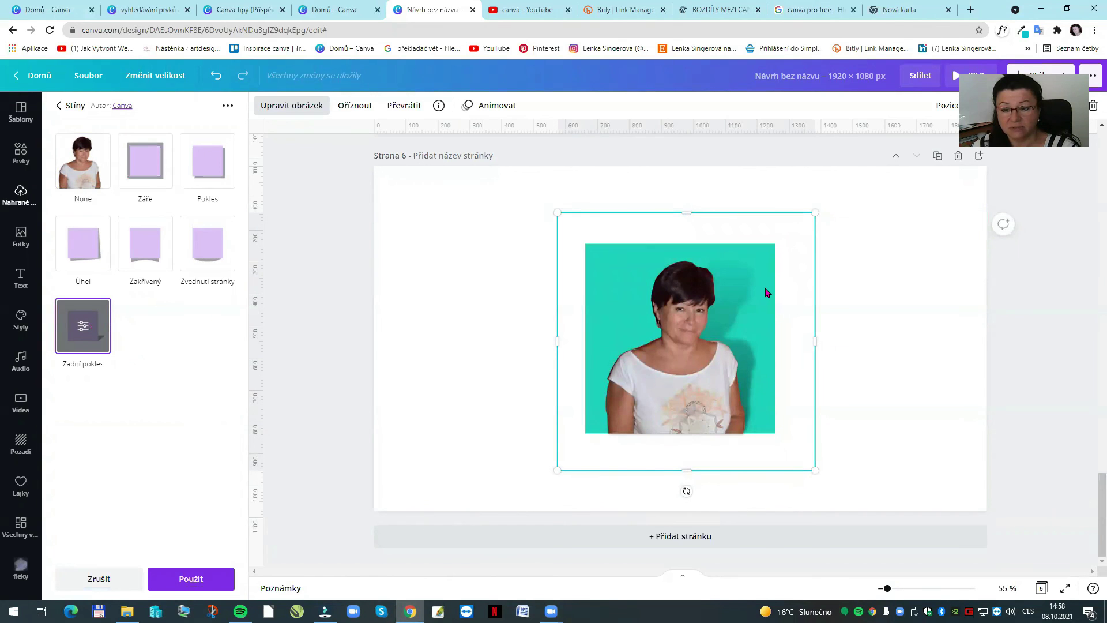
{"action": "left_click", "coordinate": [83, 326]}
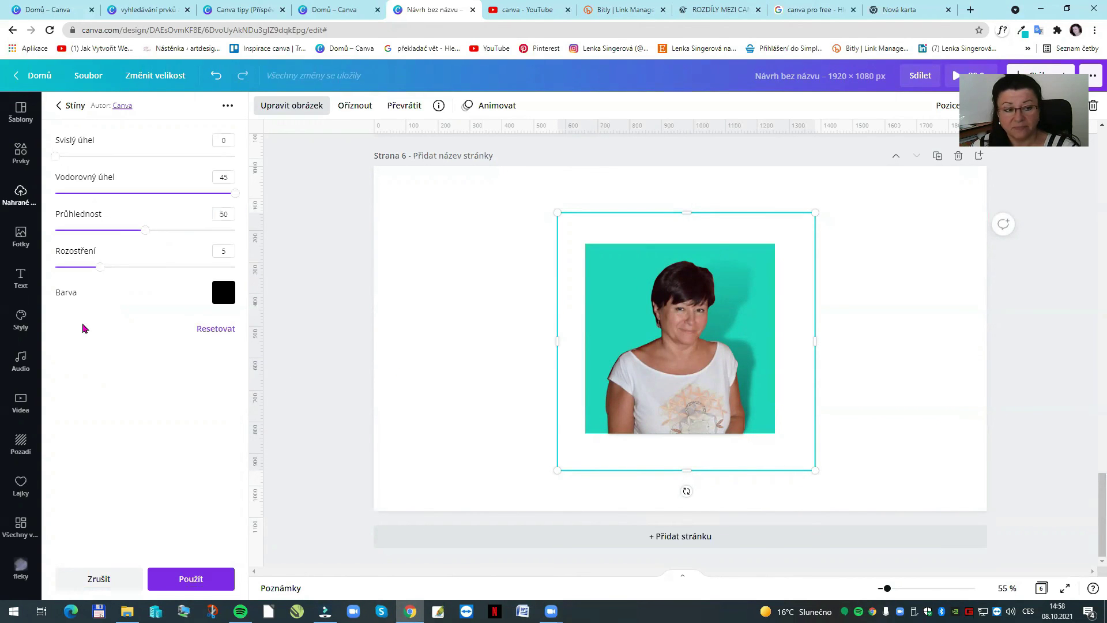